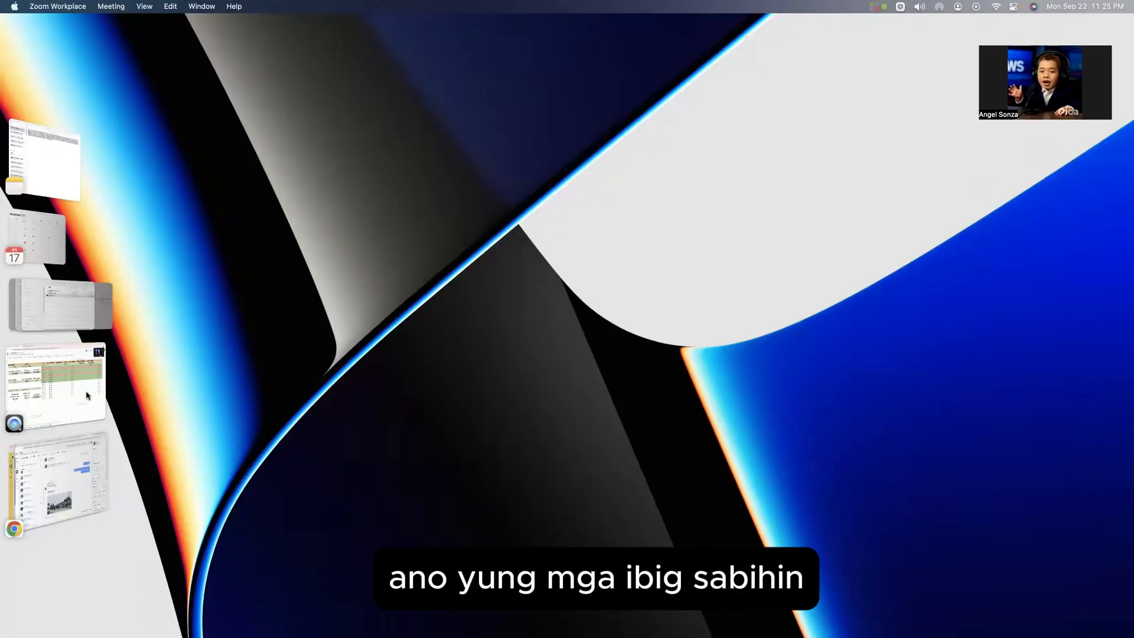
Bring up the stats 1.mp4 video and enlarge its window to full screen.
{"action": "left_click", "coordinate": [87, 396]}
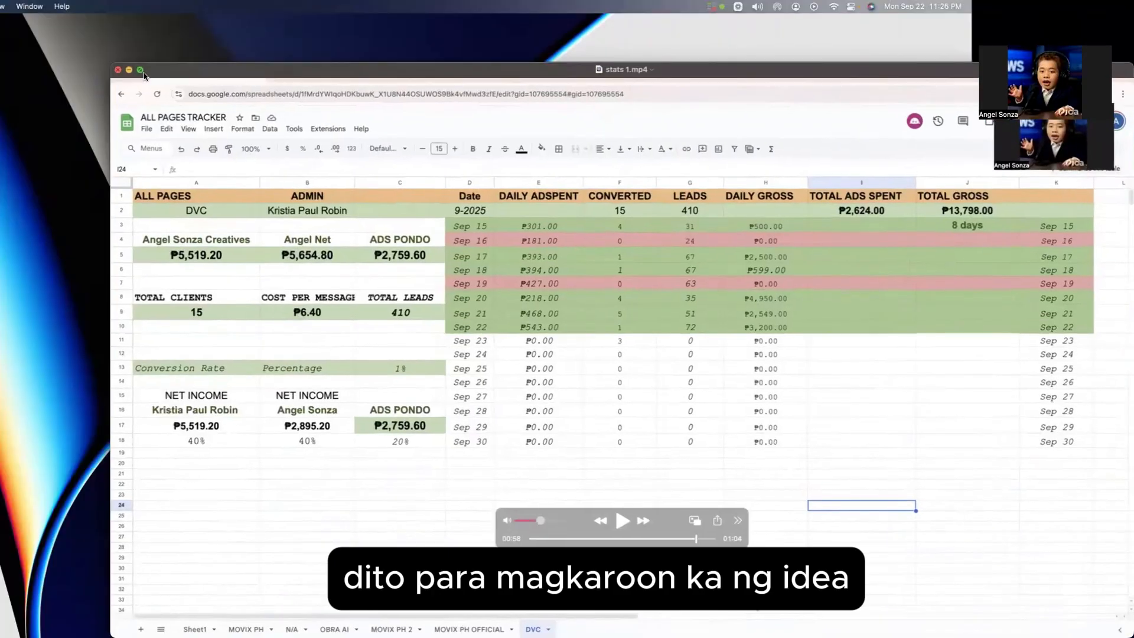
{"action": "left_click", "coordinate": [141, 70]}
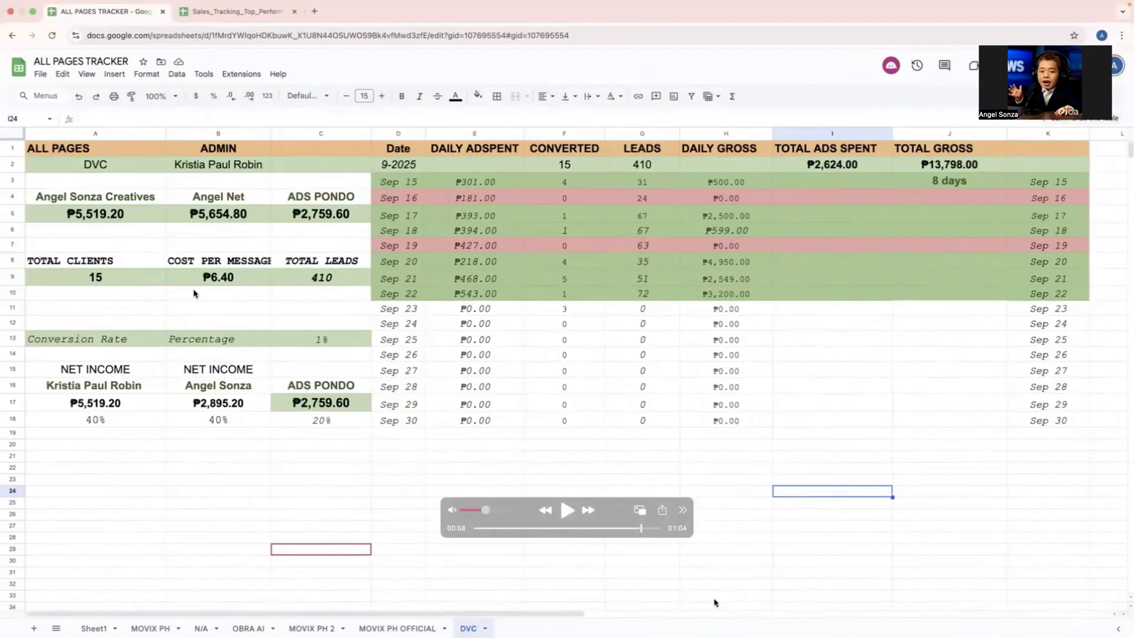
Inspect the formula behind the Total Clients value in cell A9 of the DVC sheet.
{"action": "mouse_move", "coordinate": [480, 633]}
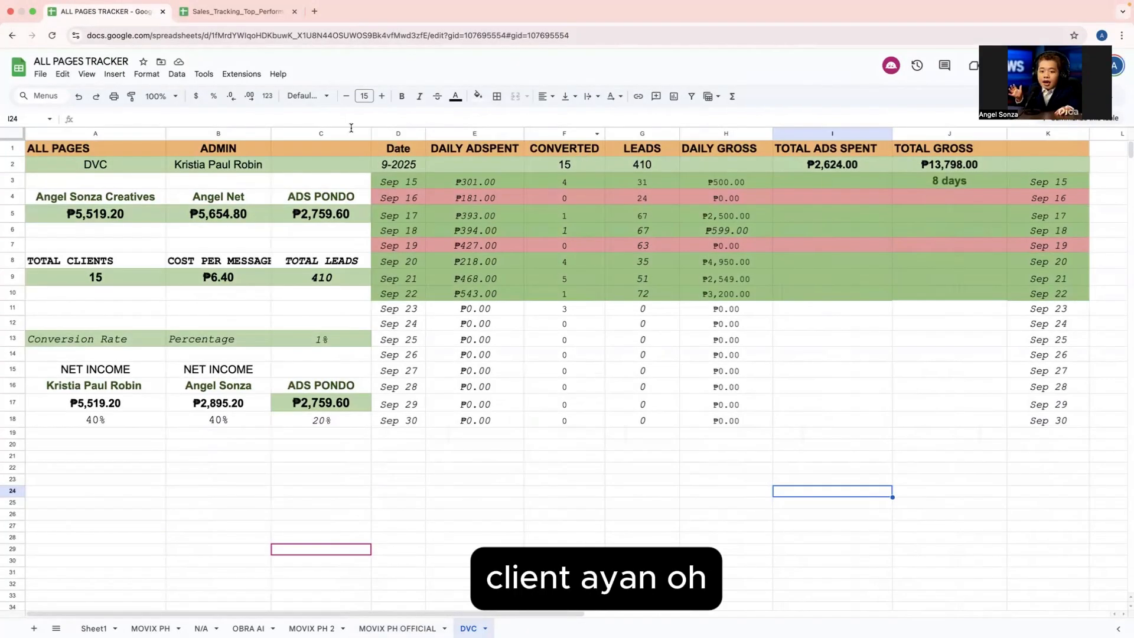
{"action": "double_click", "coordinate": [105, 283]}
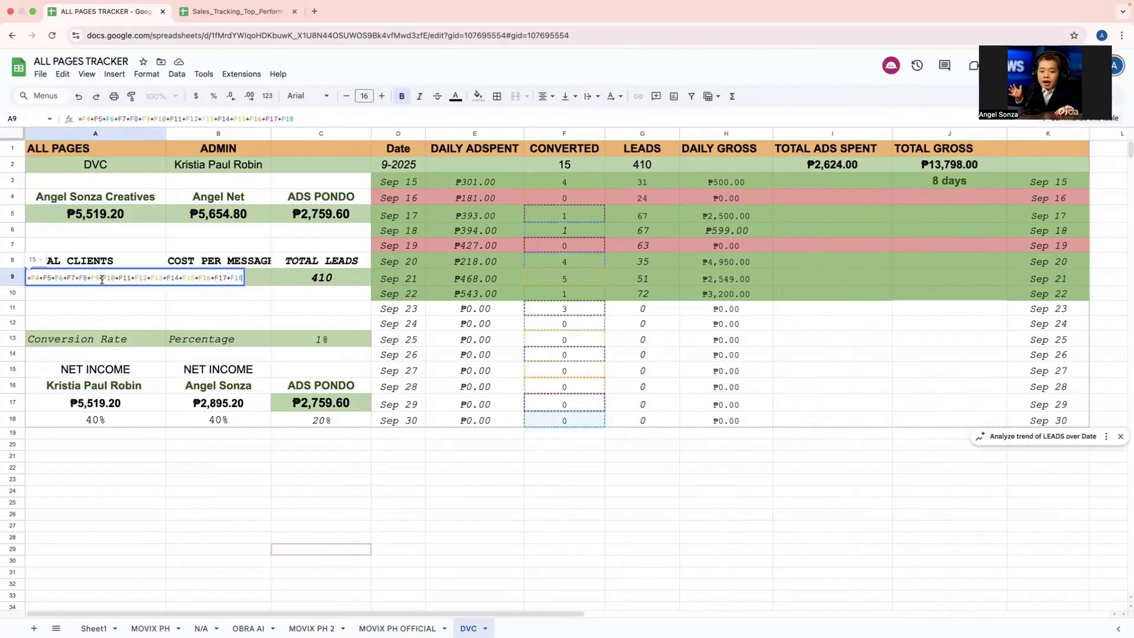
{"action": "left_click", "coordinate": [140, 476]}
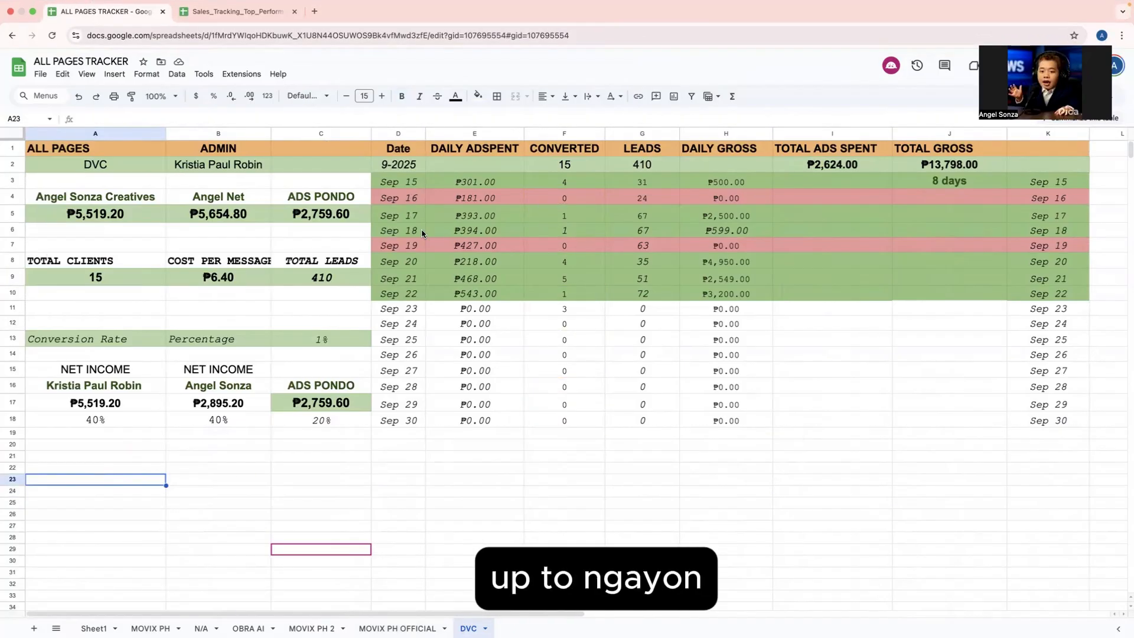
Widen column B slightly so the full Cost Per Message header fits.
{"action": "left_click", "coordinate": [561, 514]}
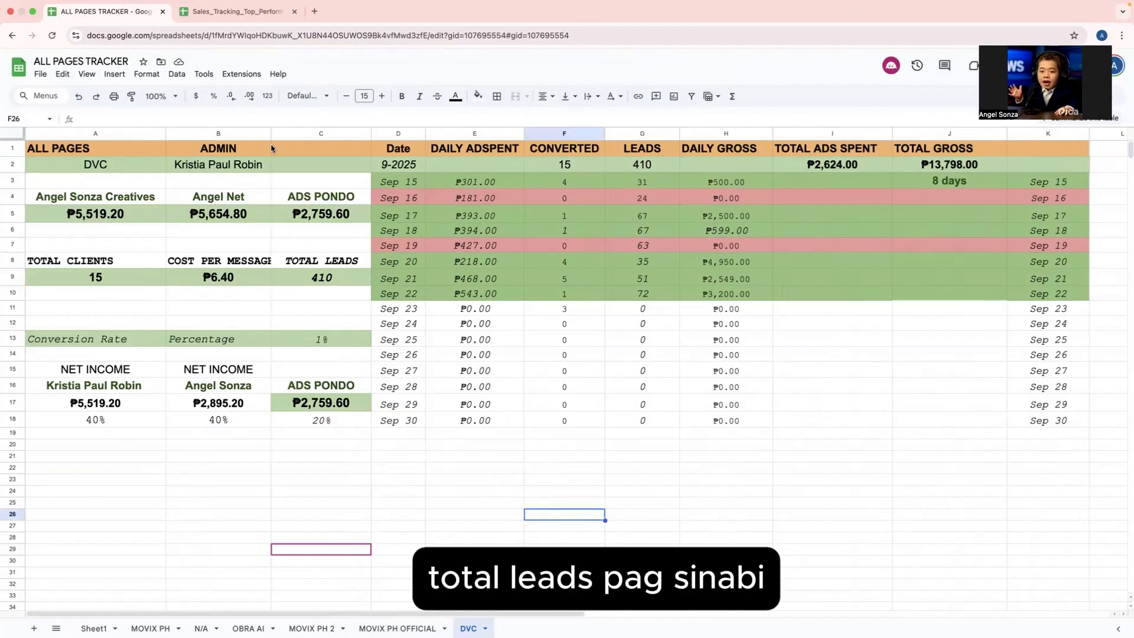
{"action": "left_click_drag", "start_coordinate": [272, 135], "coordinate": [290, 138]}
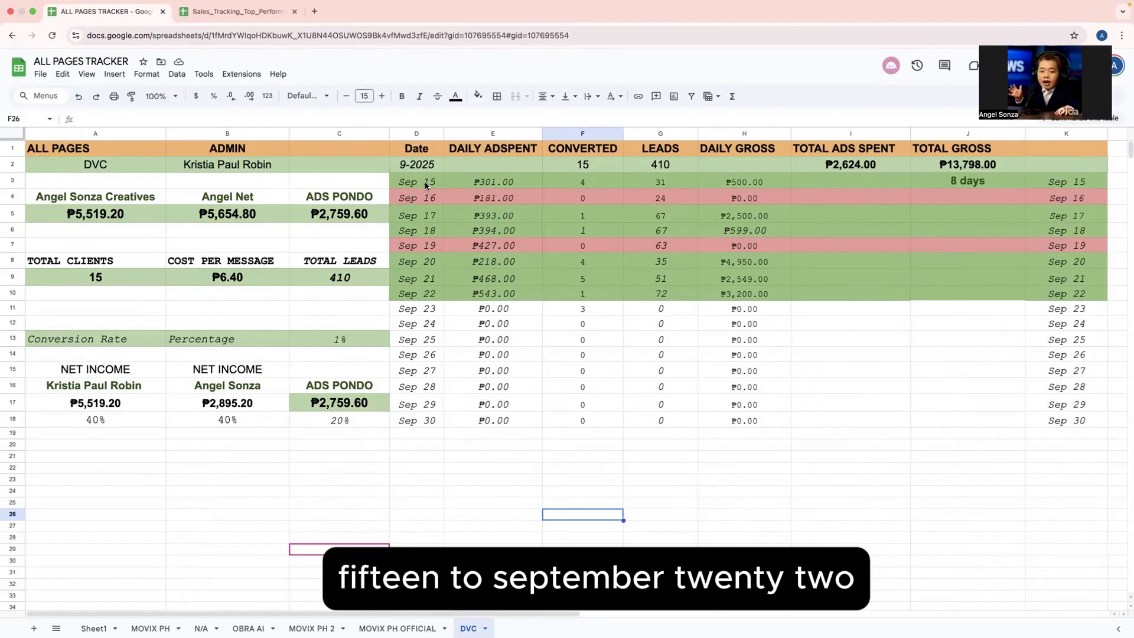
{"action": "left_click", "coordinate": [426, 295]}
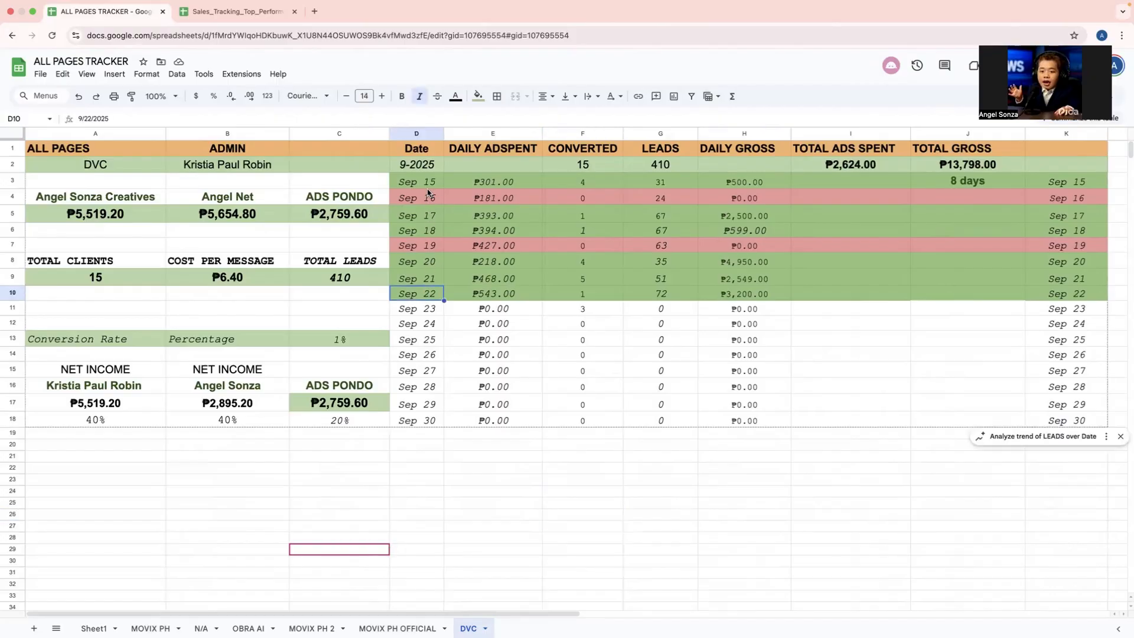
{"action": "left_click", "coordinate": [424, 294]}
{"action": "left_click", "coordinate": [505, 472]}
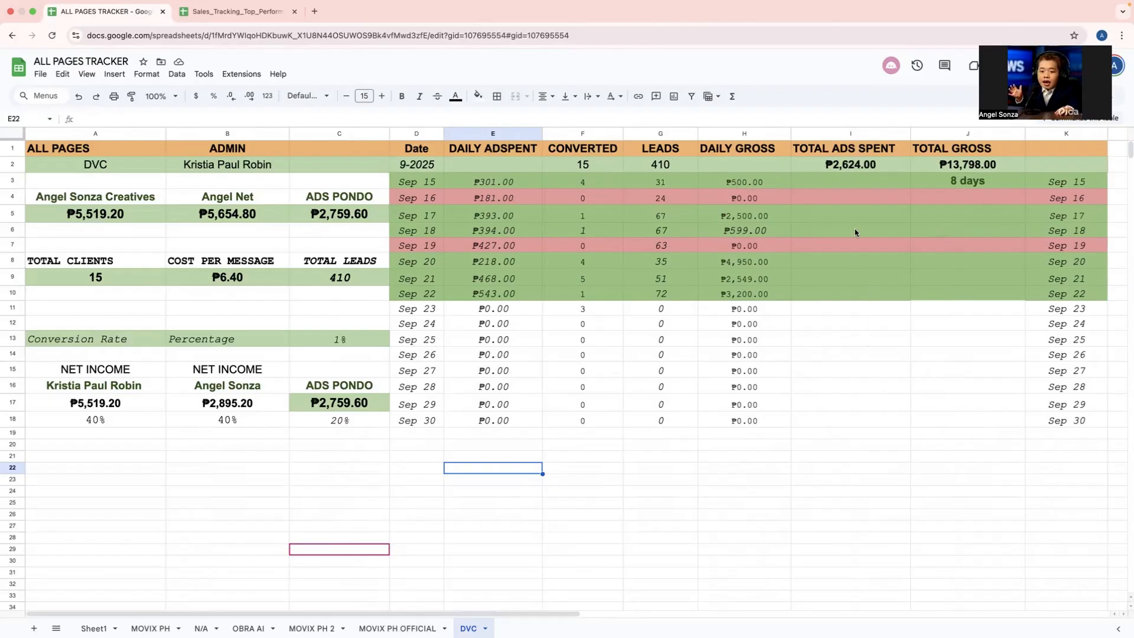
Enter 1 in cell I3 under Total Ads Spent, on the Sep 15 row.
{"action": "left_click", "coordinate": [851, 181]}
{"action": "type", "text": "1"}
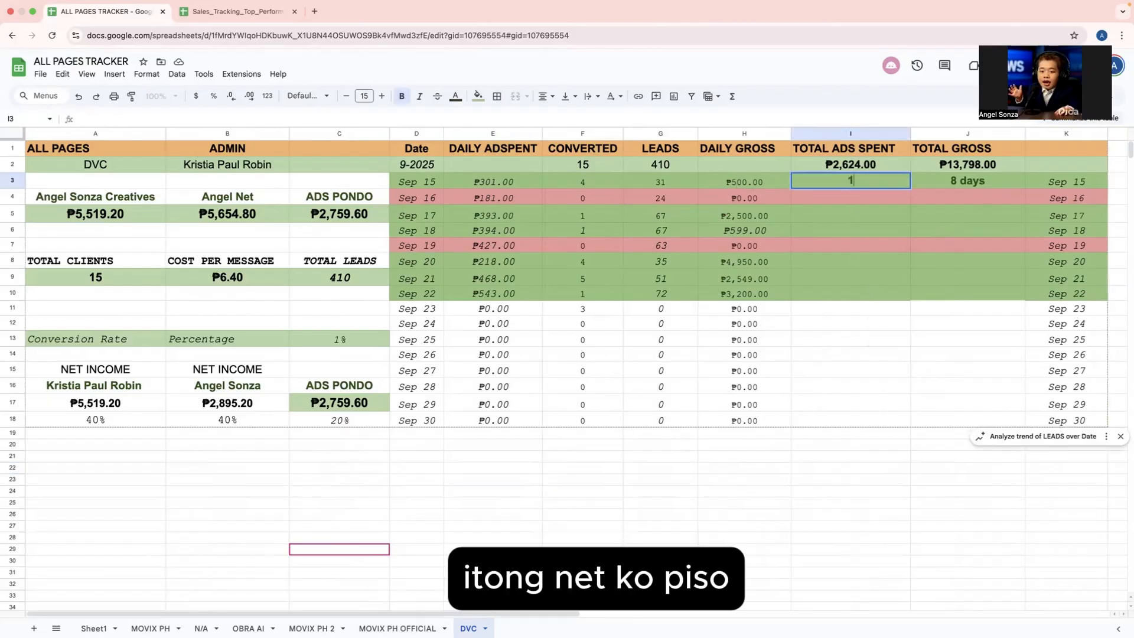
{"action": "left_click", "coordinate": [864, 474]}
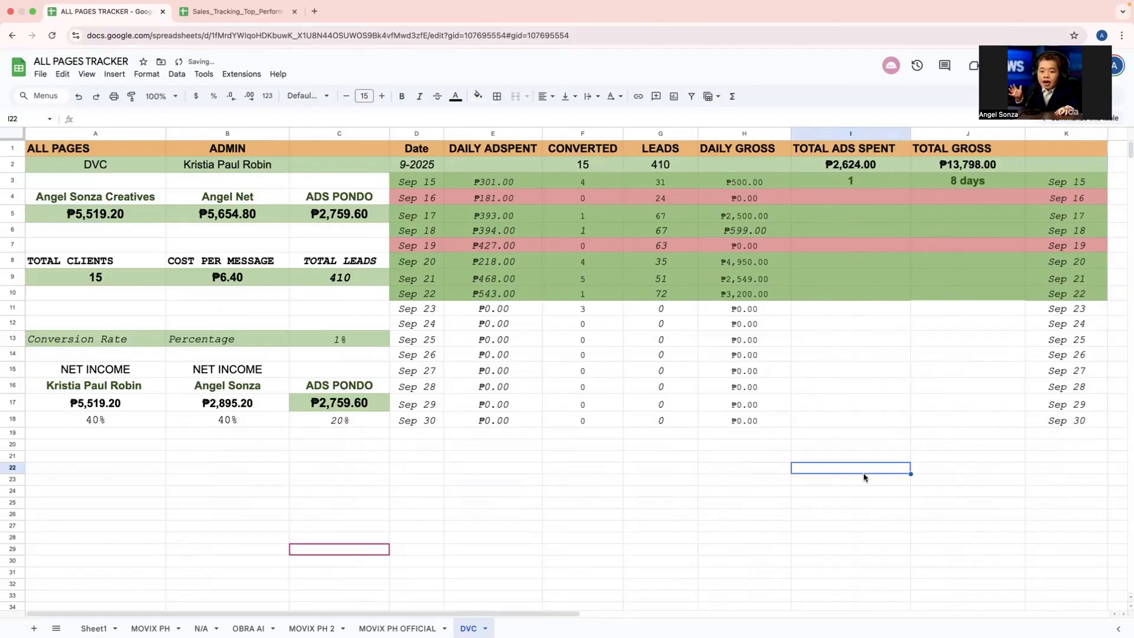
Format cell I3 with the Courier New font and the Philippine Peso number format.
{"action": "left_click", "coordinate": [828, 186]}
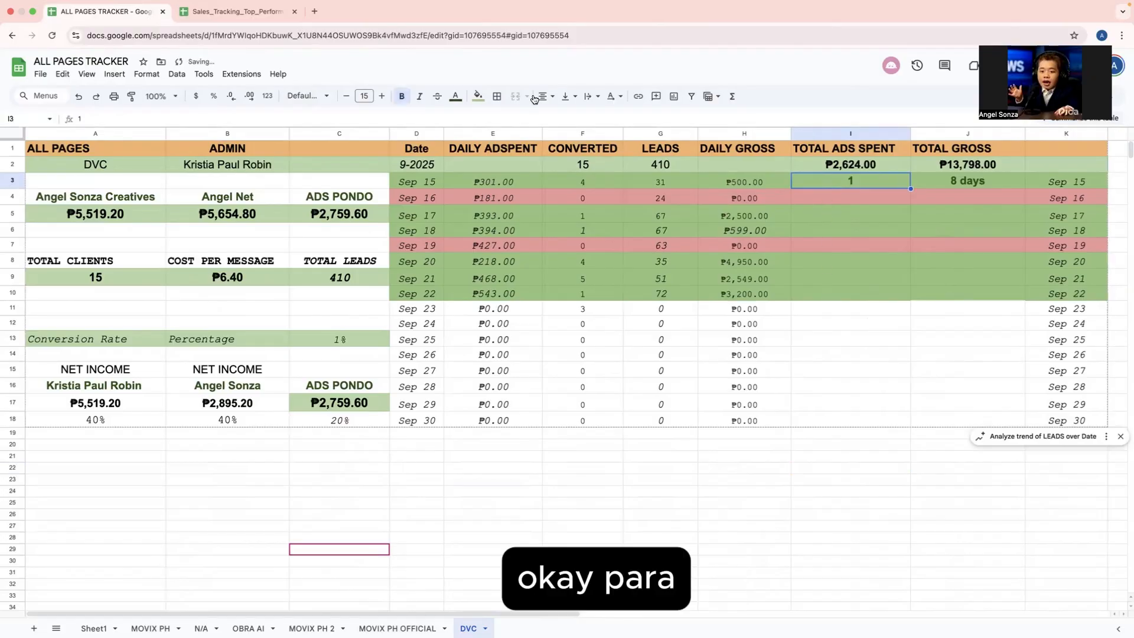
{"action": "left_click", "coordinate": [249, 100]}
{"action": "left_click", "coordinate": [268, 97]}
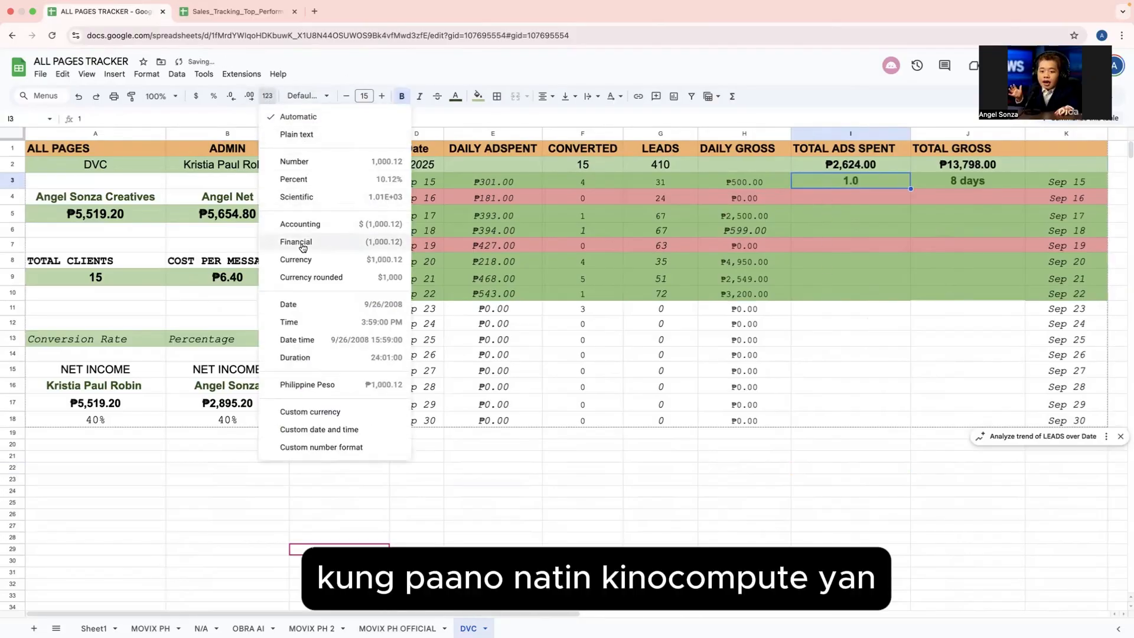
{"action": "left_click", "coordinate": [307, 96]}
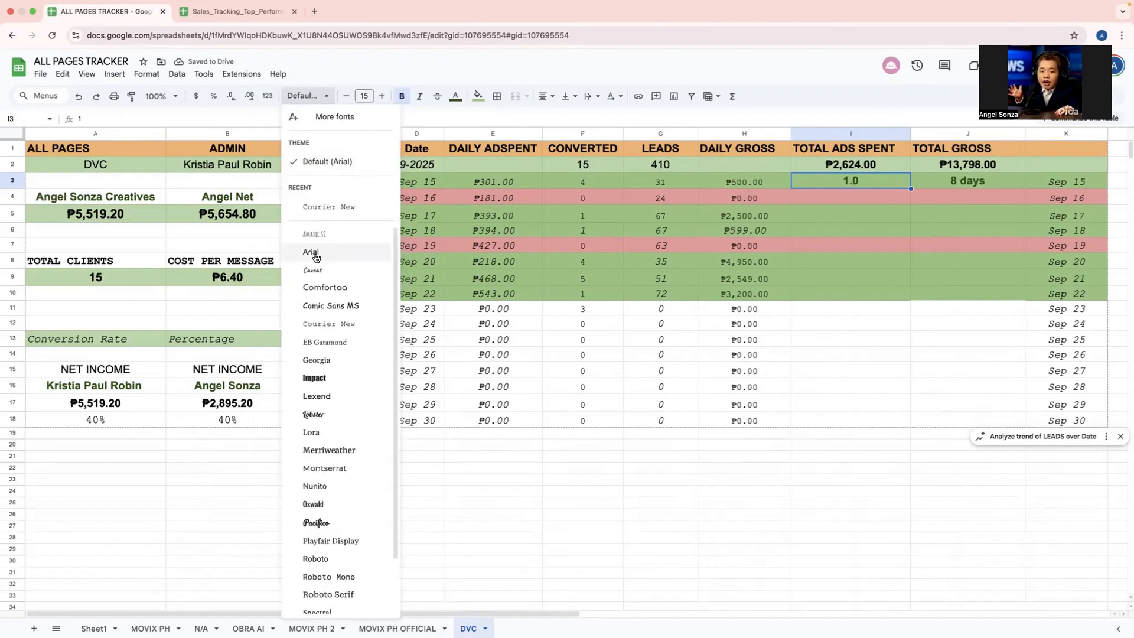
{"action": "left_click", "coordinate": [326, 324]}
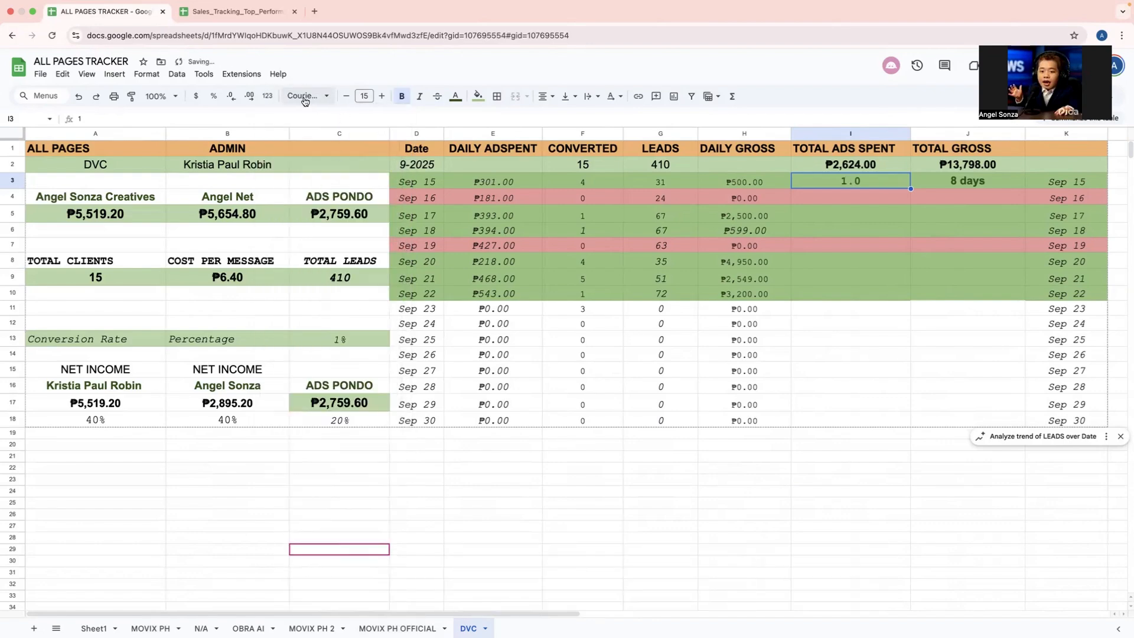
{"action": "left_click", "coordinate": [231, 97]}
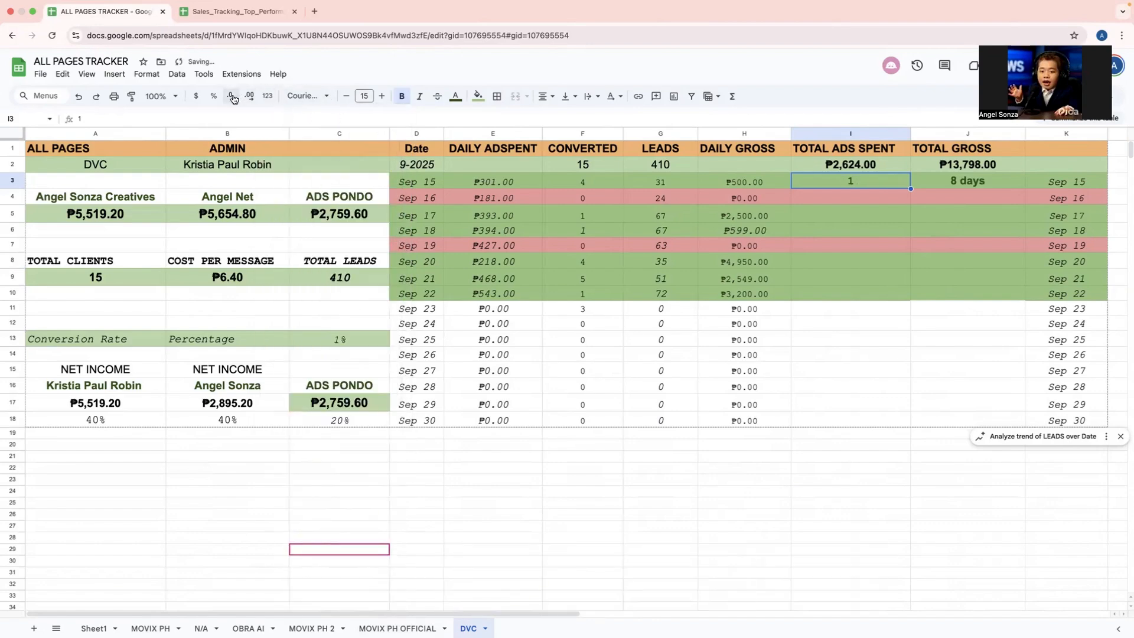
{"action": "left_click", "coordinate": [267, 96]}
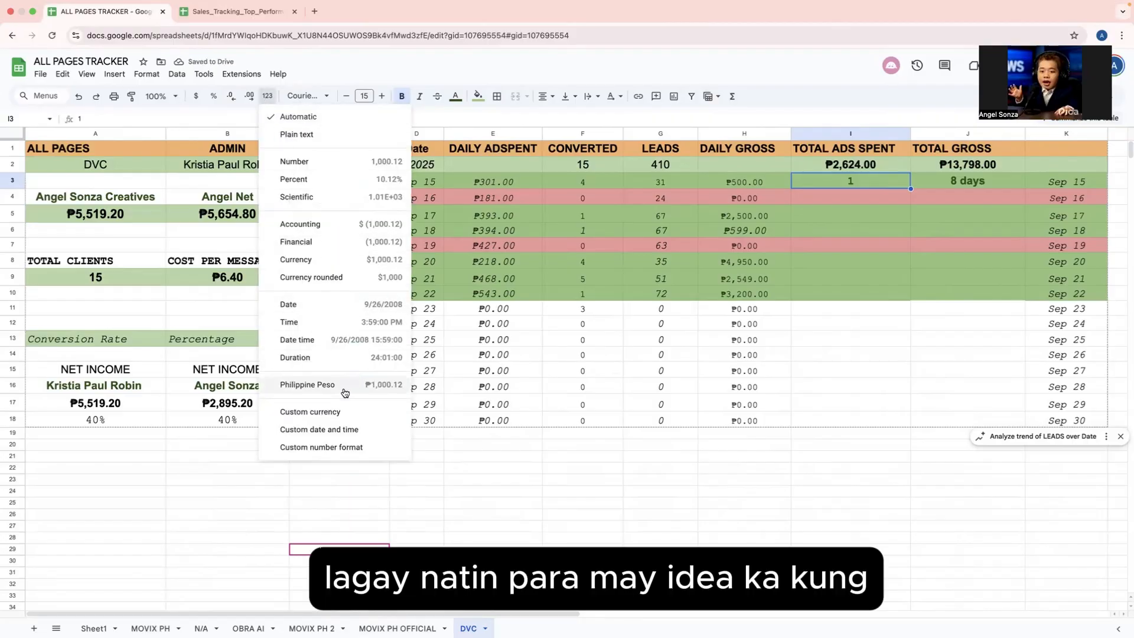
{"action": "left_click", "coordinate": [344, 385]}
{"action": "left_click", "coordinate": [815, 480]}
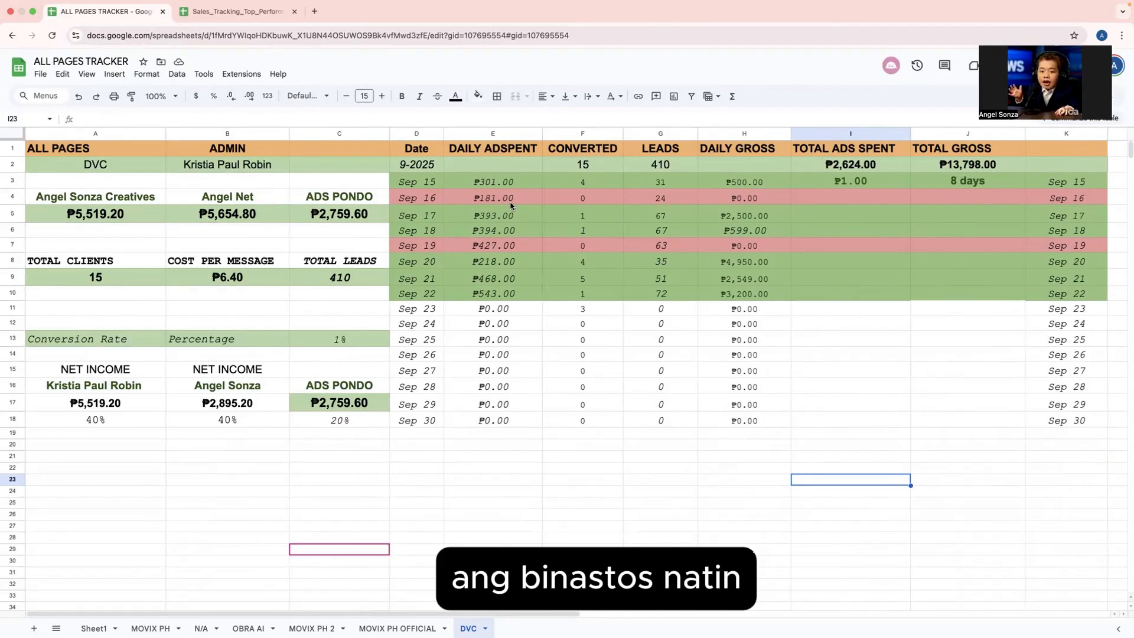
{"action": "double_click", "coordinate": [837, 201]}
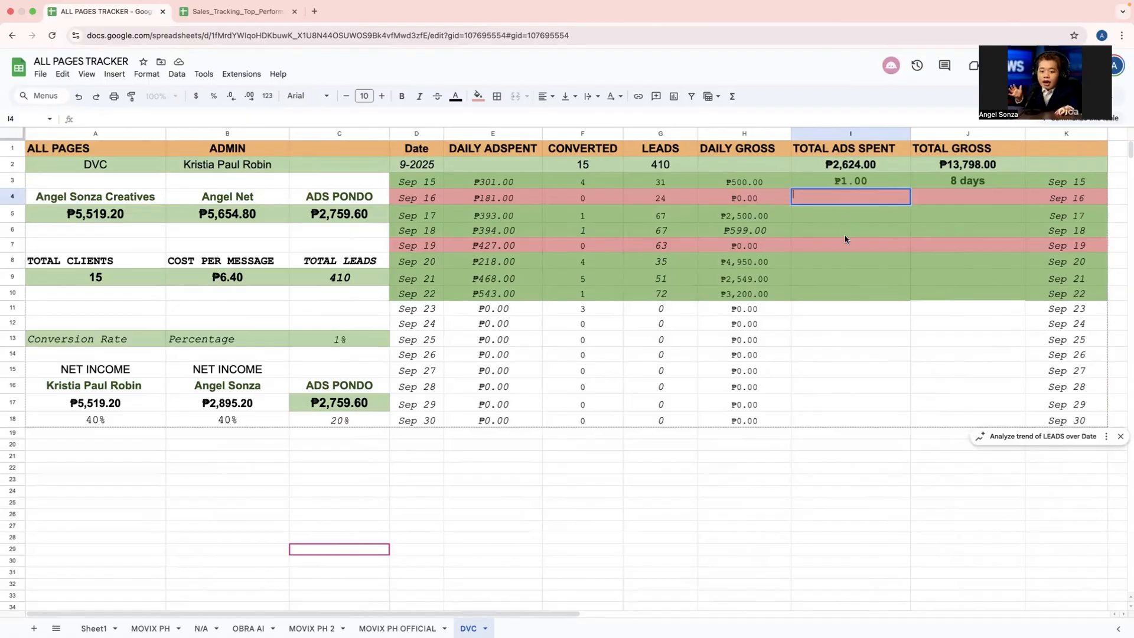
{"action": "left_click_drag", "start_coordinate": [851, 198], "coordinate": [859, 410]}
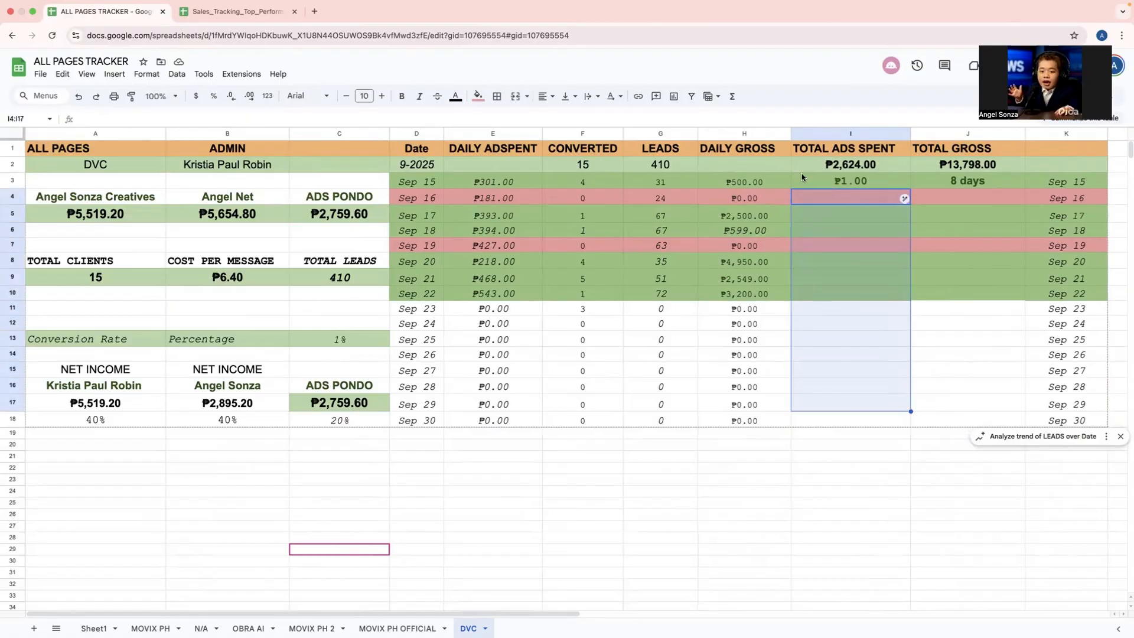
{"action": "left_click_drag", "start_coordinate": [802, 177], "coordinate": [845, 387]}
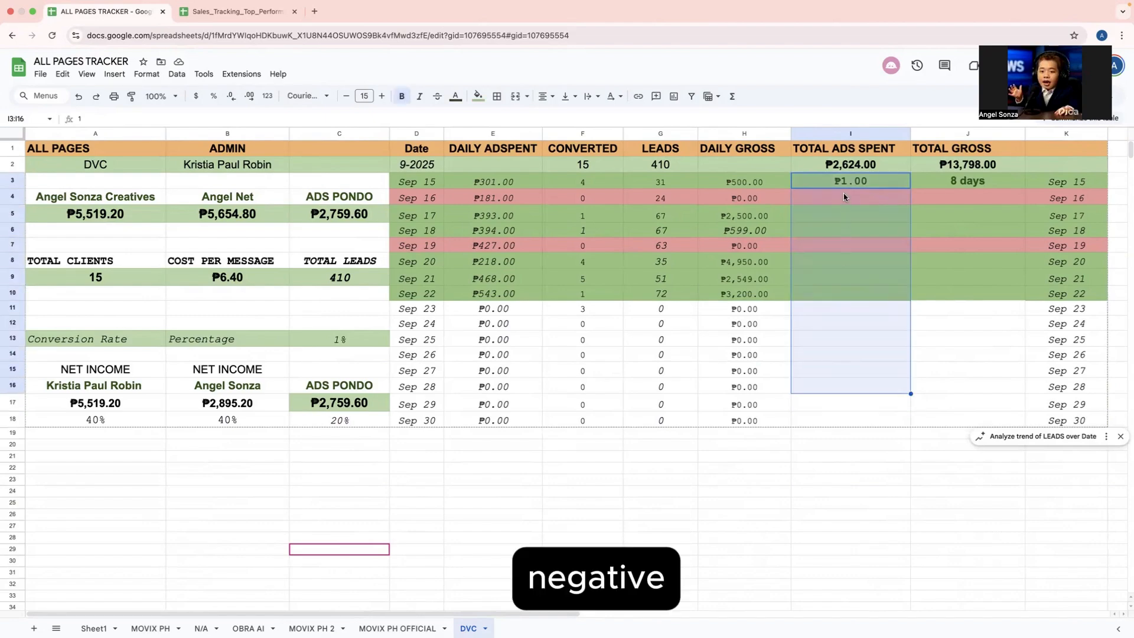
Enter -181 in cell I4 on the Sep 16 row.
{"action": "left_click", "coordinate": [844, 196]}
{"action": "type", "text": "-"}
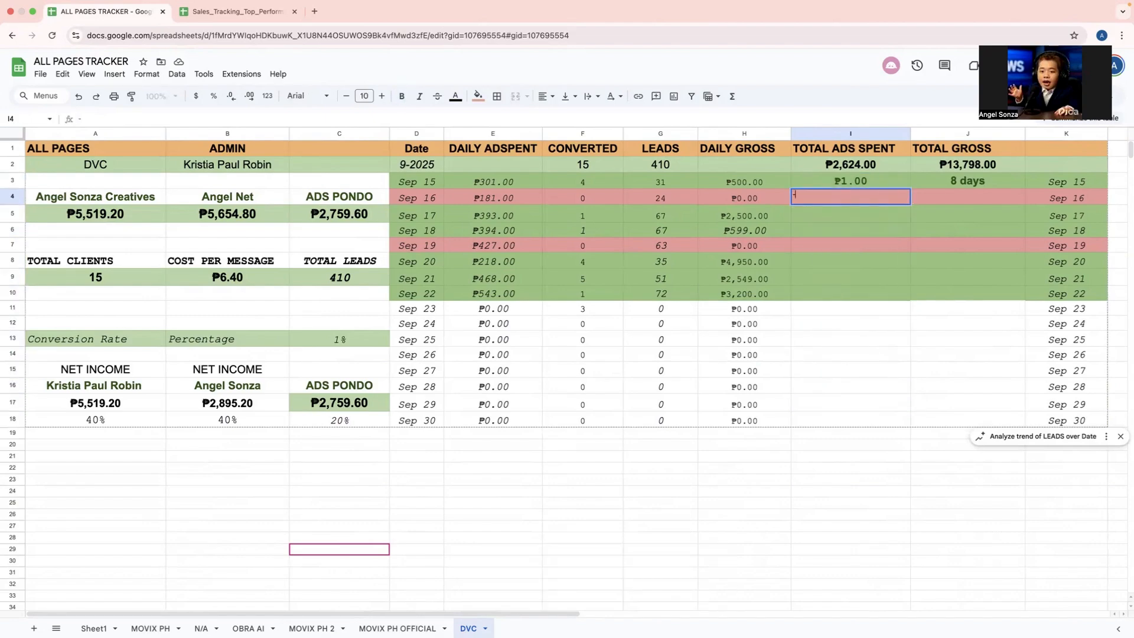
{"action": "type", "text": "181"}
{"action": "left_click", "coordinate": [864, 341]}
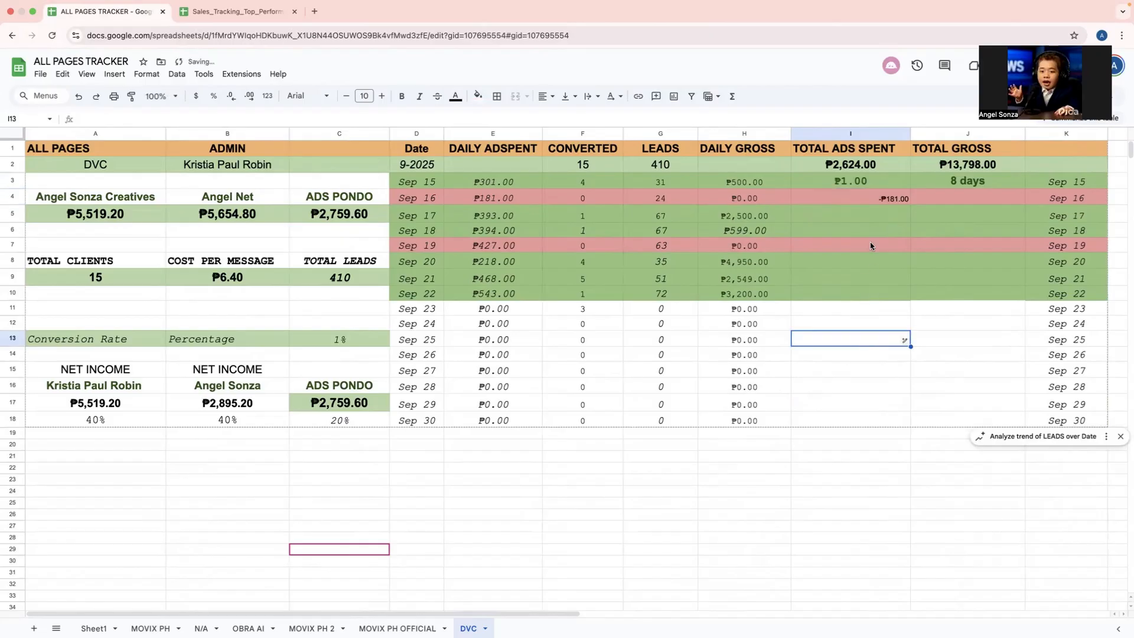
Center the value in cell I4 horizontally.
{"action": "left_click", "coordinate": [849, 198]}
{"action": "left_click", "coordinate": [544, 96]}
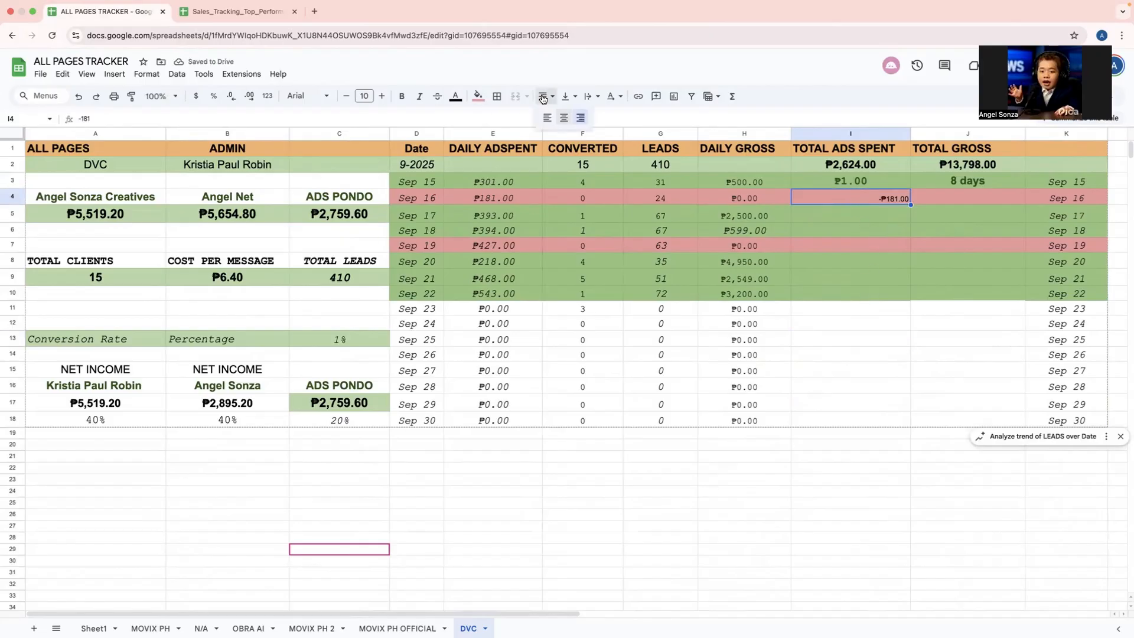
{"action": "left_click", "coordinate": [562, 119]}
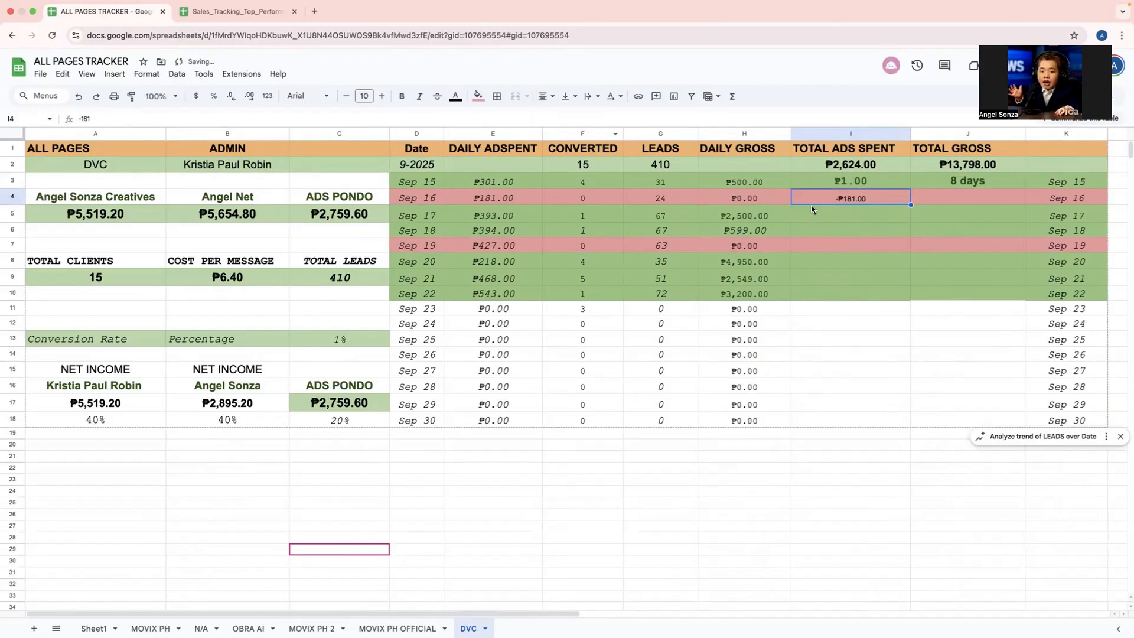
Reduce the font size of cell I3 to 12, keeping the Courier New font.
{"action": "left_click", "coordinate": [844, 187]}
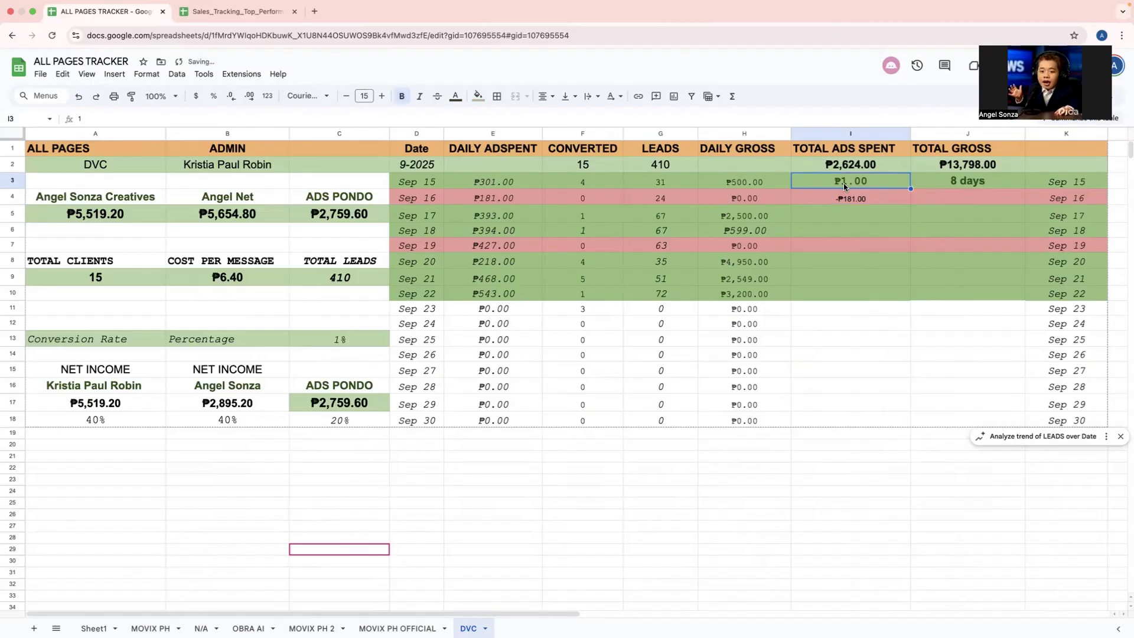
{"action": "left_click", "coordinate": [347, 96]}
{"action": "left_click", "coordinate": [347, 96]}
{"action": "left_click", "coordinate": [347, 96]}
{"action": "left_click", "coordinate": [308, 96]}
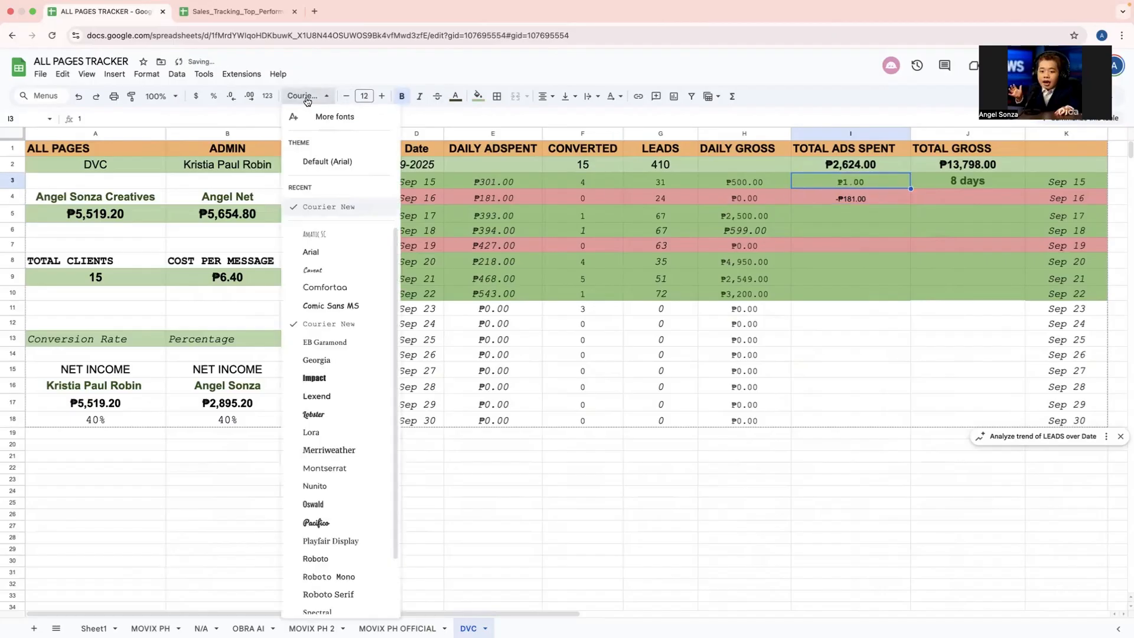
{"action": "left_click", "coordinate": [657, 486]}
{"action": "left_click", "coordinate": [767, 515]}
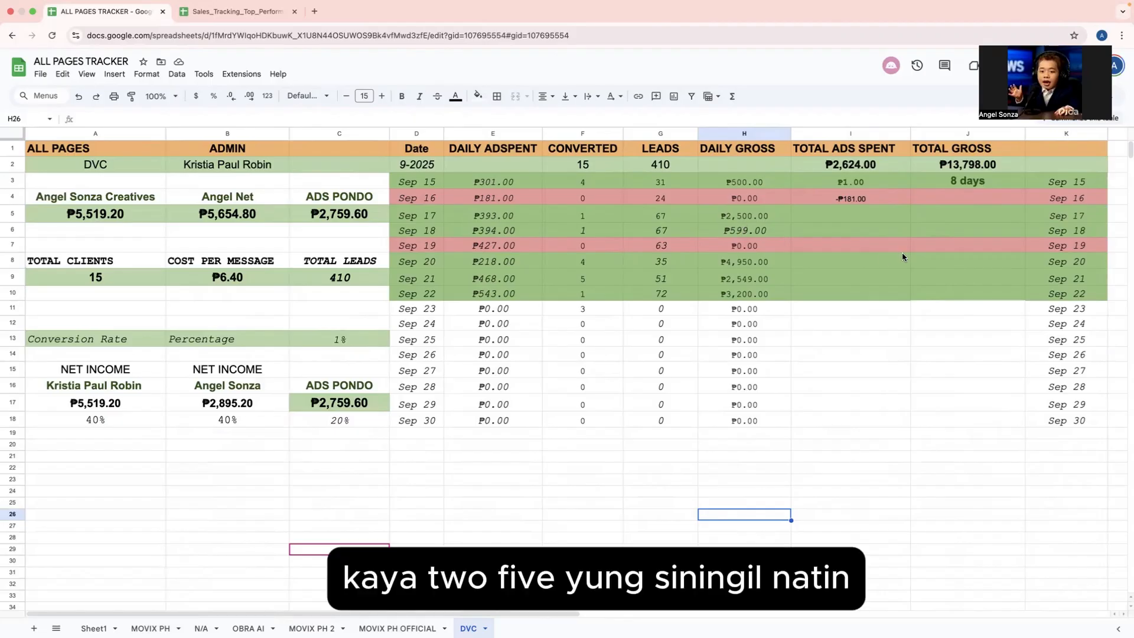
Enter the formula =H5*0.40 in cell I5 to compute 40% of the Sep 17 daily gross.
{"action": "double_click", "coordinate": [845, 216]}
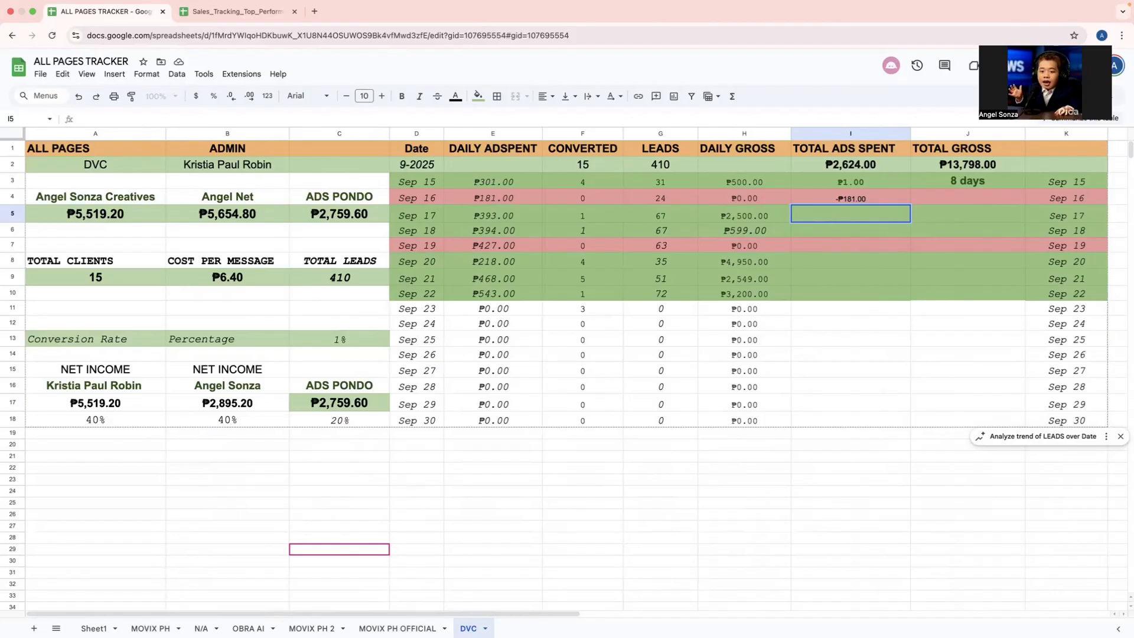
{"action": "type", "text": "="}
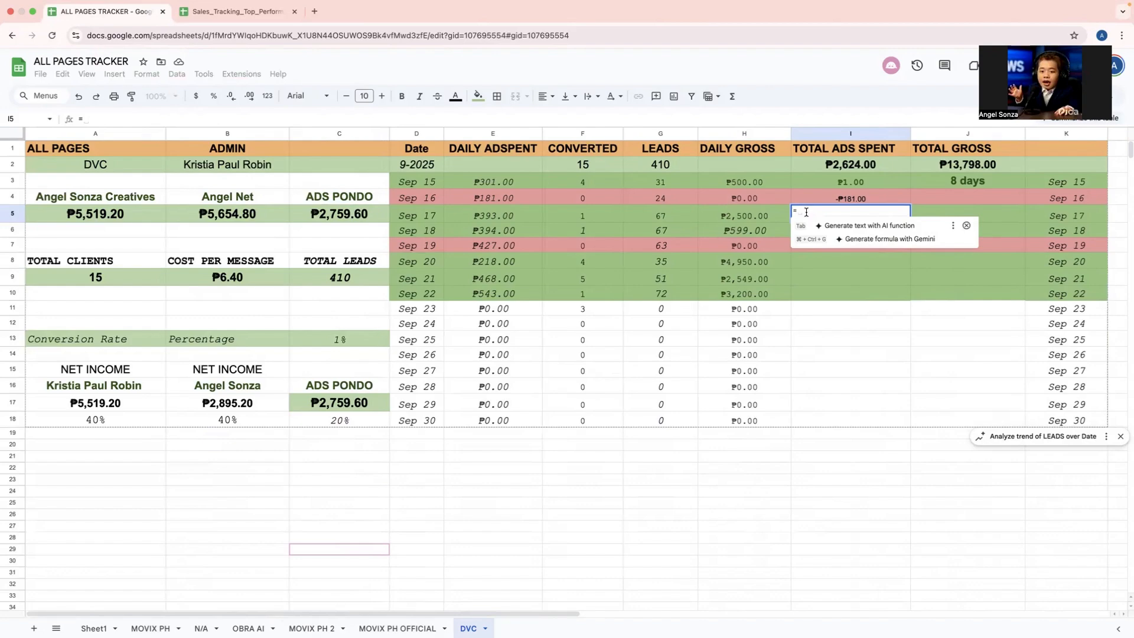
{"action": "left_click", "coordinate": [732, 221]}
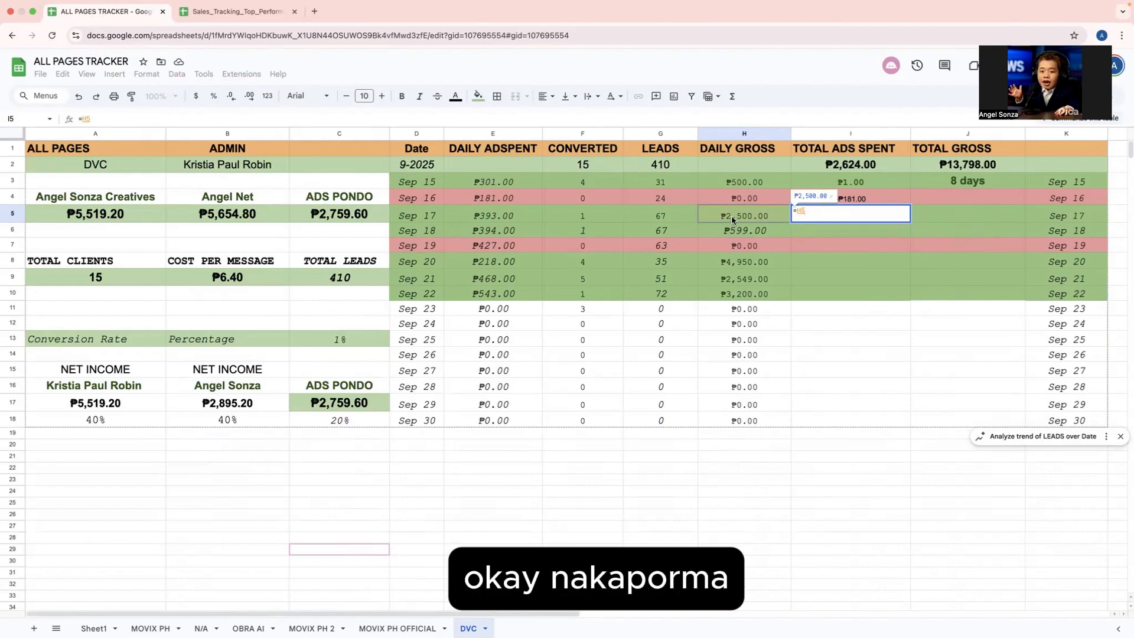
{"action": "type", "text": "*0"}
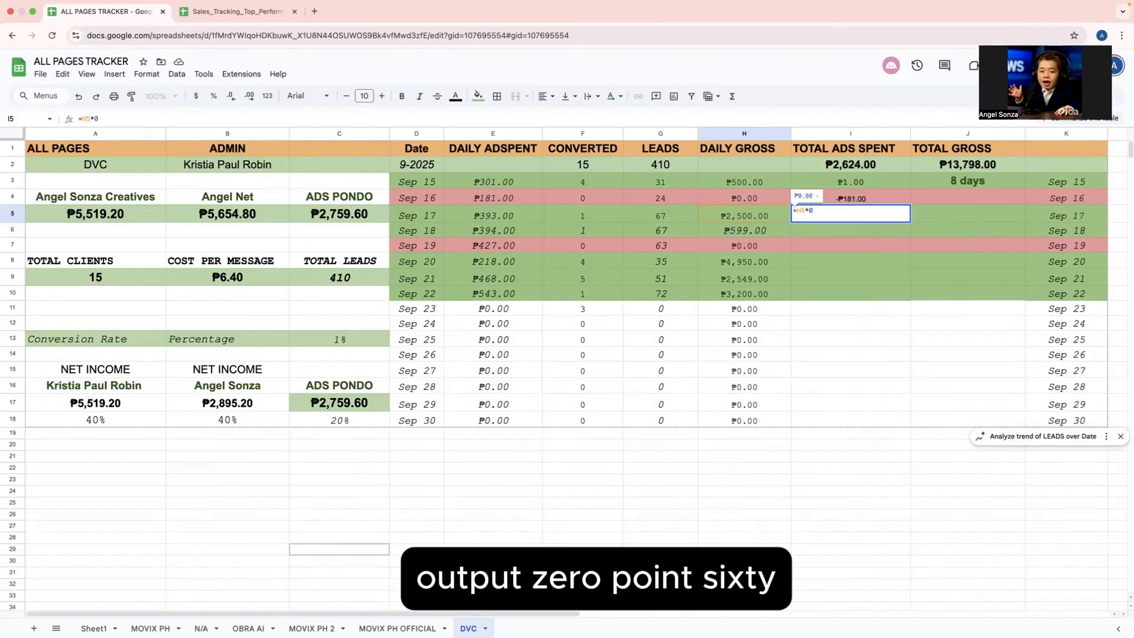
{"action": "type", "text": "."}
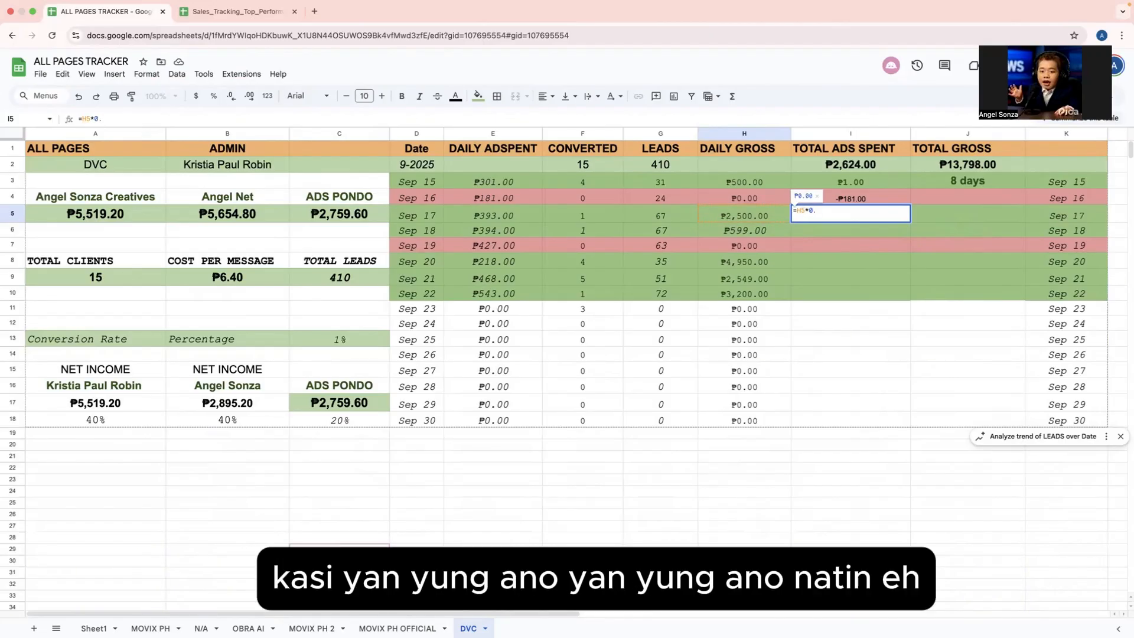
{"action": "type", "text": "40"}
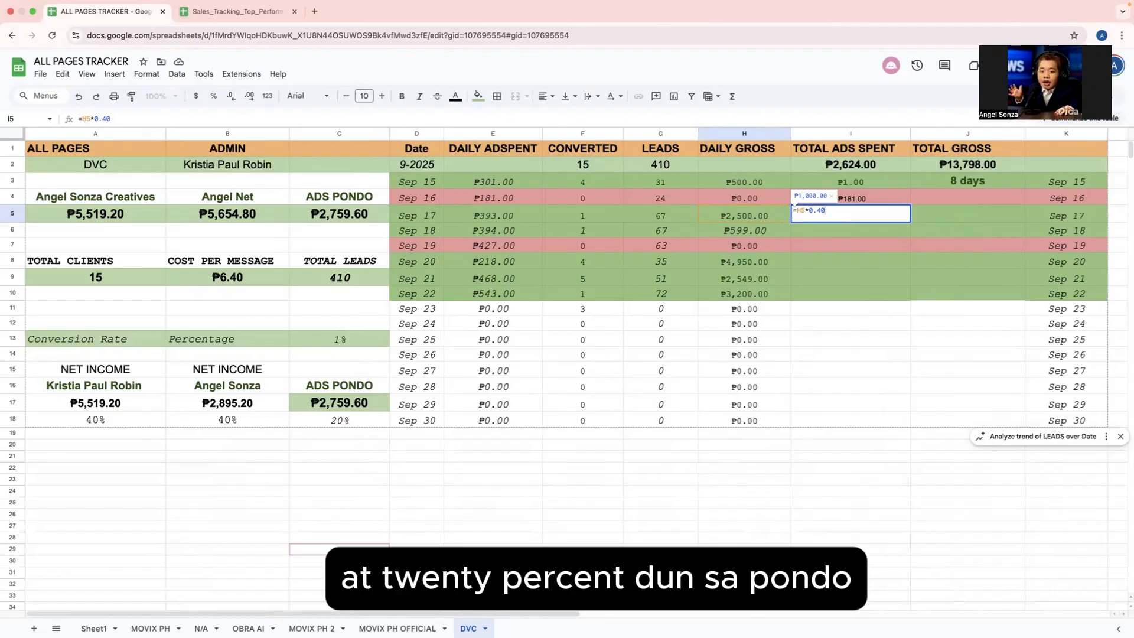
{"action": "key", "text": "Return"}
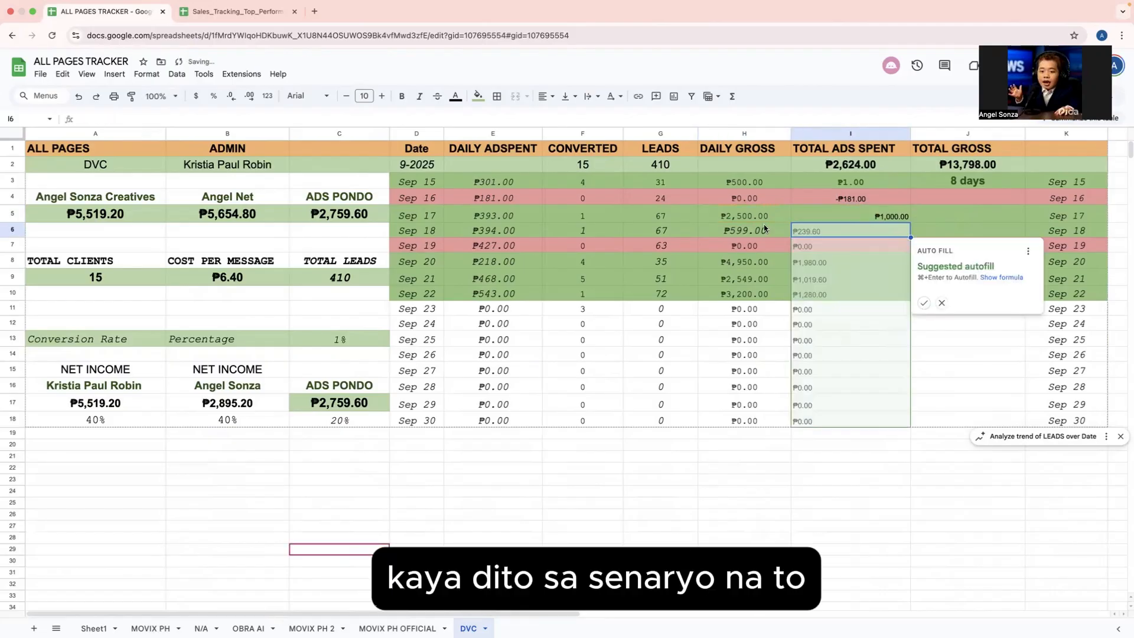
Dismiss the suggested autofill and extend the formula in cell I5 to =H5*0.4-393, subtracting the Sep 17 ad spend.
{"action": "left_click", "coordinate": [942, 303]}
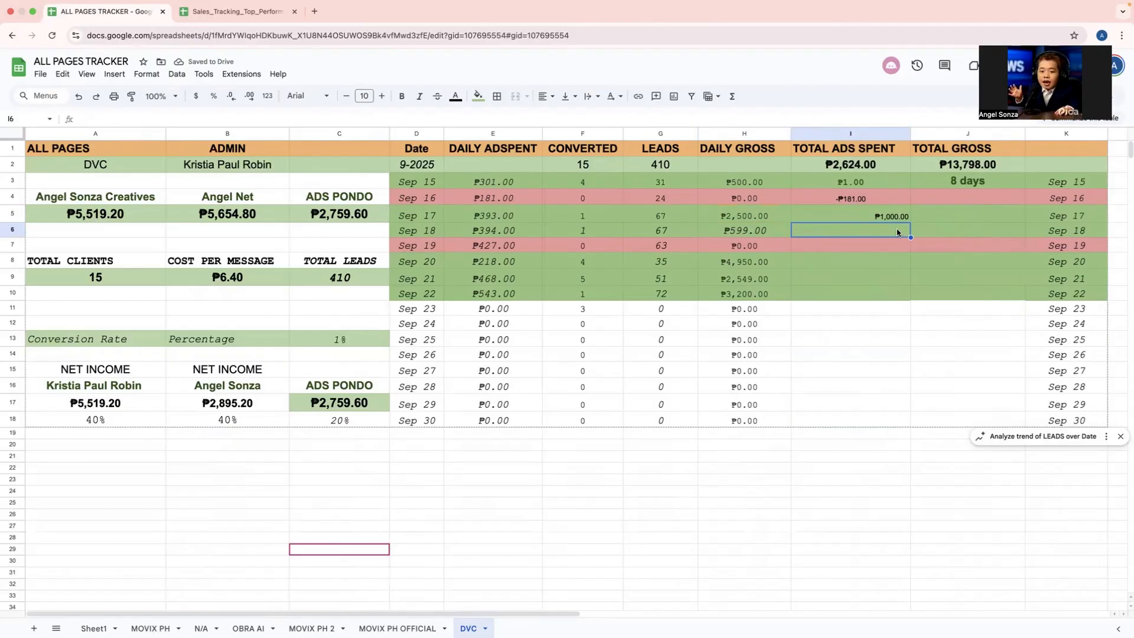
{"action": "double_click", "coordinate": [885, 217]}
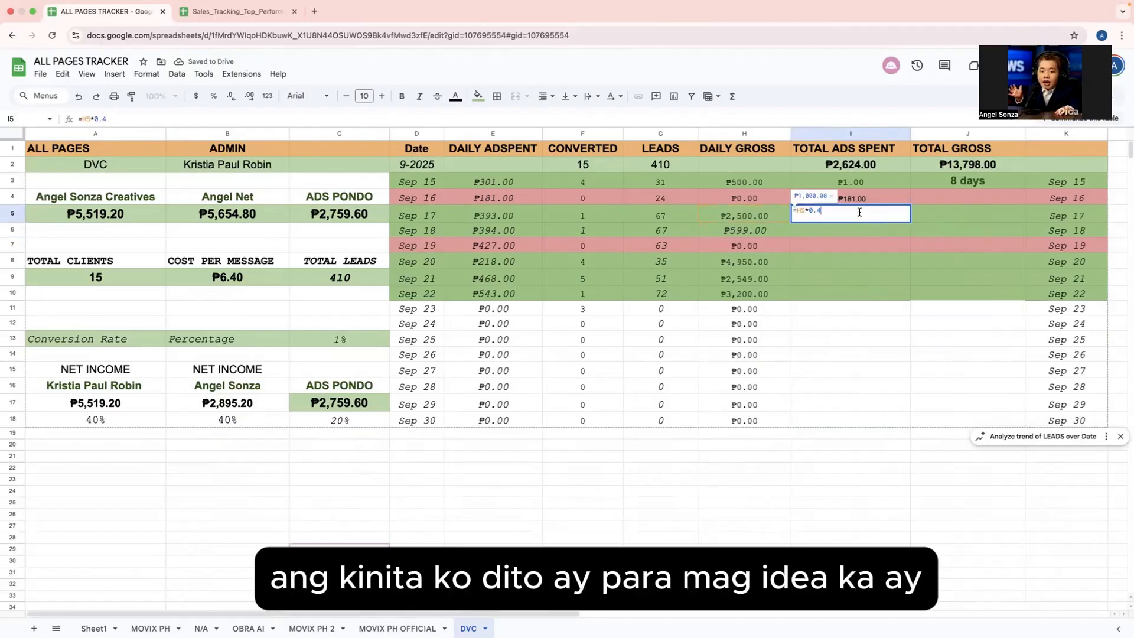
{"action": "type", "text": "-"}
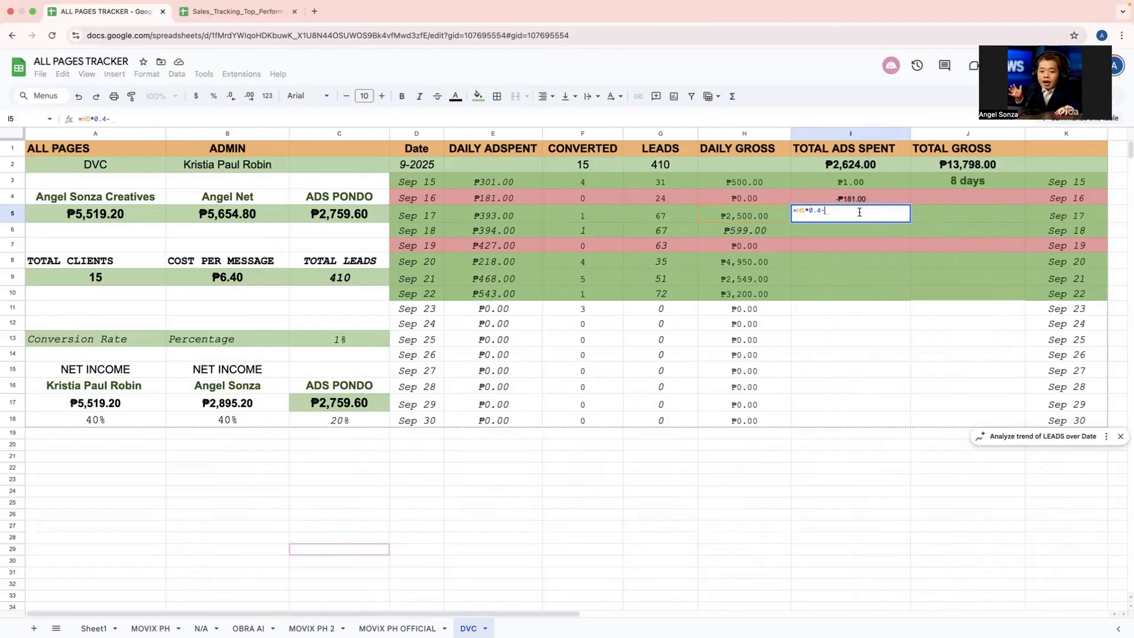
{"action": "type", "text": "393"}
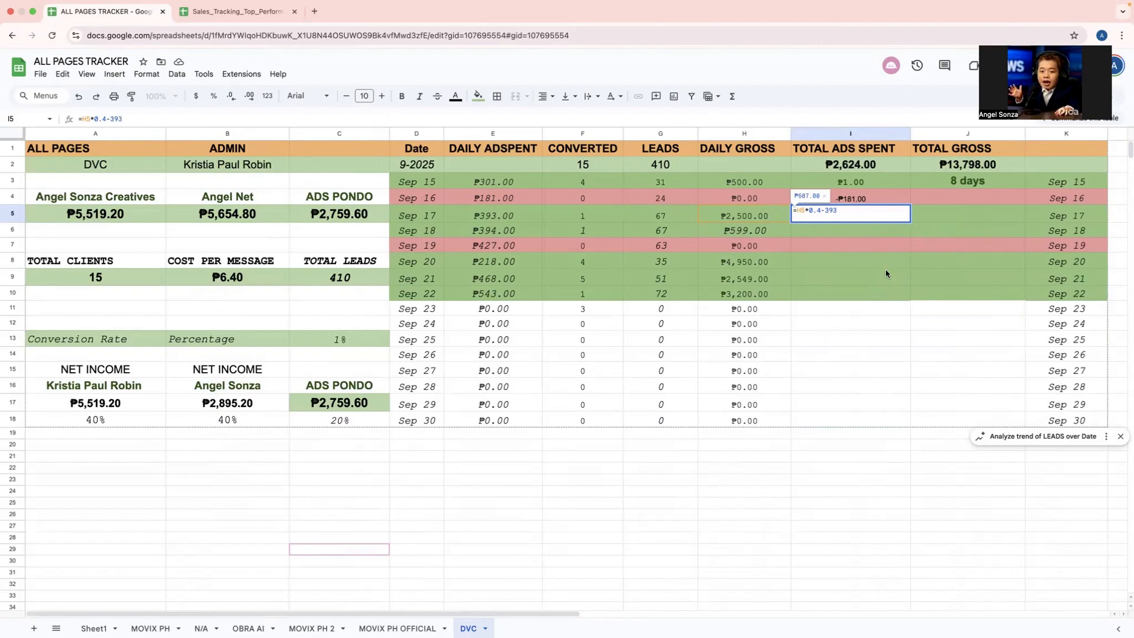
{"action": "key", "text": "Return"}
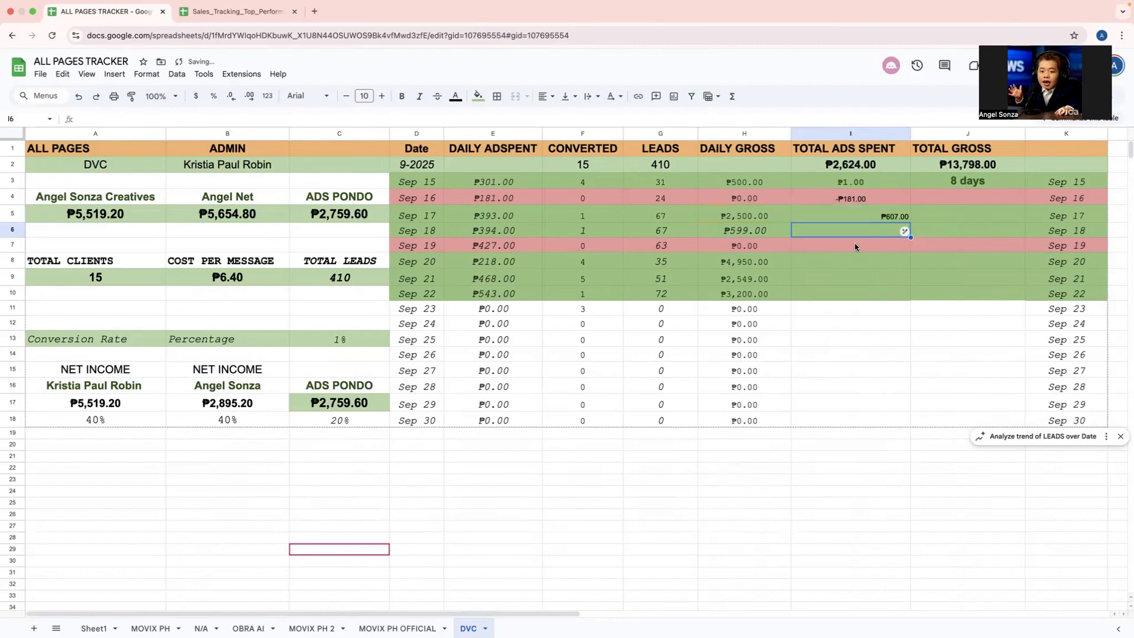
Center the net income value in cell I5 horizontally.
{"action": "key", "text": "Up"}
{"action": "left_click", "coordinate": [542, 96]}
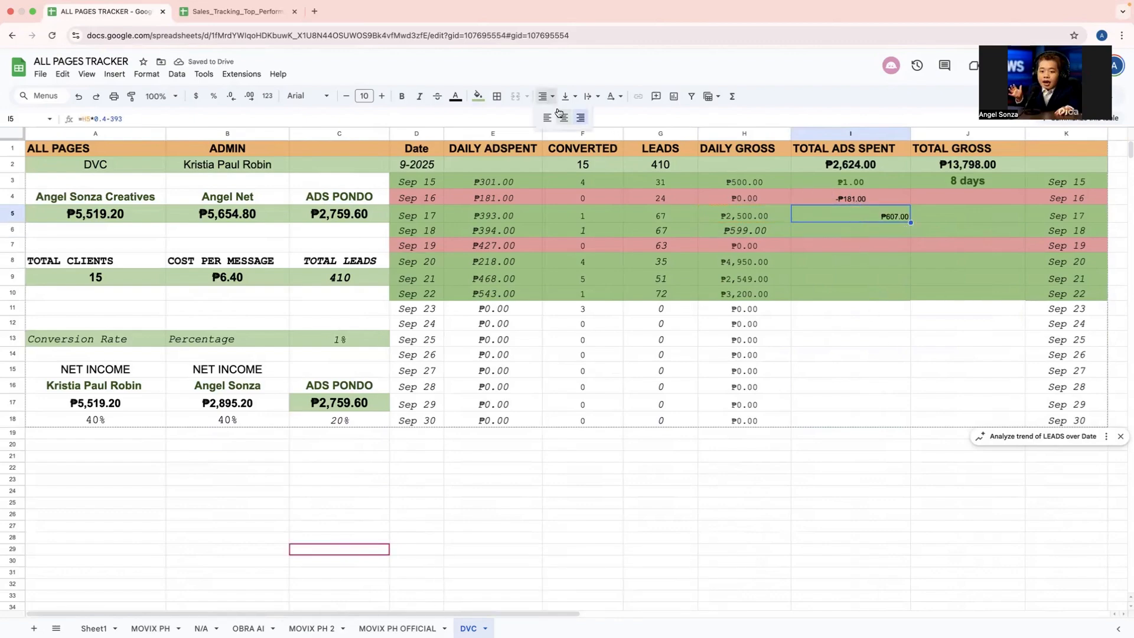
{"action": "left_click", "coordinate": [560, 118]}
{"action": "left_click", "coordinate": [866, 467]}
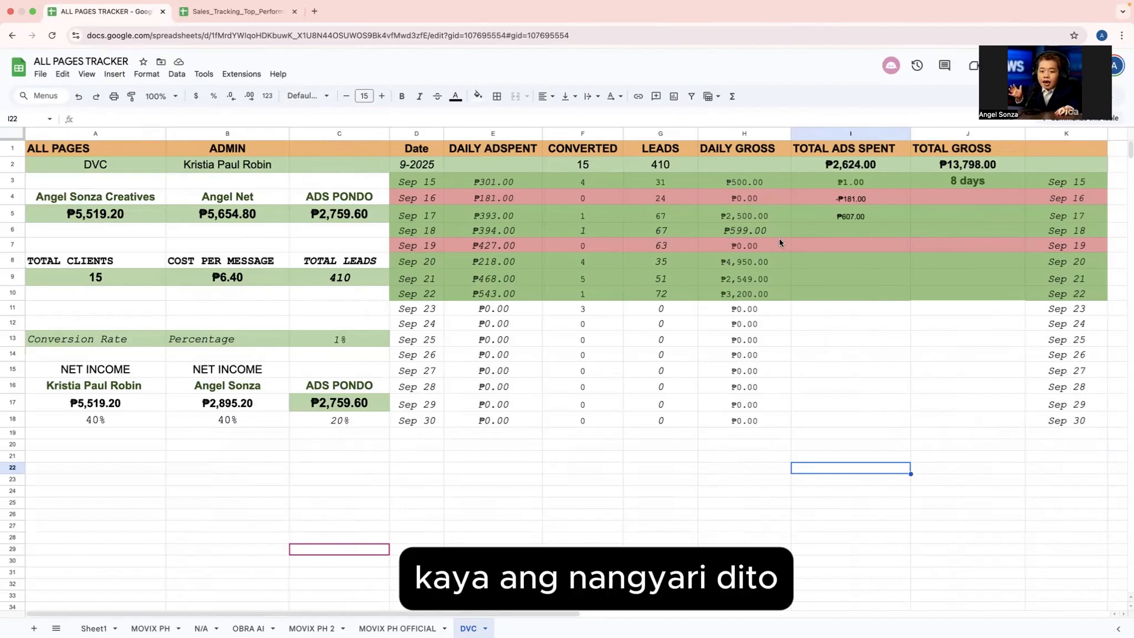
Enter the formula =H6*0.40-394 in cell I6 for the Sep 18 net income and center it horizontally.
{"action": "double_click", "coordinate": [831, 230]}
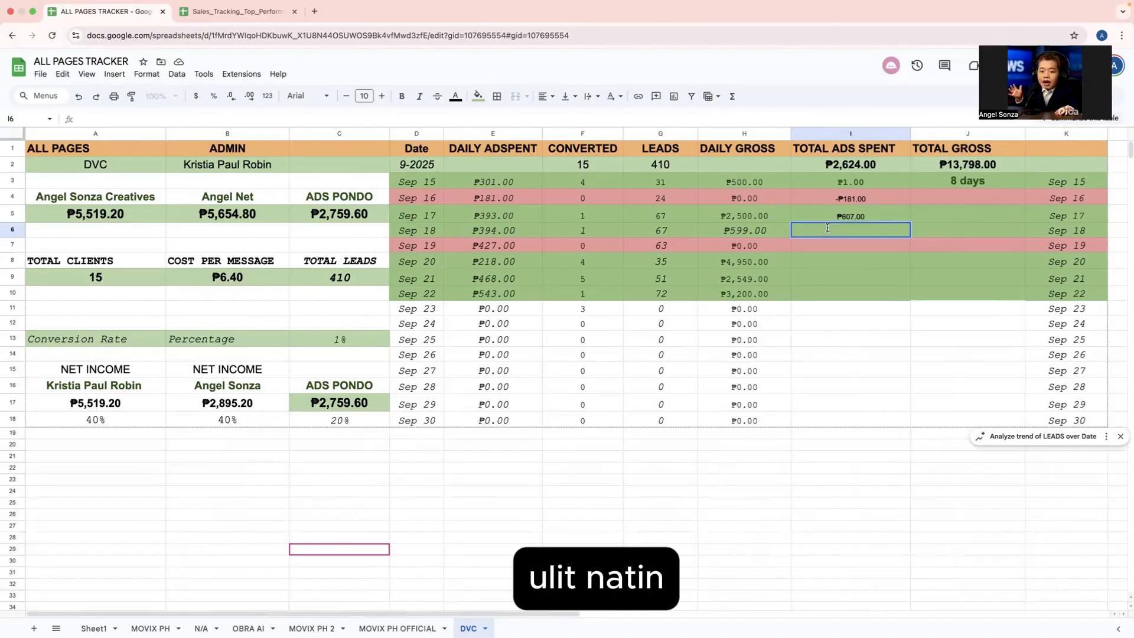
{"action": "type", "text": "="}
{"action": "left_click", "coordinate": [756, 232]}
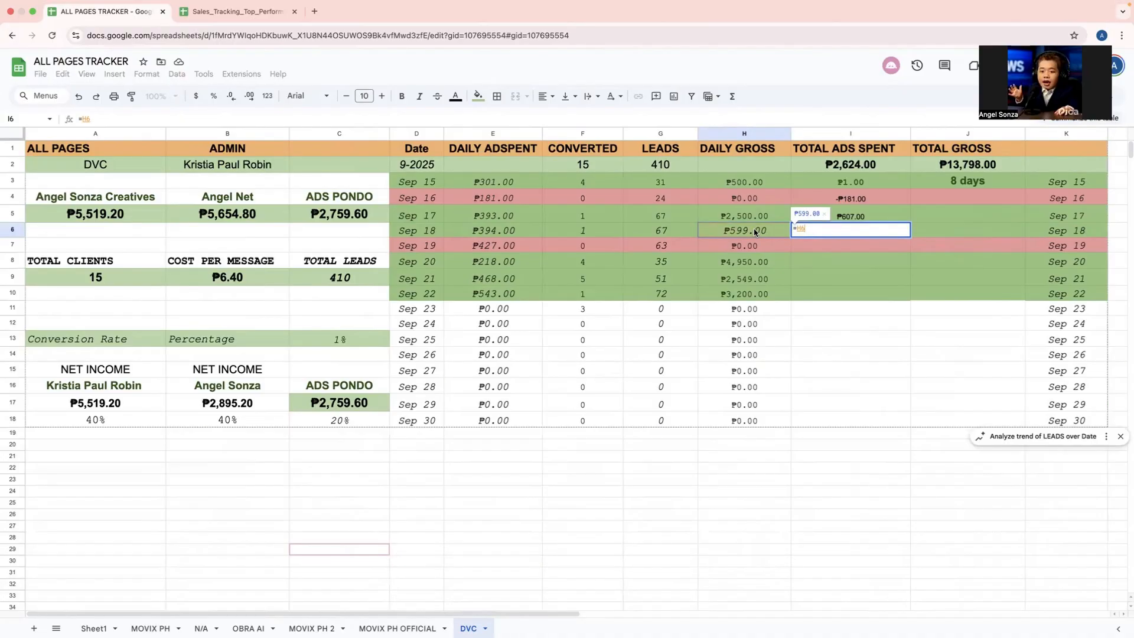
{"action": "type", "text": "*"}
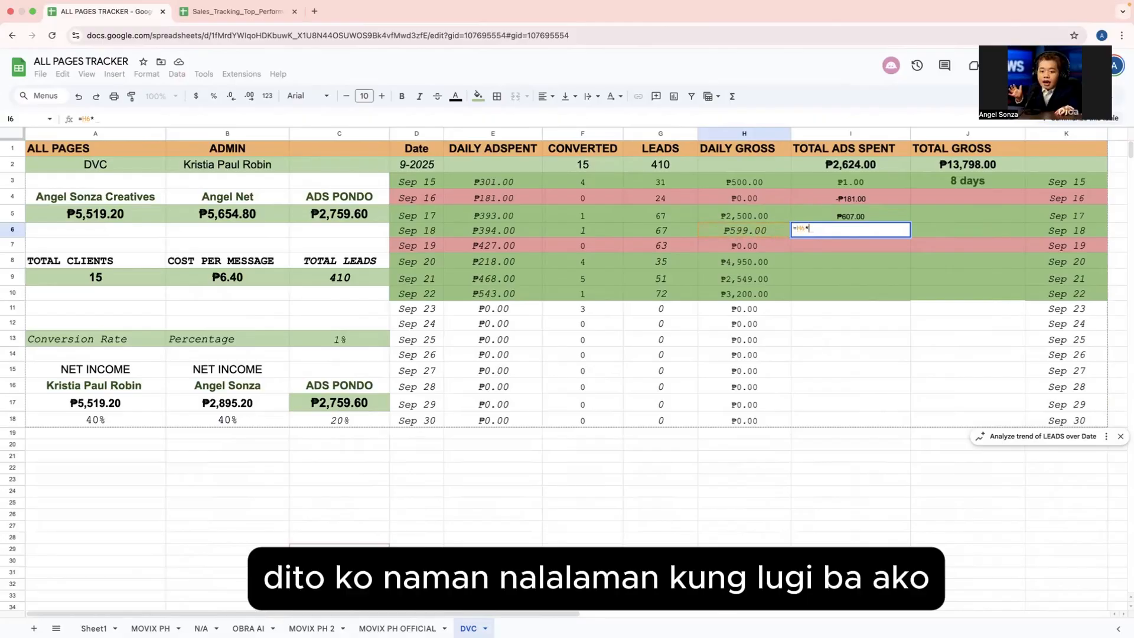
{"action": "type", "text": "0.40"}
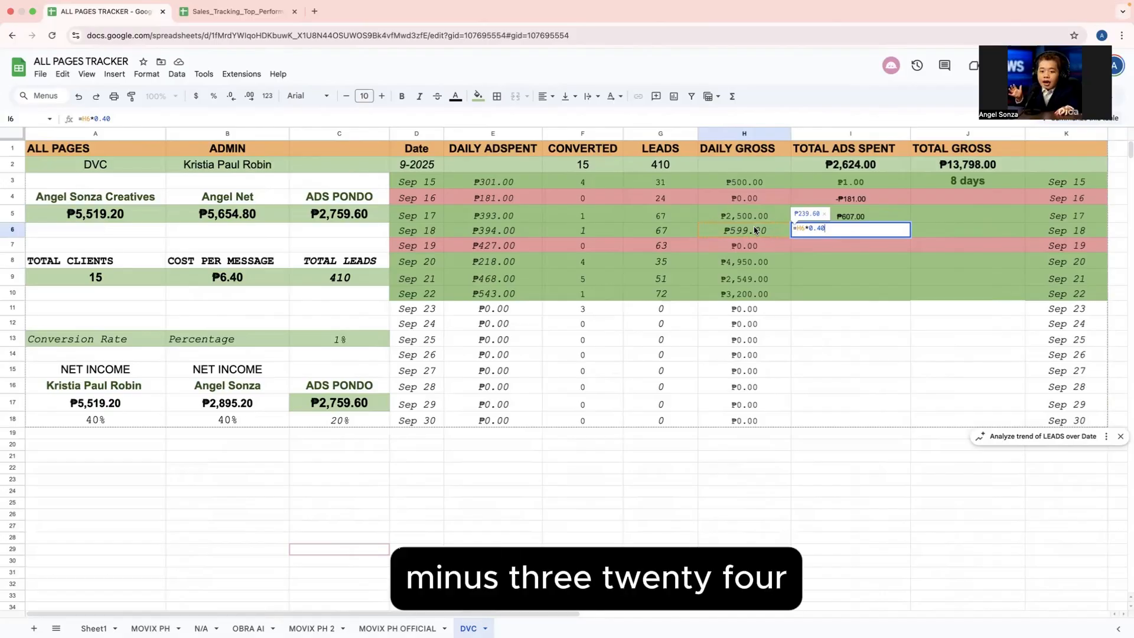
{"action": "type", "text": "-394"}
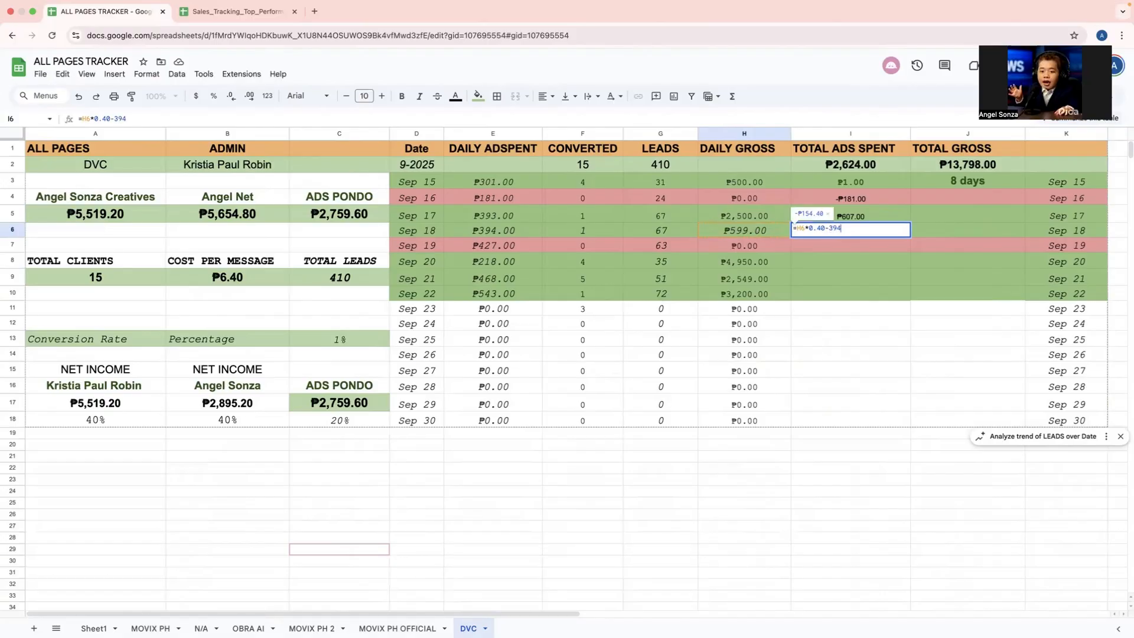
{"action": "key", "text": "Return"}
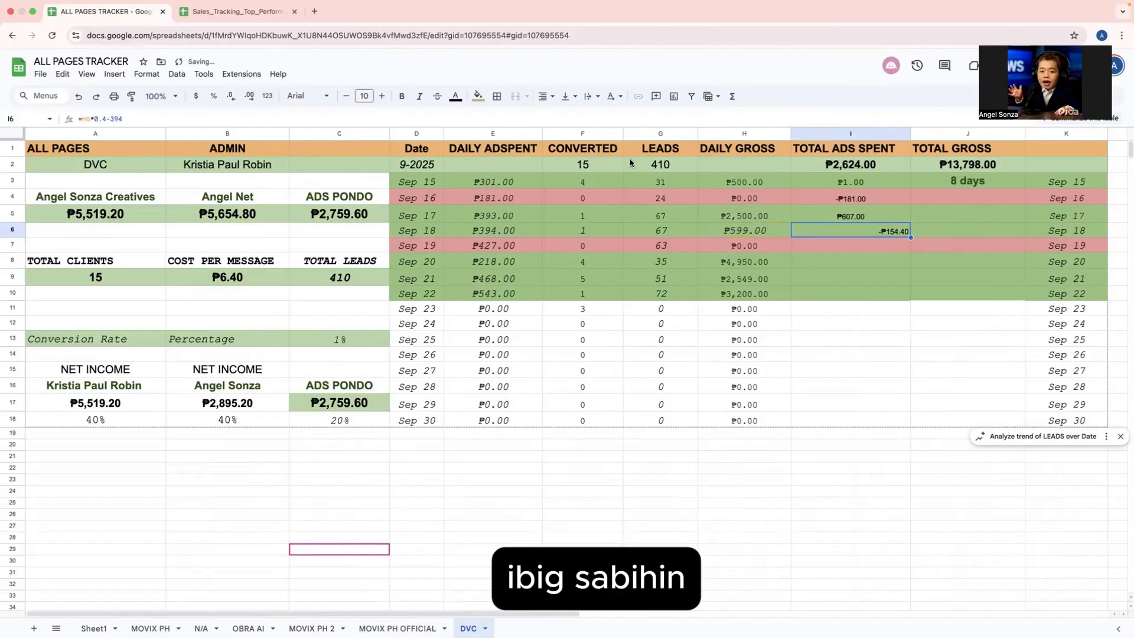
{"action": "left_click", "coordinate": [545, 96]}
{"action": "left_click", "coordinate": [561, 117]}
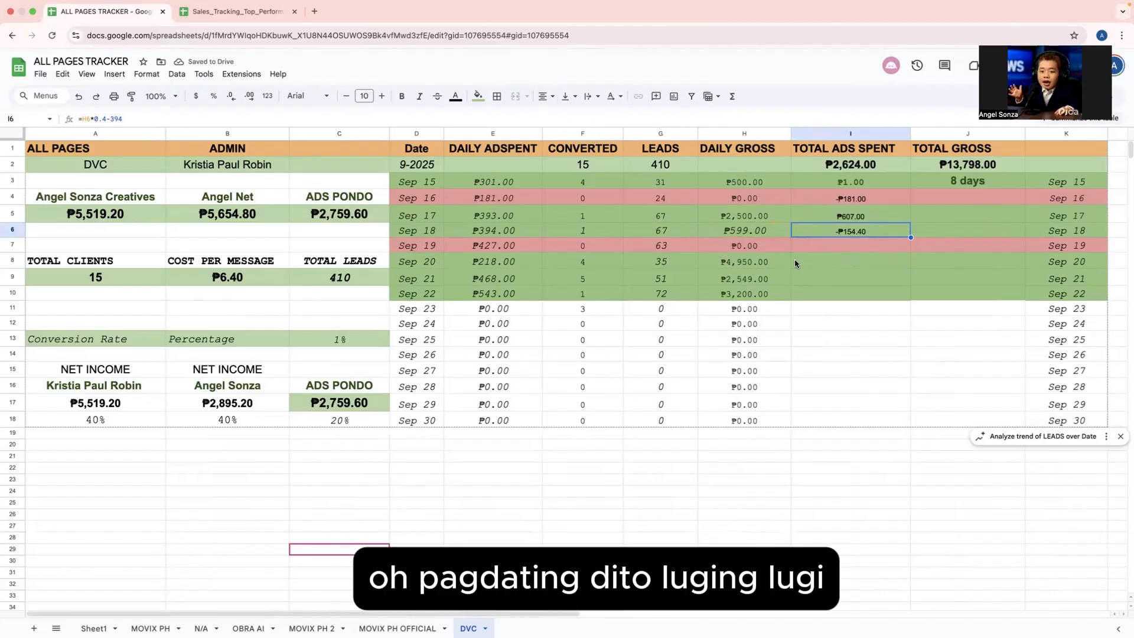
Enter -427 in cell I7 on the Sep 19 row and center it horizontally.
{"action": "double_click", "coordinate": [841, 243]}
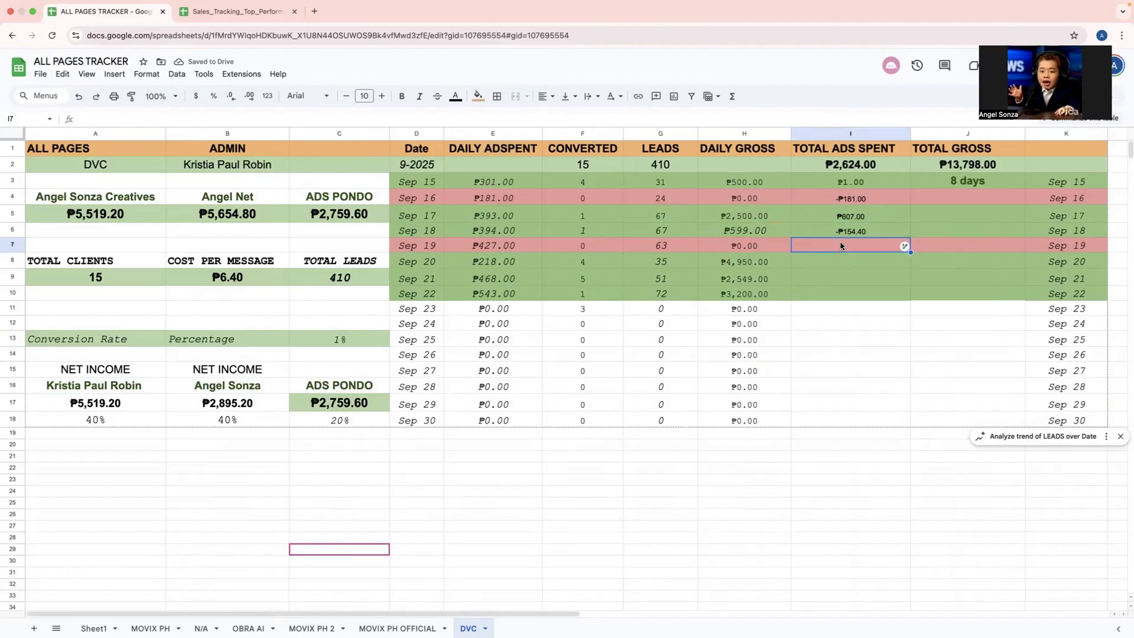
{"action": "type", "text": "-"}
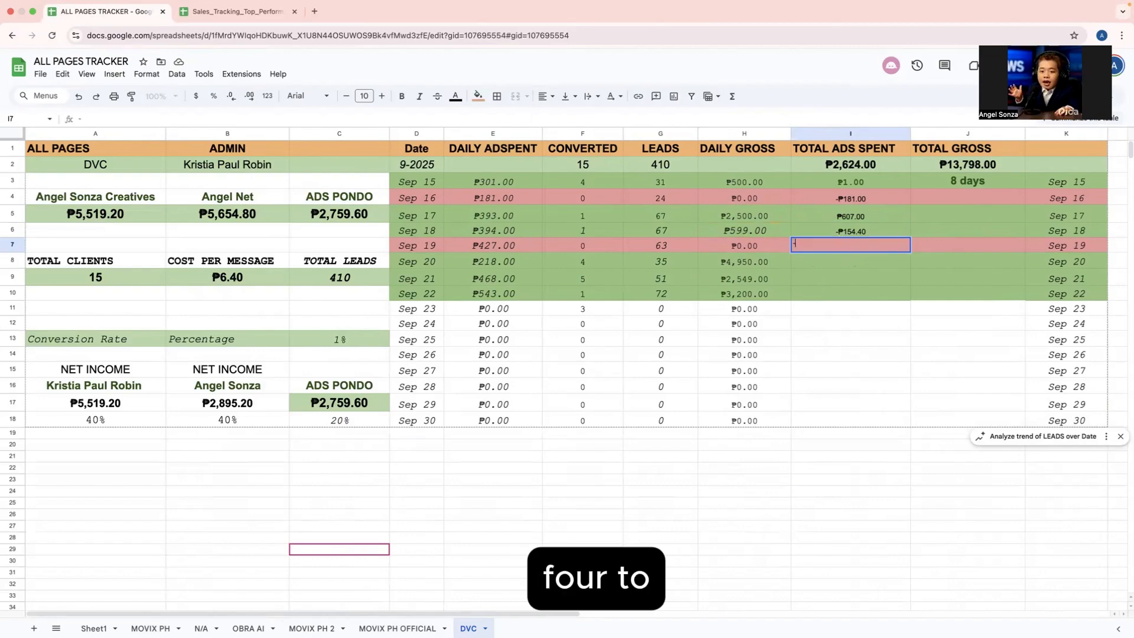
{"action": "type", "text": "₱427"}
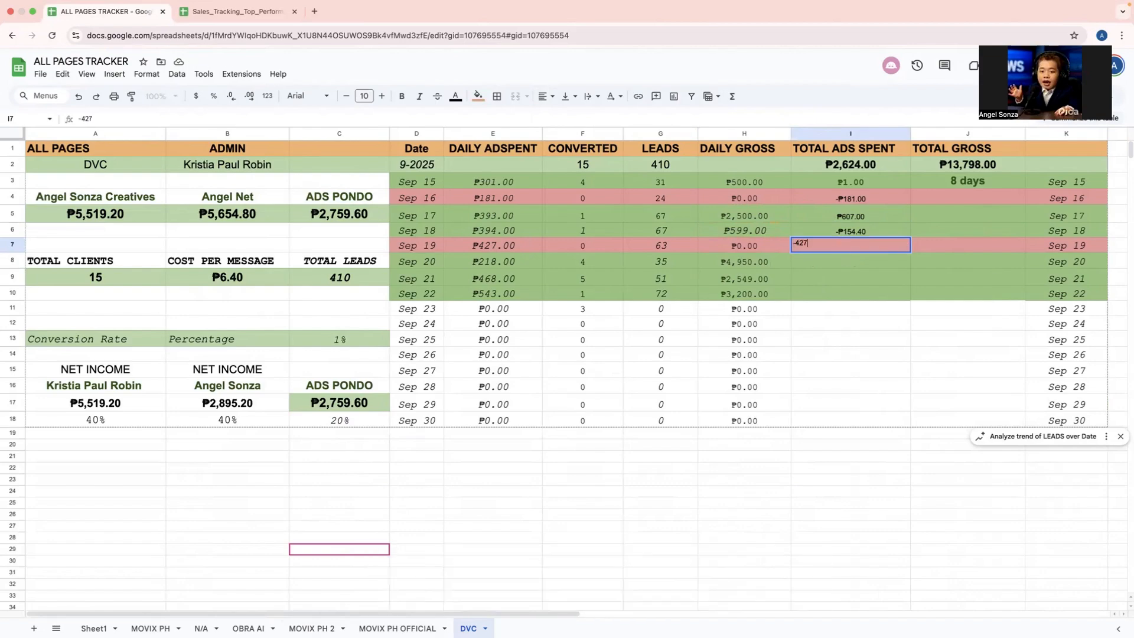
{"action": "key", "text": "Return"}
{"action": "left_click", "coordinate": [852, 245]}
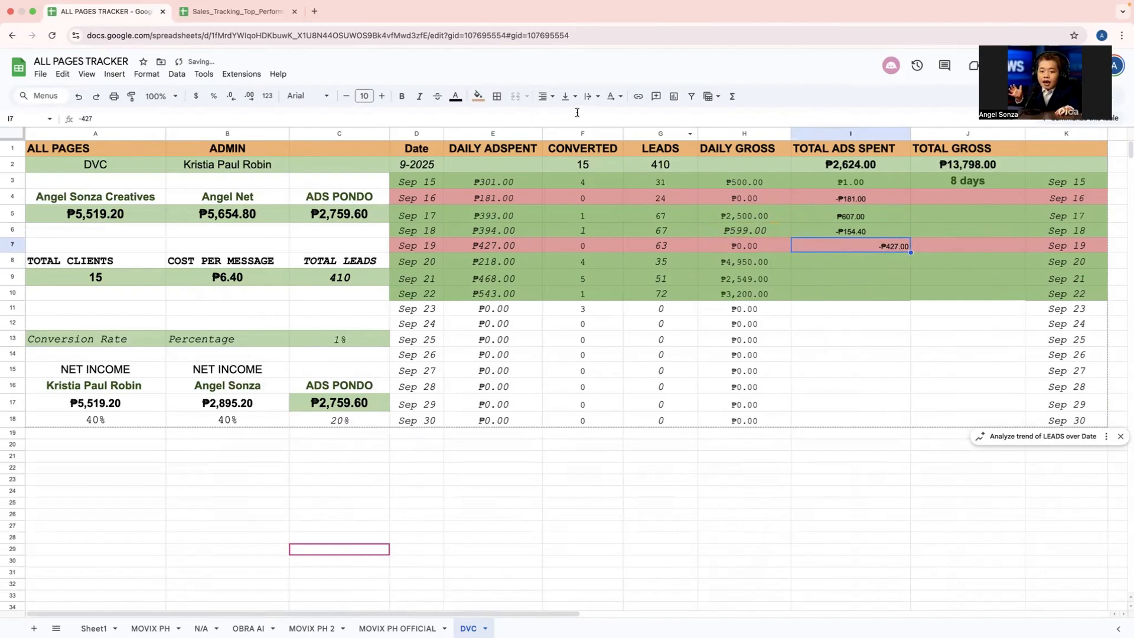
{"action": "left_click", "coordinate": [544, 97]}
{"action": "left_click", "coordinate": [564, 120]}
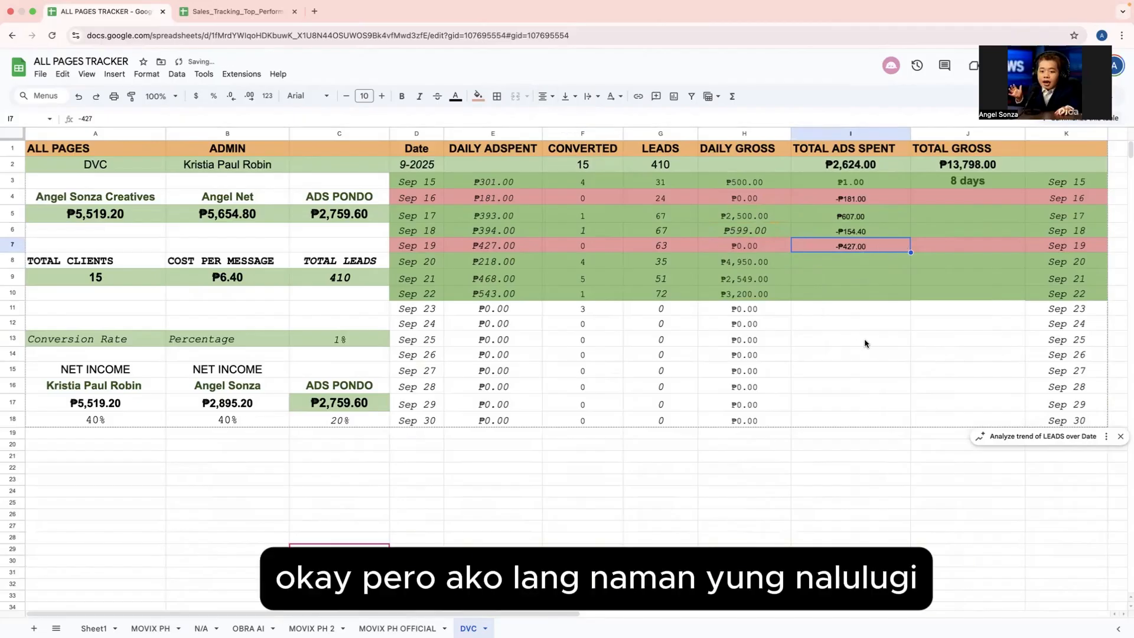
{"action": "left_click", "coordinate": [865, 322]}
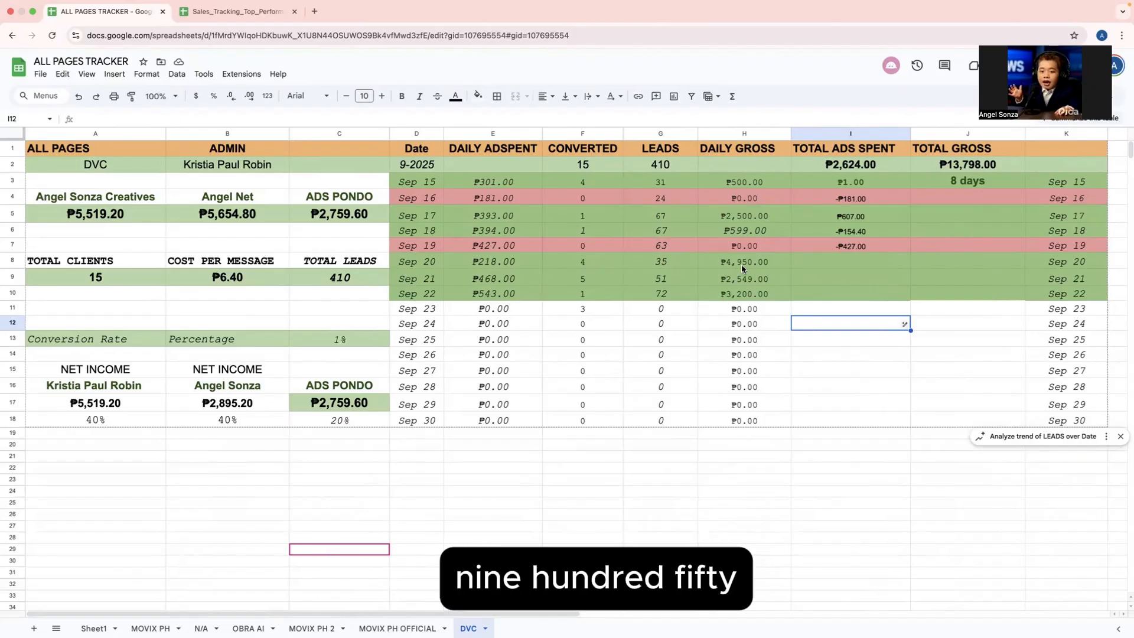
Enter the formula =H8*0.40-218 in cell I8 to compute the Sep 20 net income after ad spend.
{"action": "double_click", "coordinate": [830, 264]}
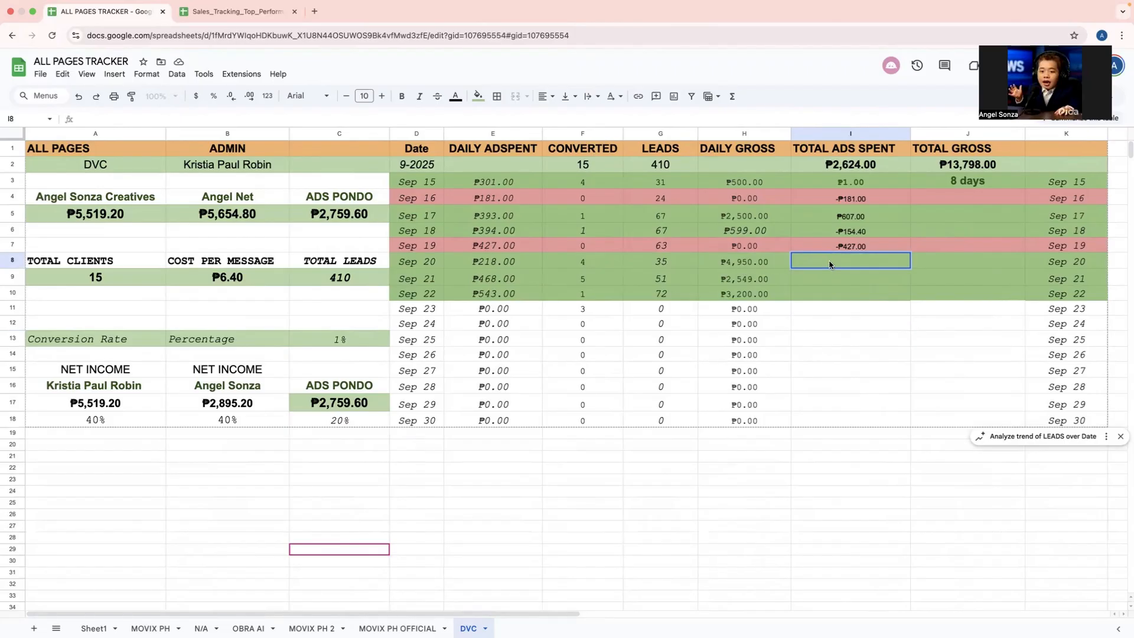
{"action": "type", "text": "="}
{"action": "left_click", "coordinate": [748, 266]}
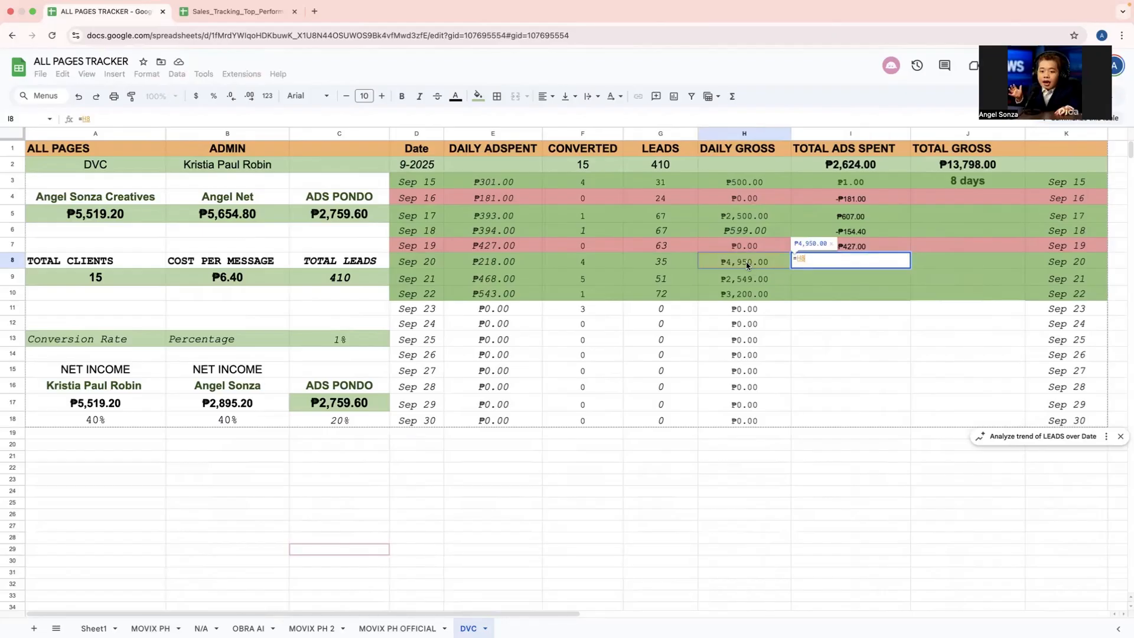
{"action": "type", "text": "*0.4"}
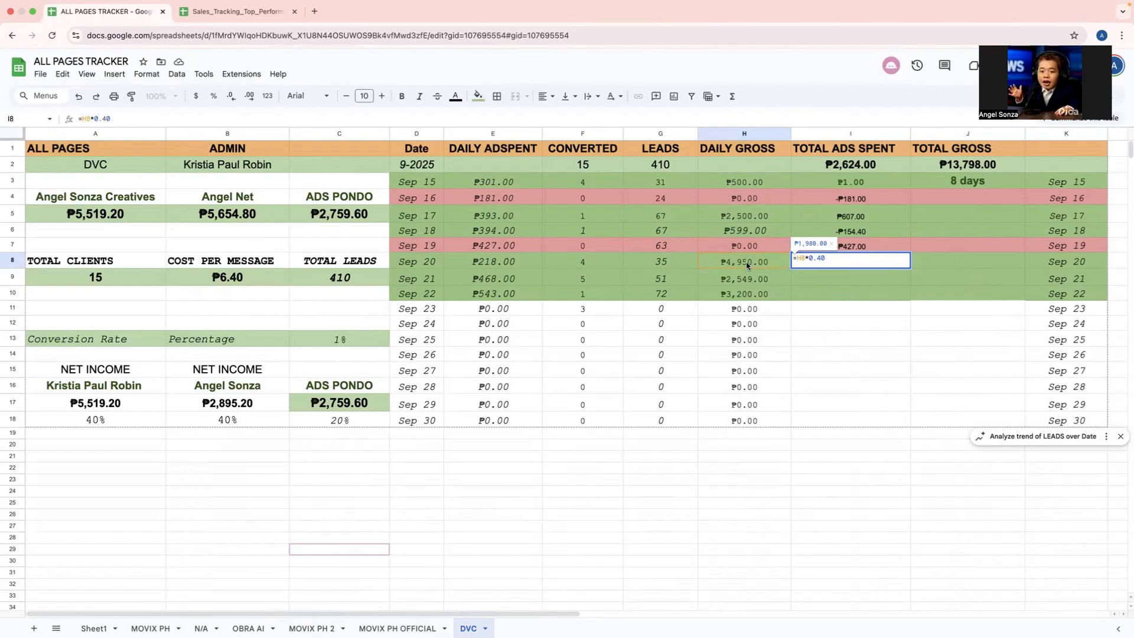
{"action": "type", "text": "-"}
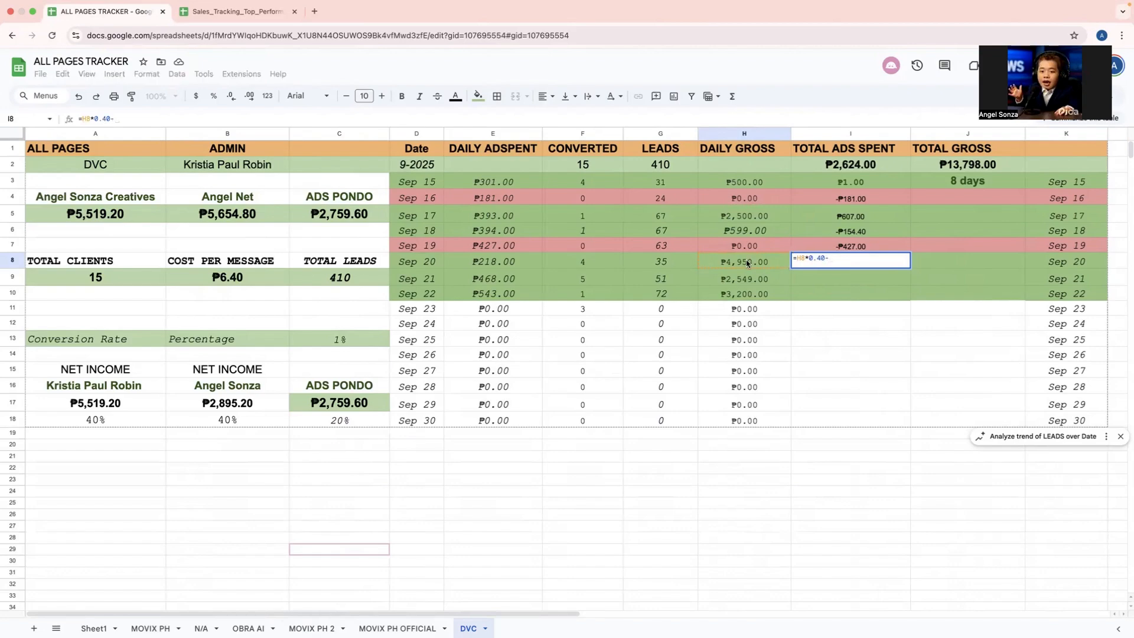
{"action": "type", "text": "218"}
{"action": "key", "text": "Return"}
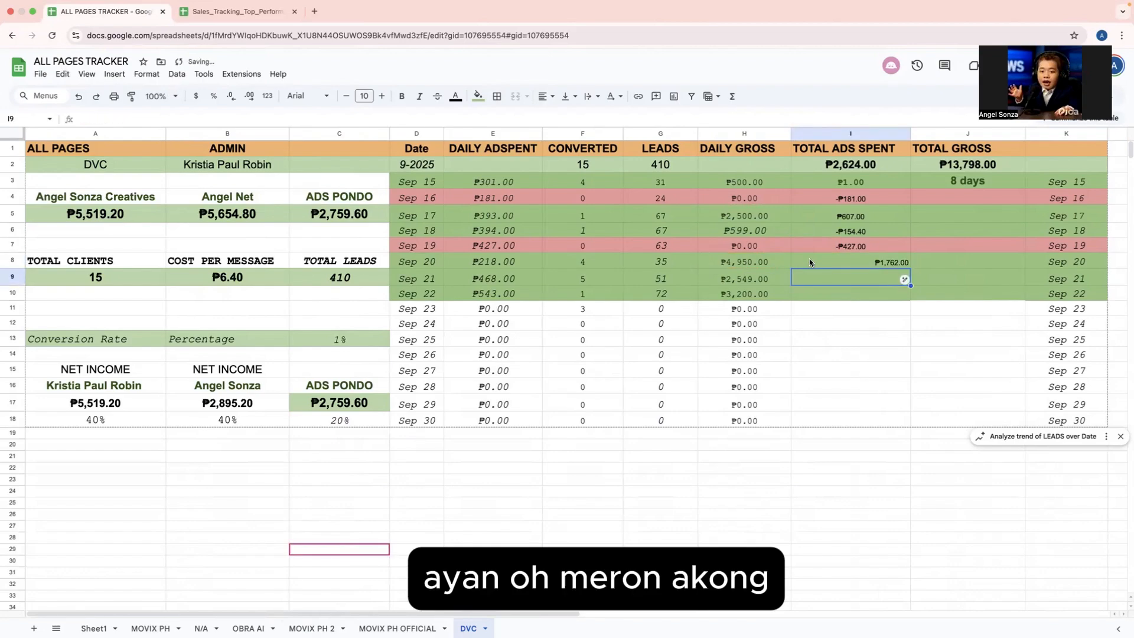
Center the Sep 20 net income value in cell I8 horizontally.
{"action": "left_click", "coordinate": [799, 264]}
{"action": "left_click", "coordinate": [555, 101]}
{"action": "left_click", "coordinate": [563, 118]}
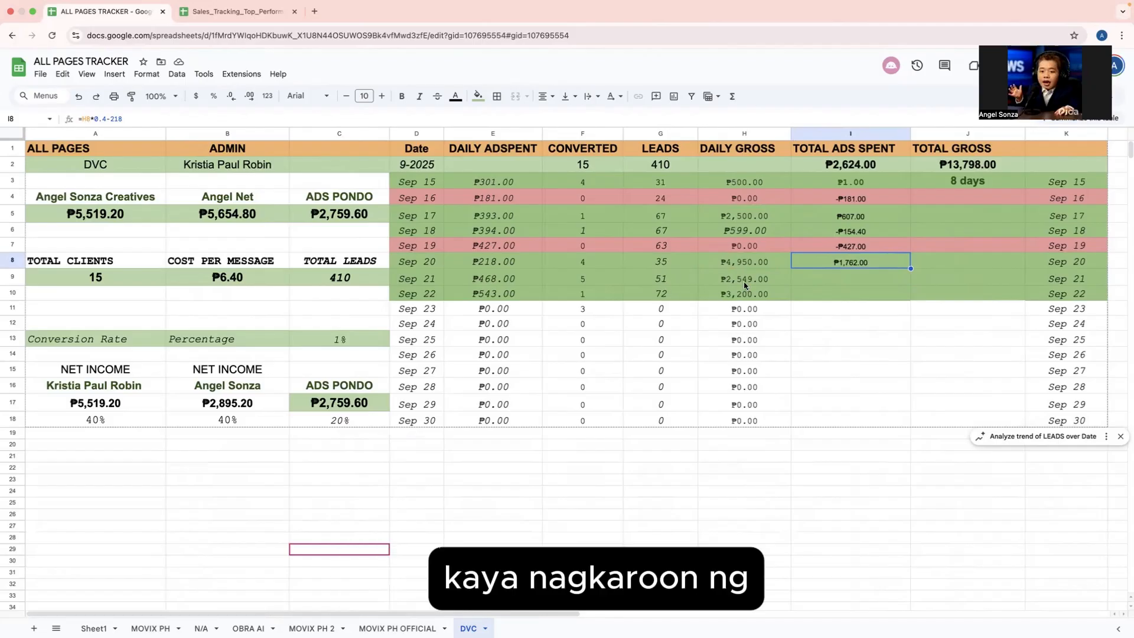
Enter the formula =H9*0.40-468 in cell I9 to compute the Sep 21 net income after ad spend.
{"action": "double_click", "coordinate": [824, 277]}
{"action": "type", "text": "="}
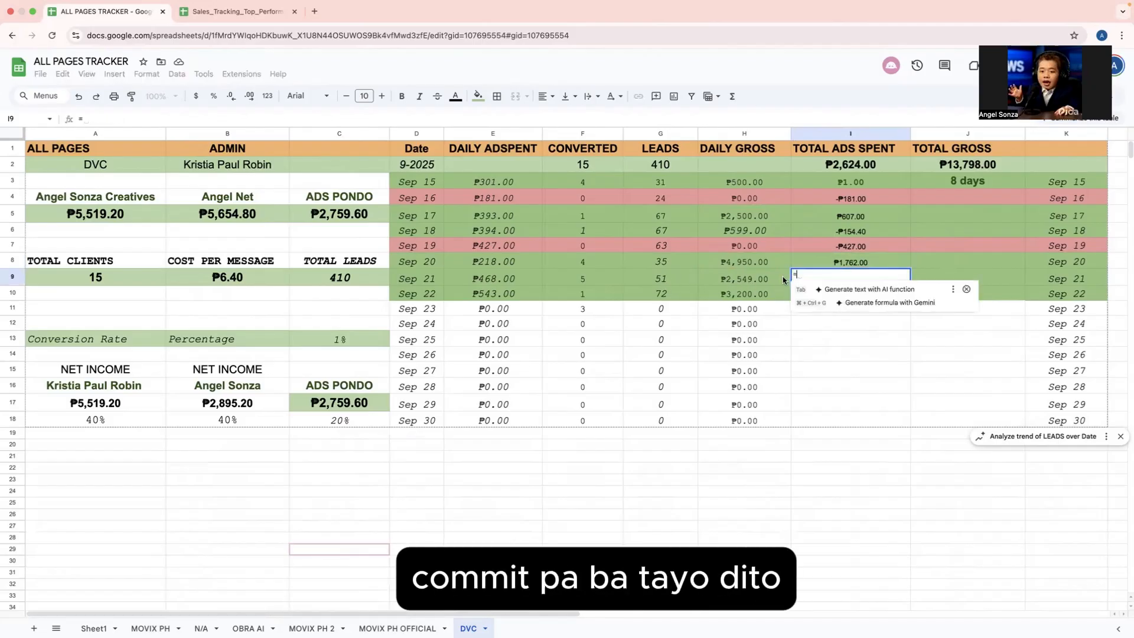
{"action": "left_click", "coordinate": [745, 287]}
{"action": "type", "text": "*"}
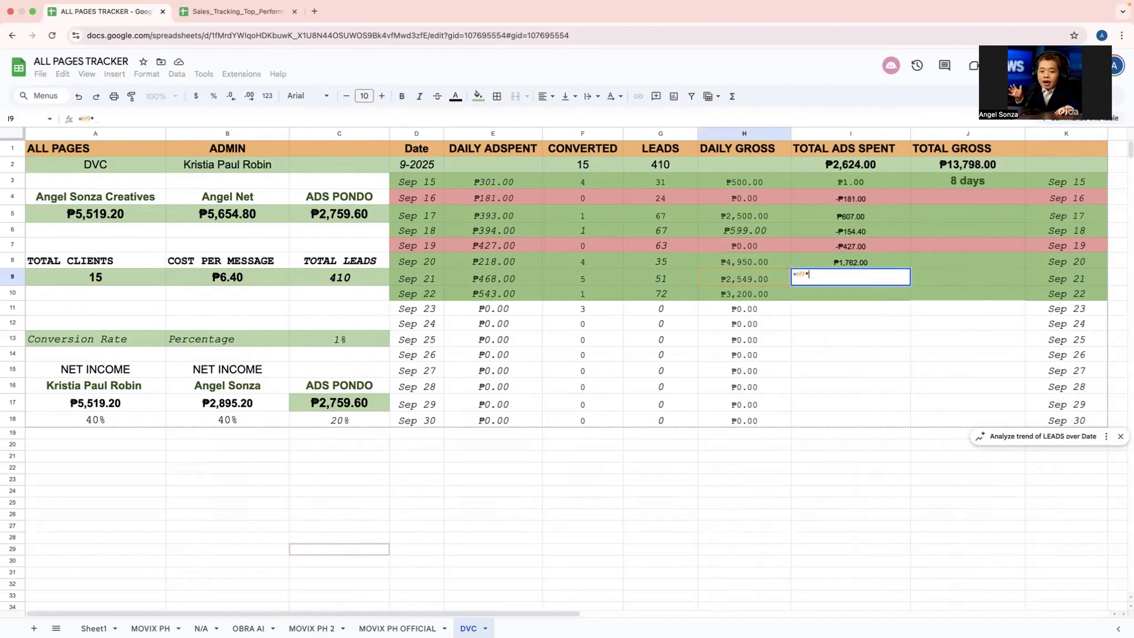
{"action": "type", "text": "0.40"}
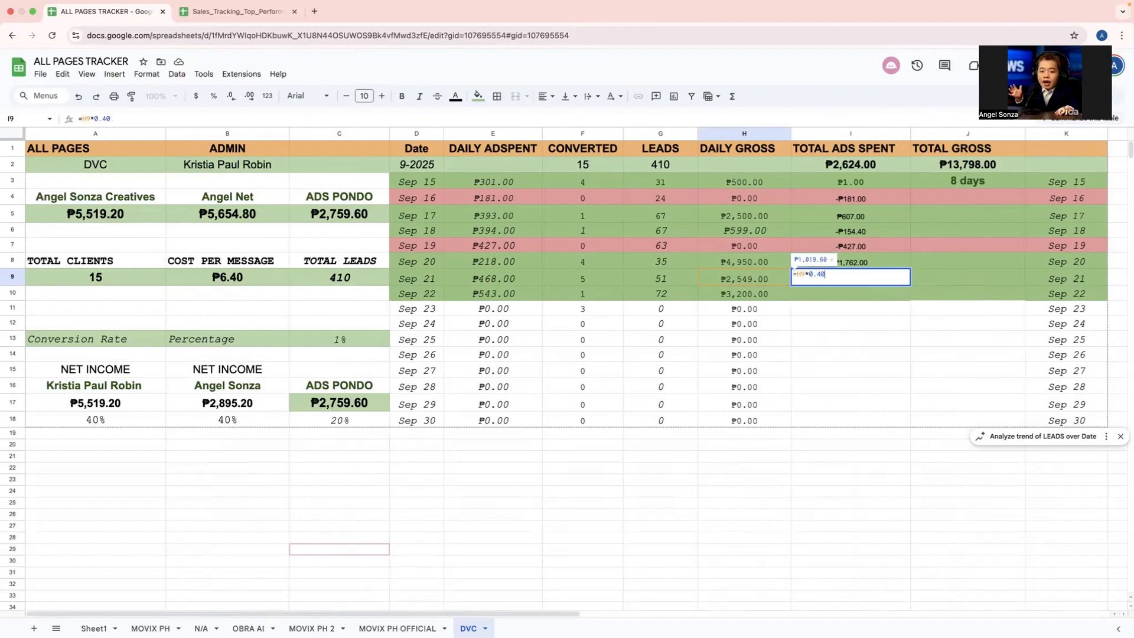
{"action": "type", "text": "-"}
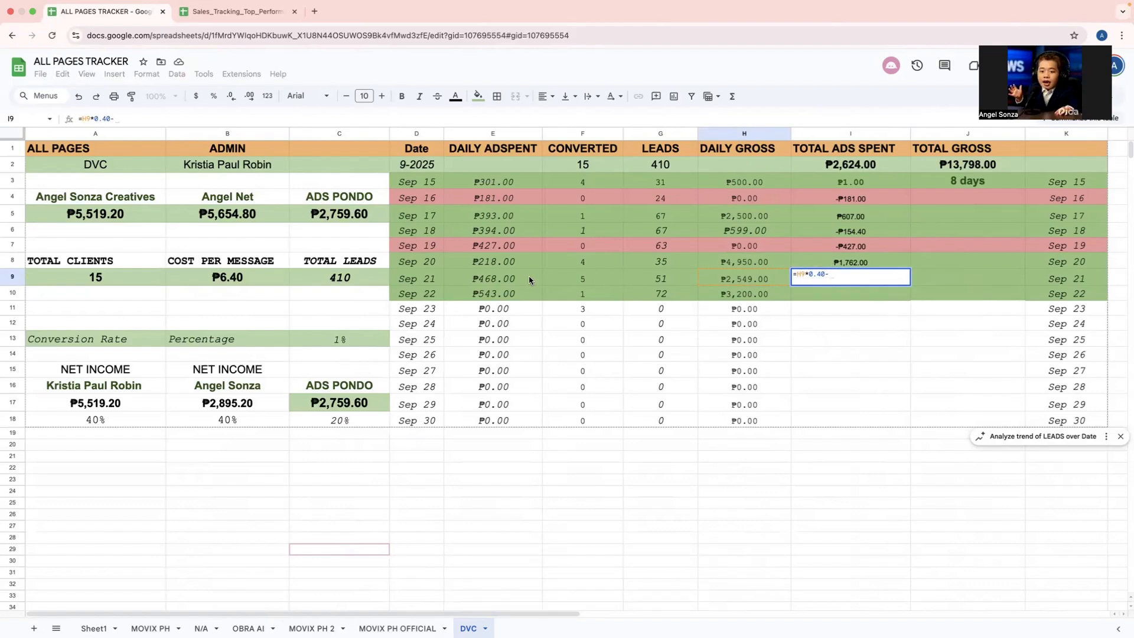
{"action": "type", "text": "468"}
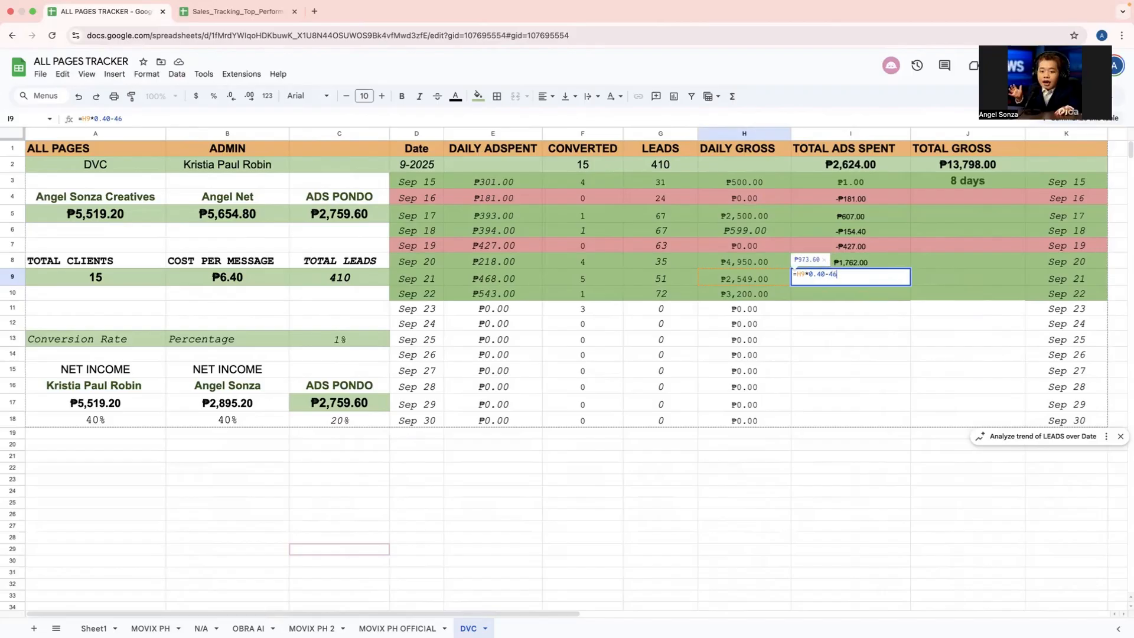
{"action": "left_click", "coordinate": [856, 447]}
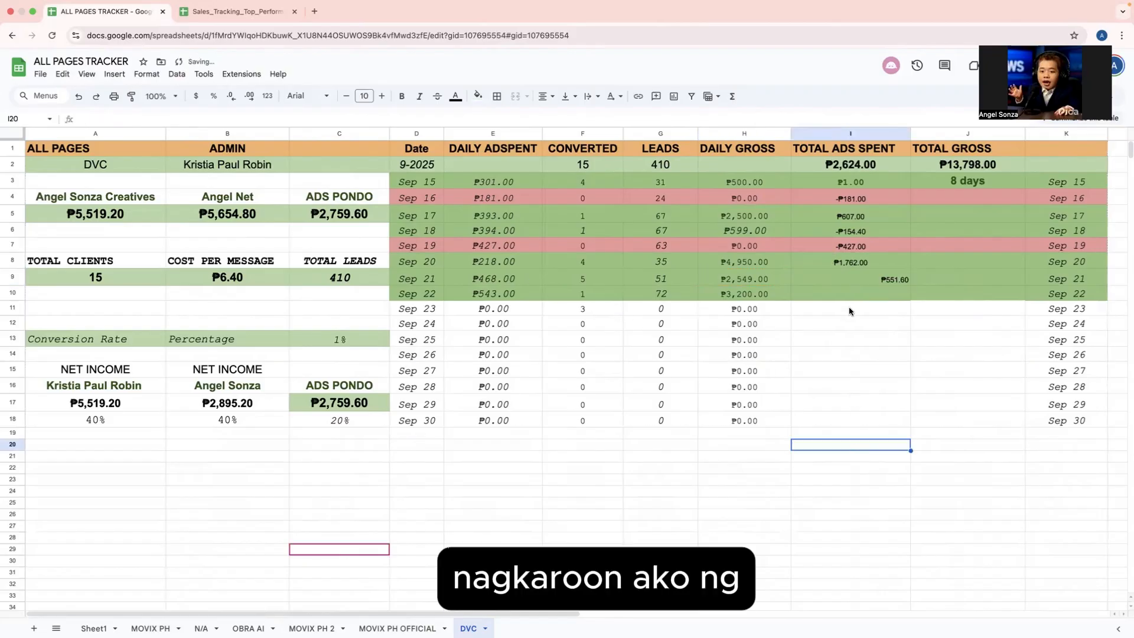
Center the Sep 21 net income value in cell I9 horizontally.
{"action": "left_click", "coordinate": [841, 279]}
{"action": "left_click", "coordinate": [554, 100]}
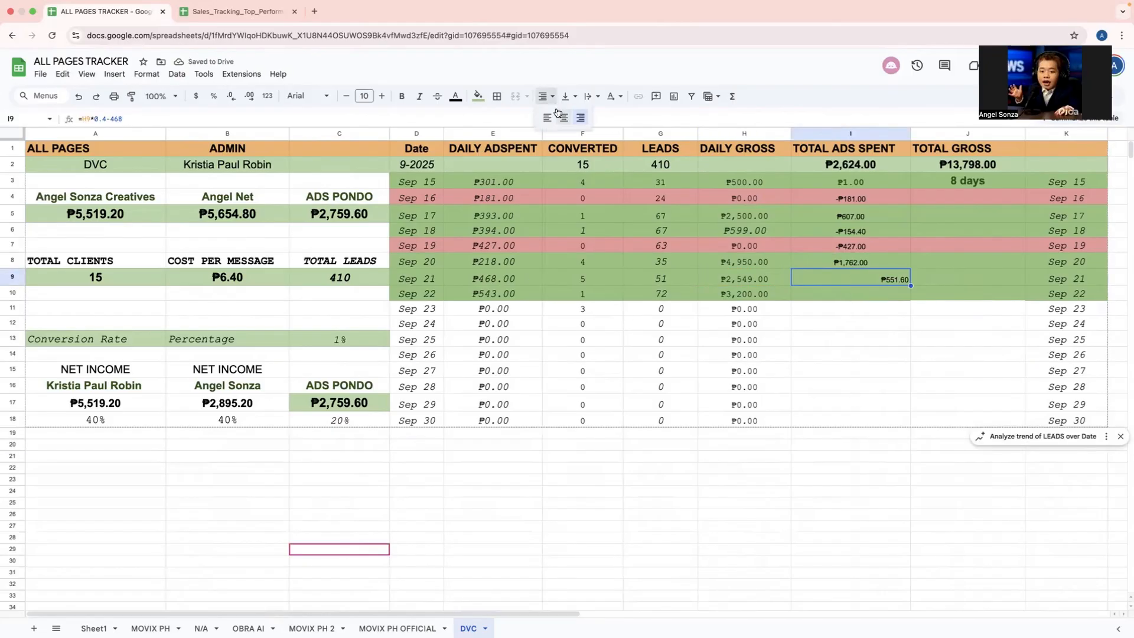
{"action": "left_click", "coordinate": [558, 116]}
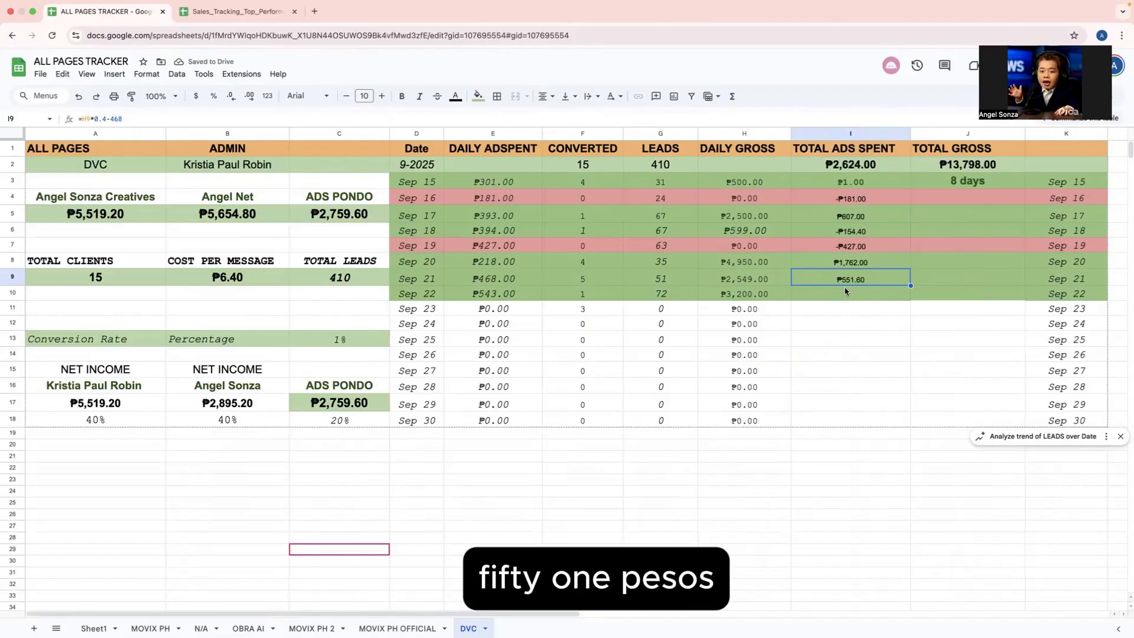
{"action": "left_click", "coordinate": [850, 324]}
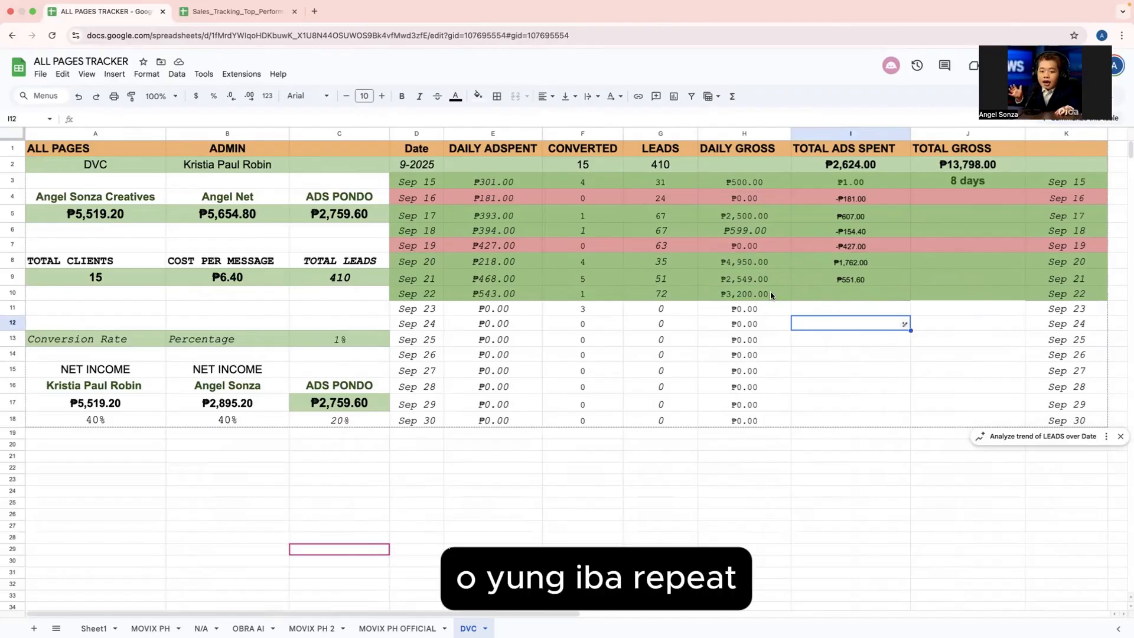
Enter the formula =H10*.40-543 in cell I10 to compute the Sep 22 net income after ad spend.
{"action": "double_click", "coordinate": [818, 294]}
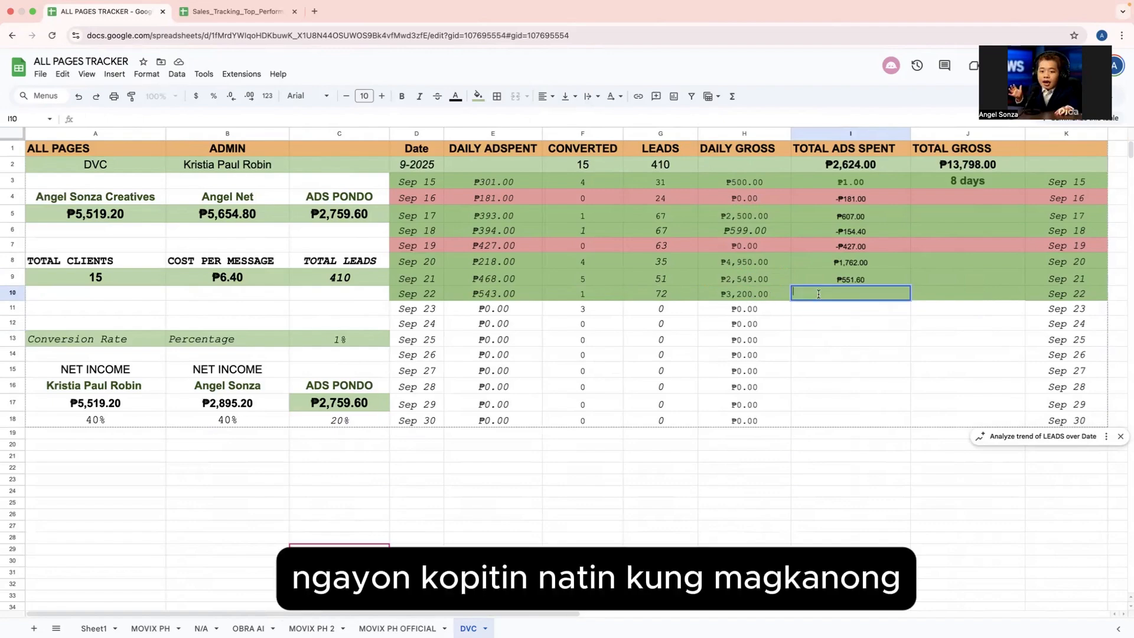
{"action": "type", "text": "="}
{"action": "left_click", "coordinate": [726, 297]}
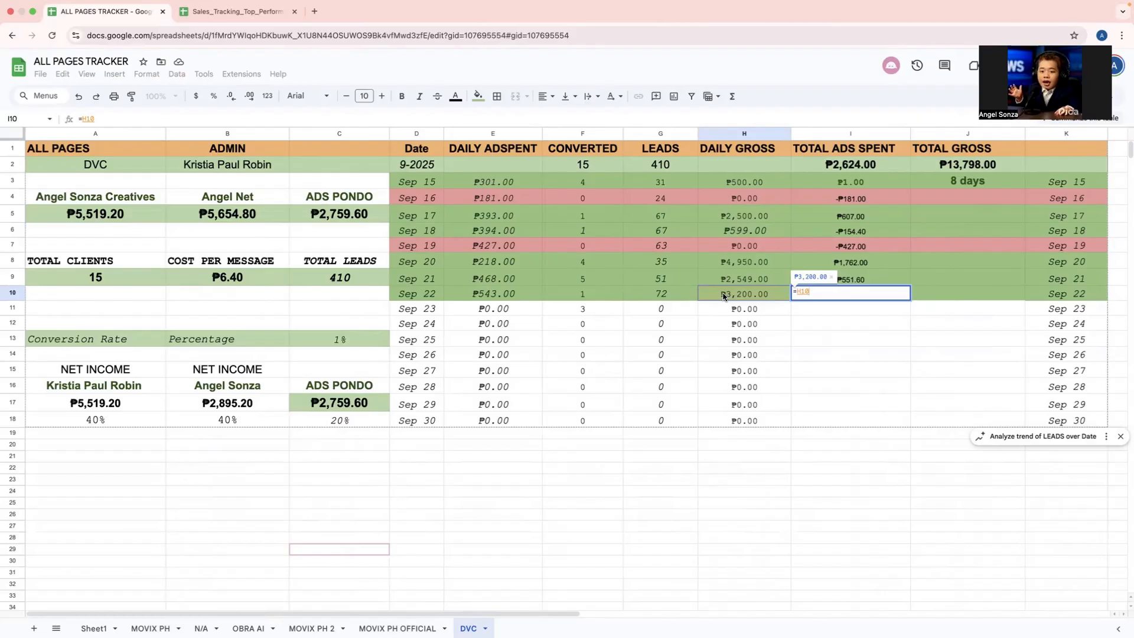
{"action": "type", "text": "*."}
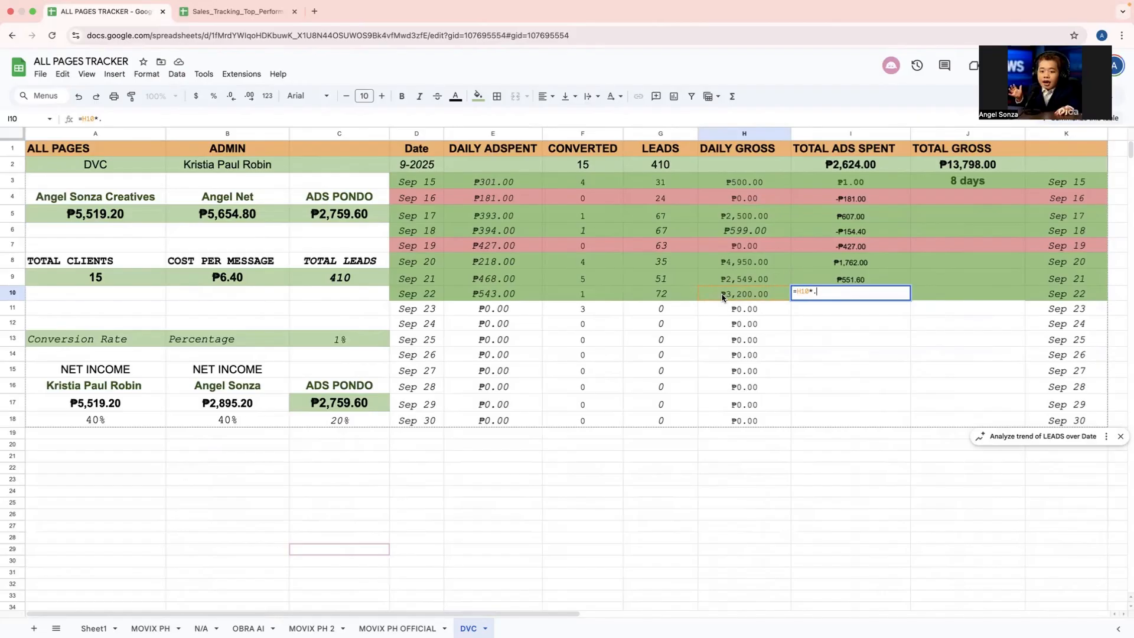
{"action": "type", "text": "40"}
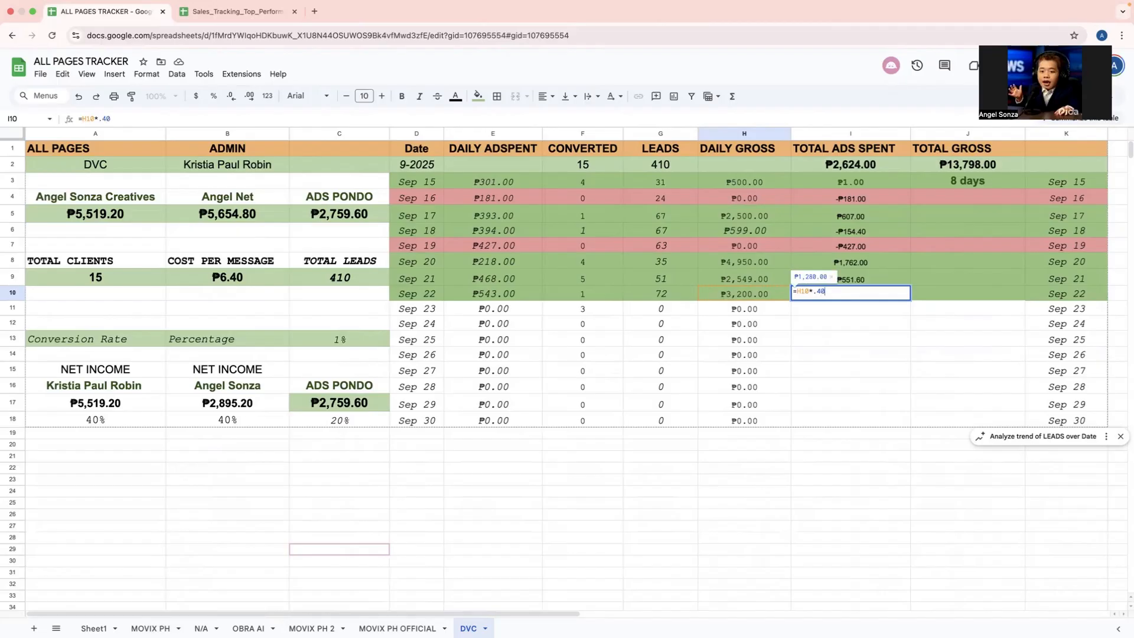
{"action": "type", "text": "-"}
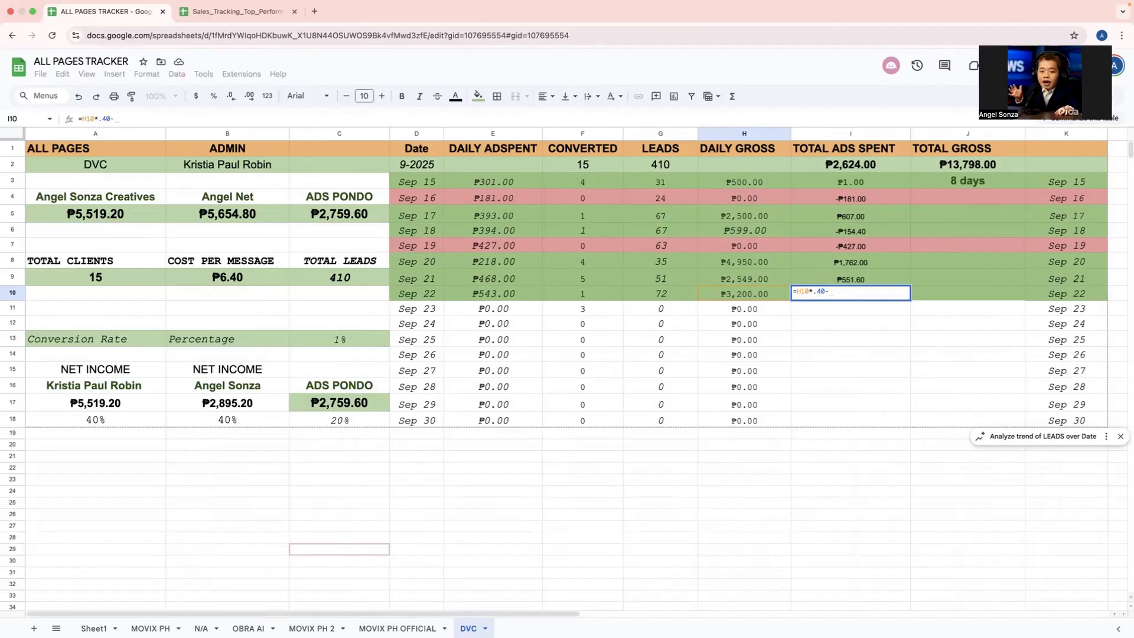
{"action": "type", "text": "E10"}
{"action": "key", "text": "Return"}
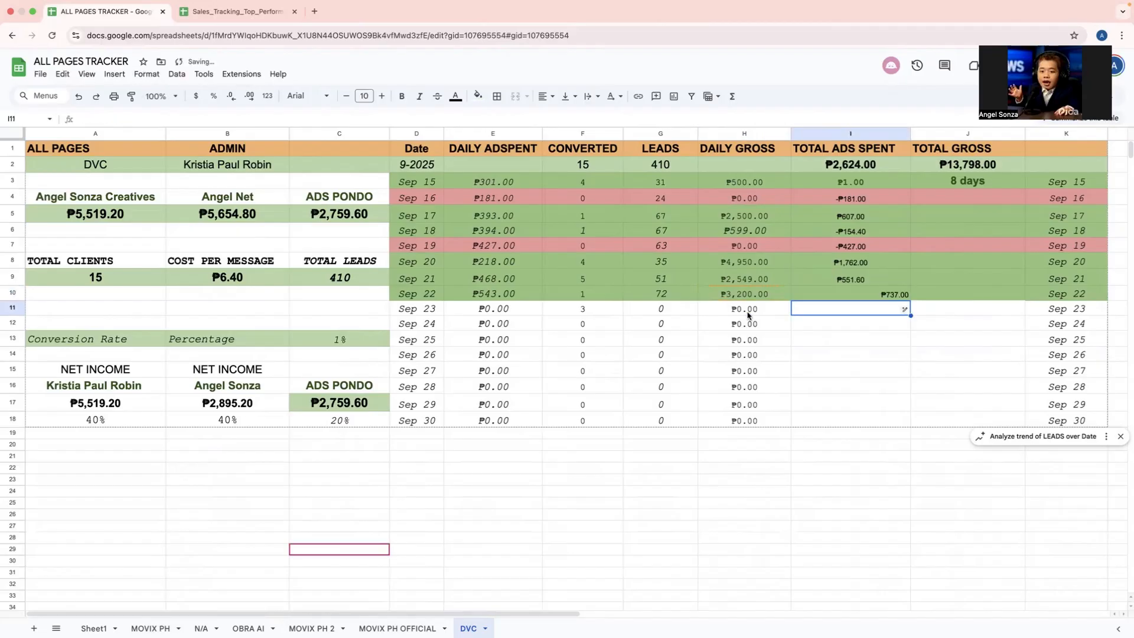
Center the Sep 22 net income value in cell I10 horizontally.
{"action": "left_click", "coordinate": [812, 298]}
{"action": "left_click", "coordinate": [544, 96]}
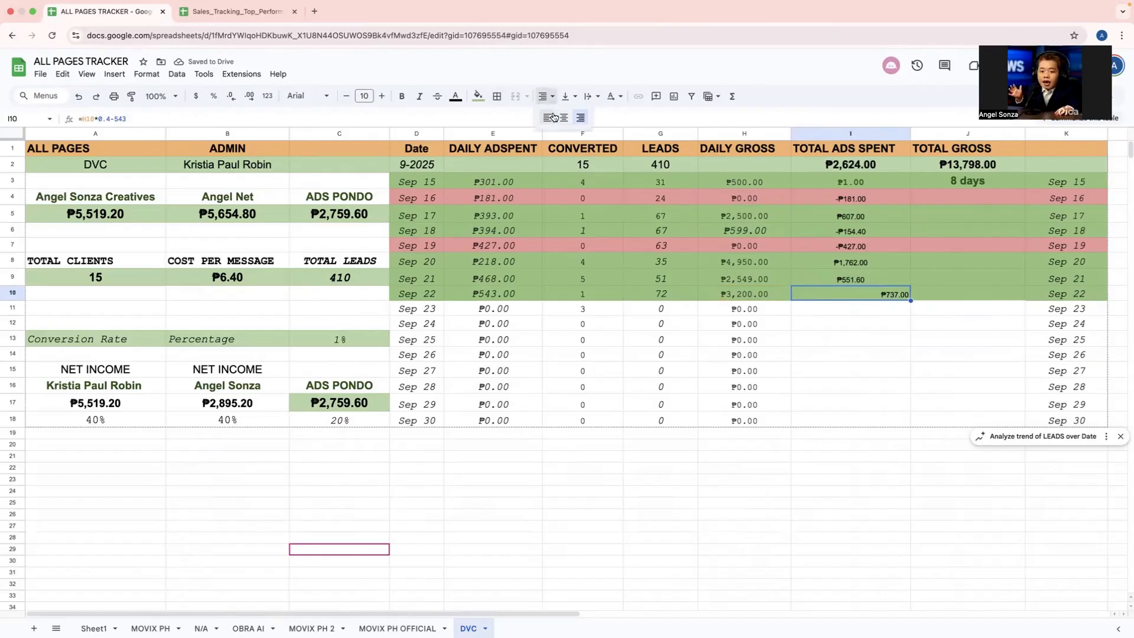
{"action": "left_click", "coordinate": [554, 117]}
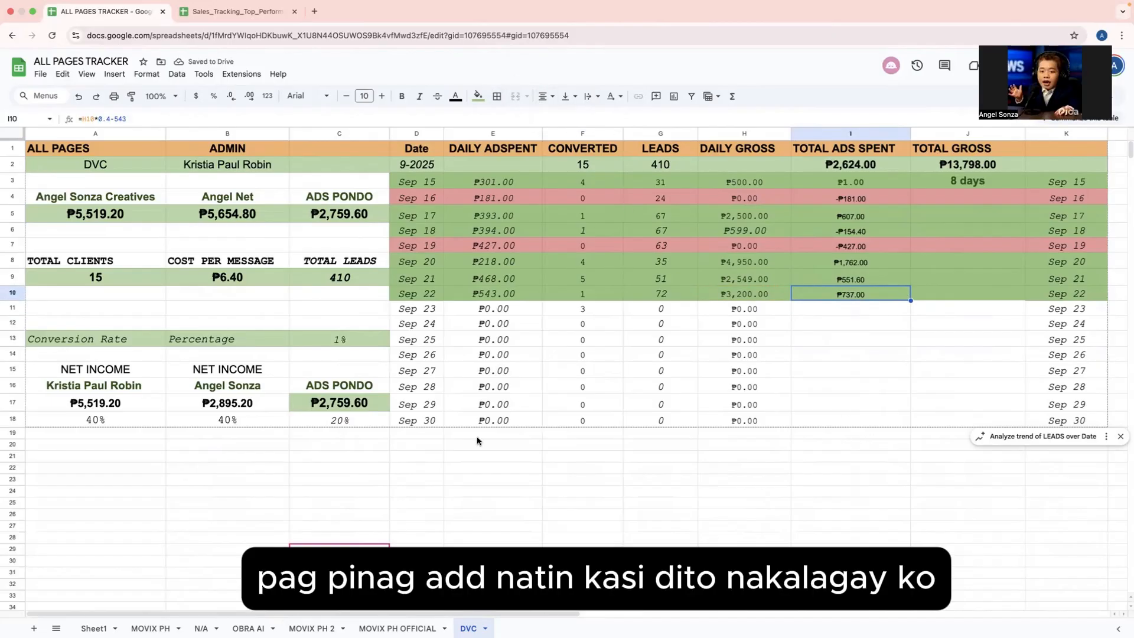
Enter =I3+I4+I5+I6+I7+I8+I9+I10 in cell B19 to total the daily net incomes from Sep 15 to Sep 22.
{"action": "left_click", "coordinate": [227, 435]}
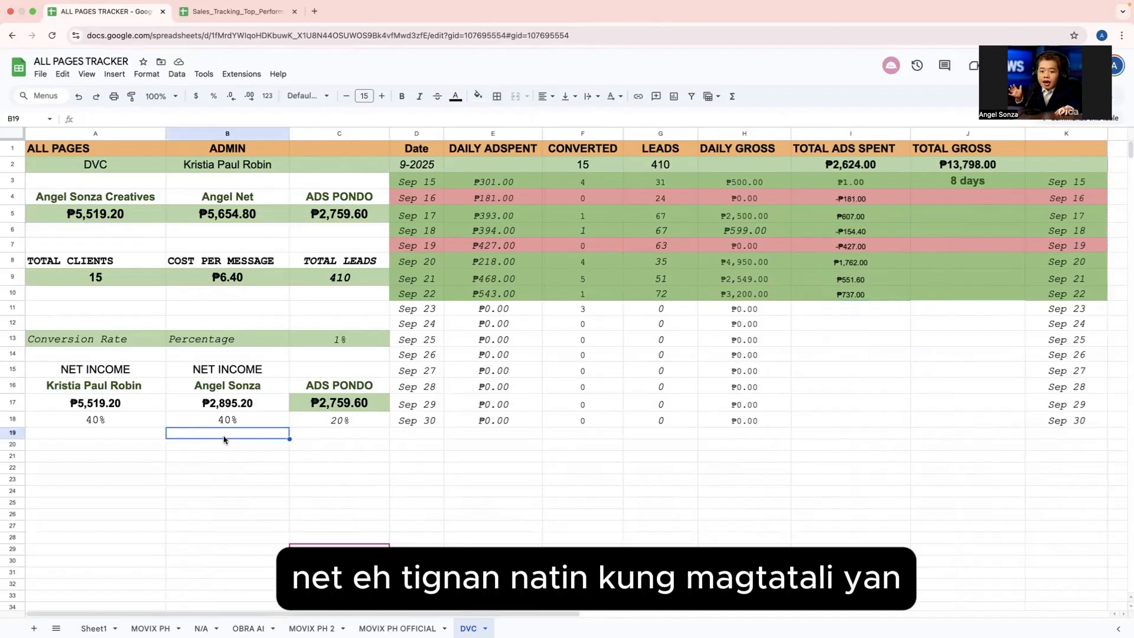
{"action": "type", "text": "="}
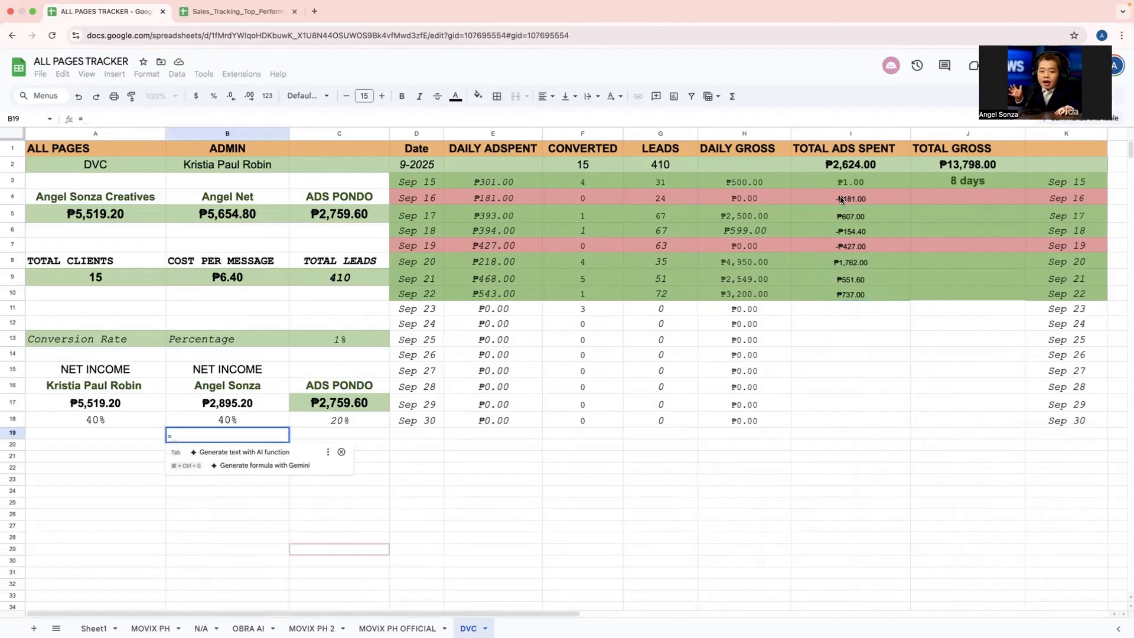
{"action": "left_click", "coordinate": [857, 183]}
{"action": "type", "text": "+"}
{"action": "left_click", "coordinate": [851, 198]}
{"action": "type", "text": "+"}
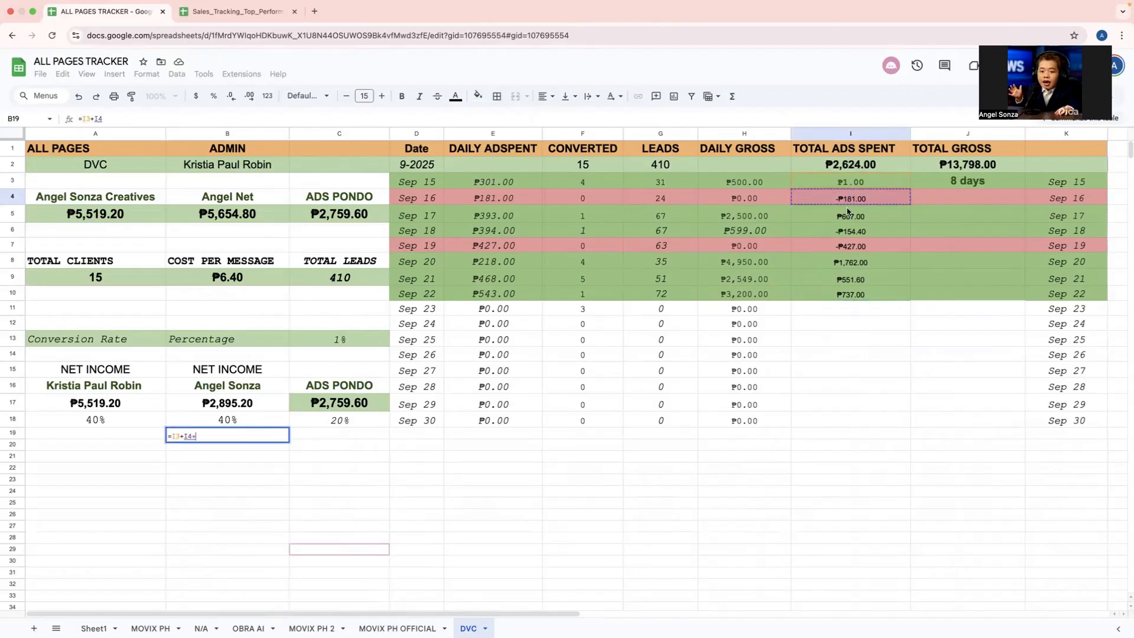
{"action": "left_click", "coordinate": [851, 216]}
{"action": "type", "text": "+"}
{"action": "left_click", "coordinate": [850, 230]}
{"action": "type", "text": "+"}
{"action": "left_click", "coordinate": [850, 247]}
{"action": "type", "text": "+"}
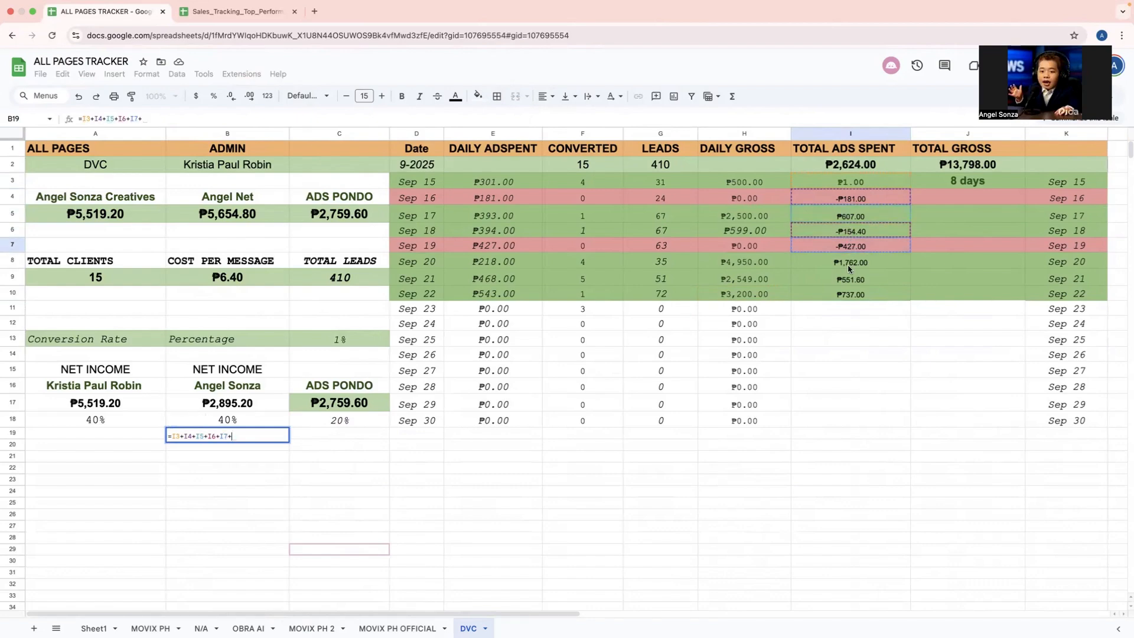
{"action": "left_click", "coordinate": [851, 262]}
{"action": "type", "text": "+"}
{"action": "left_click", "coordinate": [851, 279]}
{"action": "type", "text": "+"}
{"action": "left_click", "coordinate": [853, 295]}
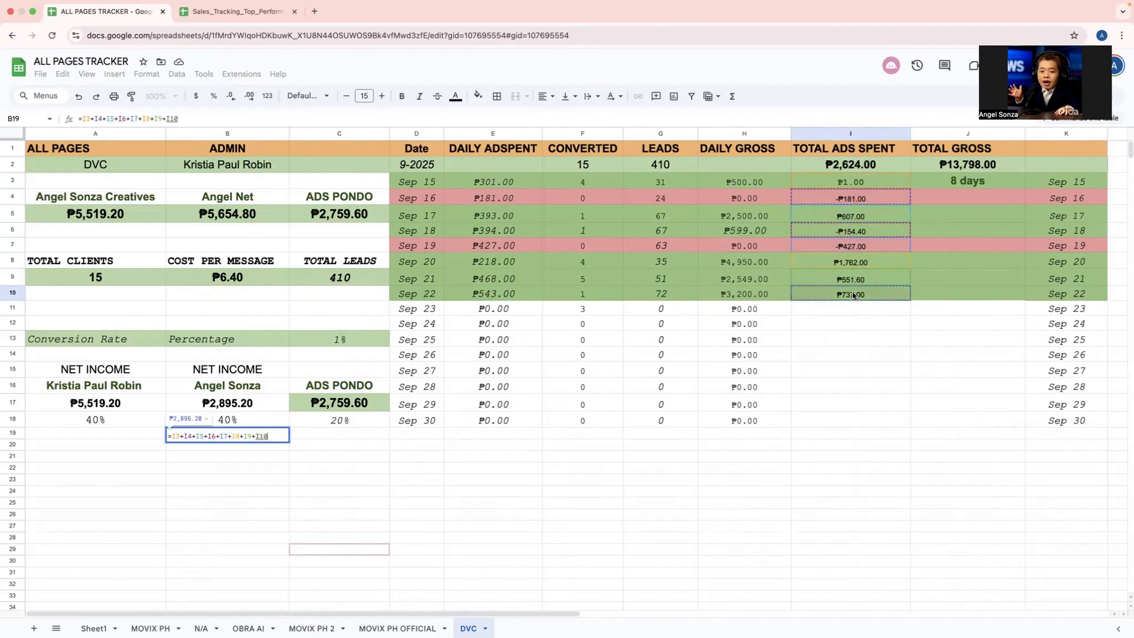
{"action": "key", "text": "Return"}
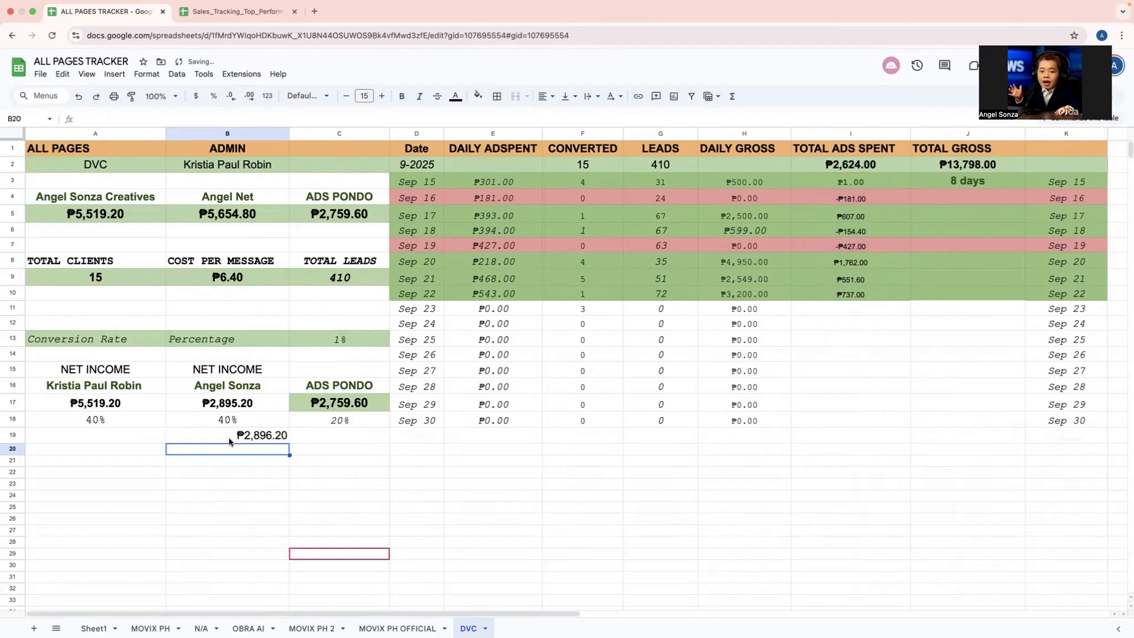
Center the summed net income value in cell B19 horizontally.
{"action": "left_click", "coordinate": [248, 435]}
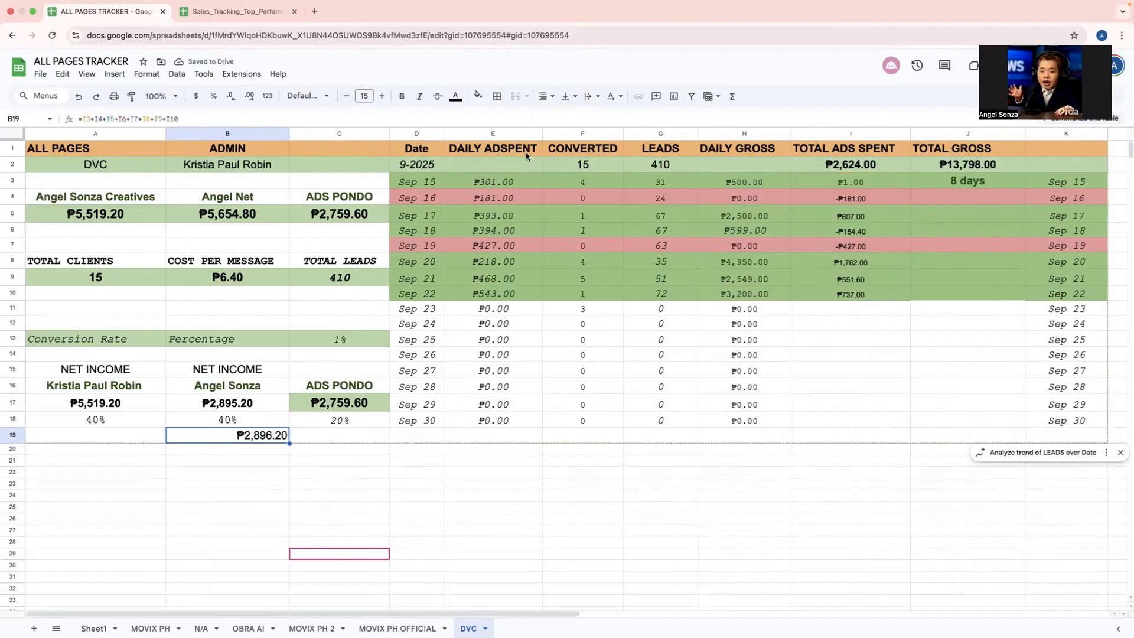
{"action": "left_click", "coordinate": [544, 96]}
{"action": "left_click", "coordinate": [553, 118]}
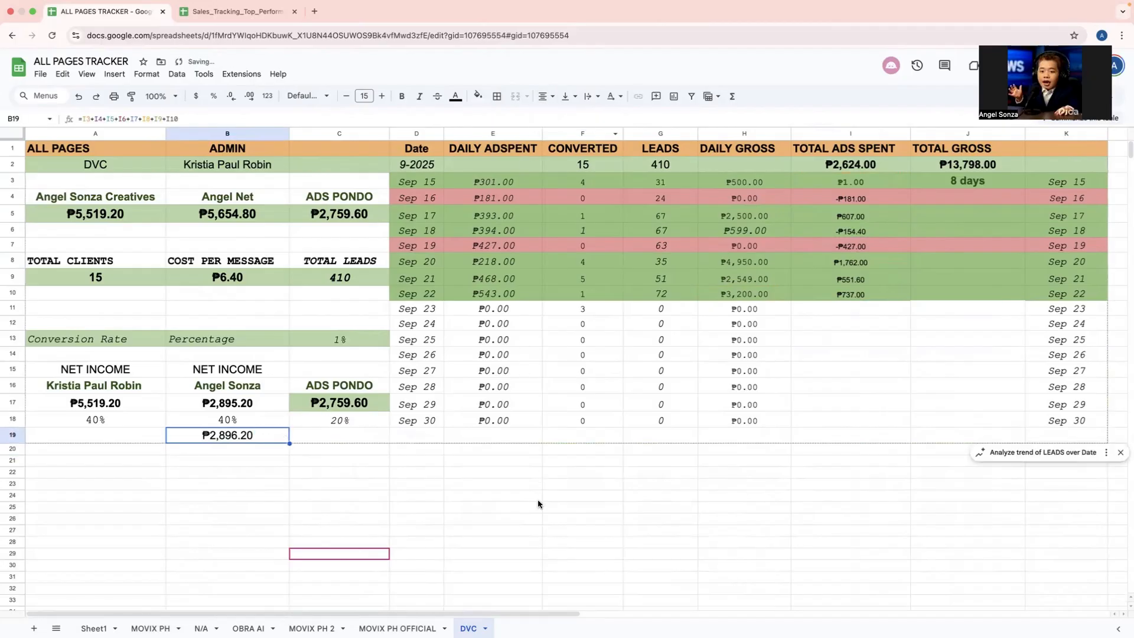
{"action": "left_click", "coordinate": [537, 498]}
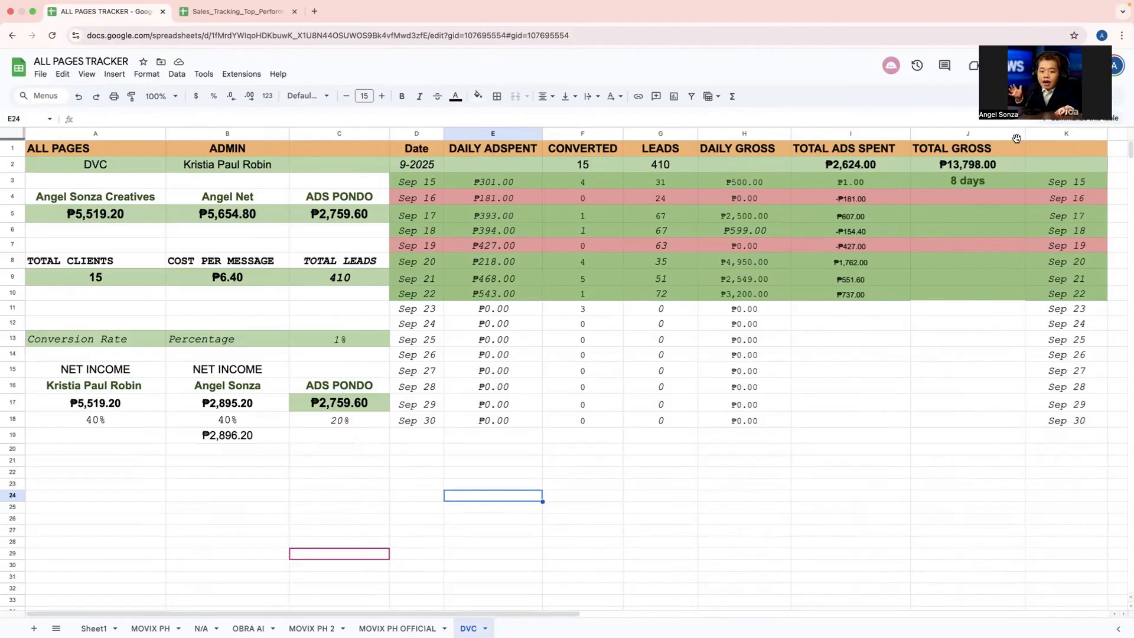
Enter the formula =J2-I2 in cell K1 to subtract the total ads spent from the total gross.
{"action": "double_click", "coordinate": [1038, 147]}
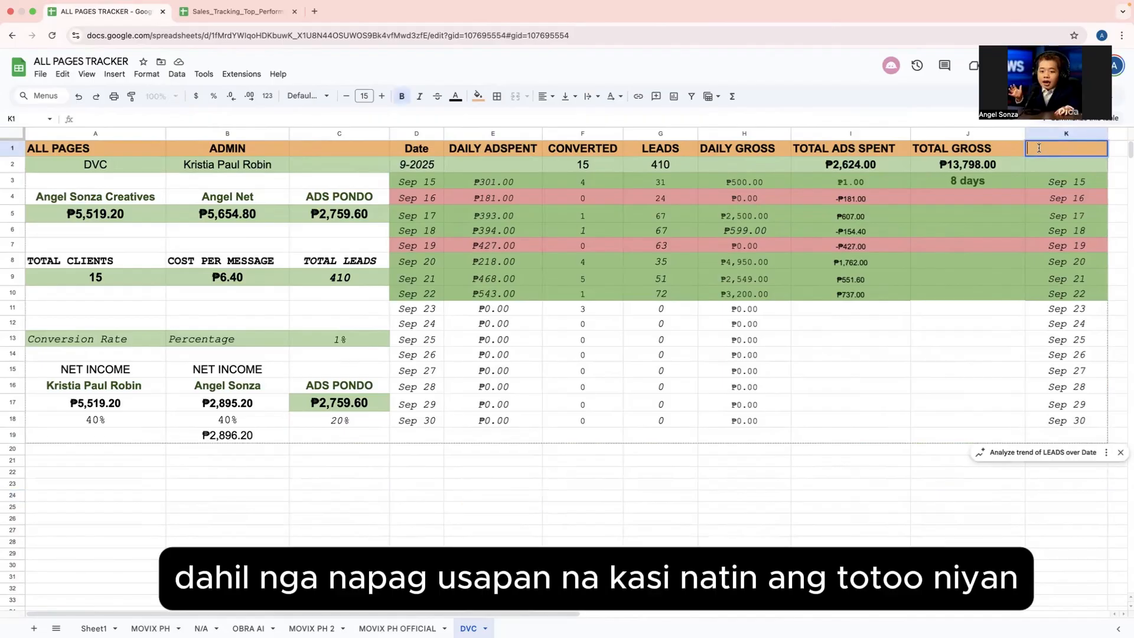
{"action": "type", "text": "="}
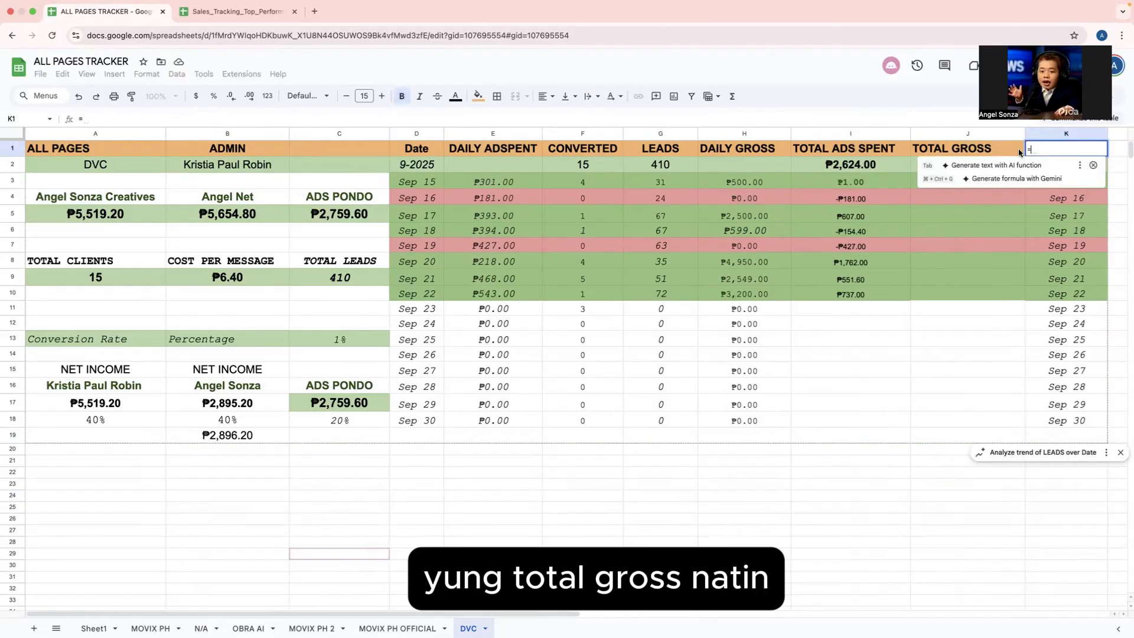
{"action": "left_click", "coordinate": [914, 164]}
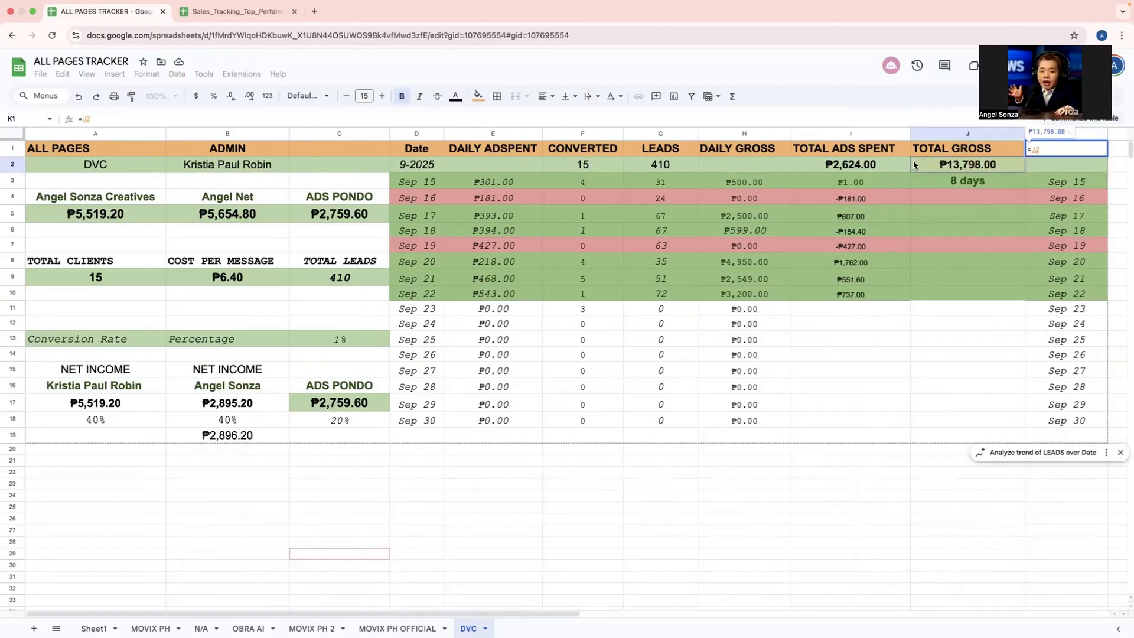
{"action": "type", "text": "-"}
{"action": "left_click", "coordinate": [851, 164]}
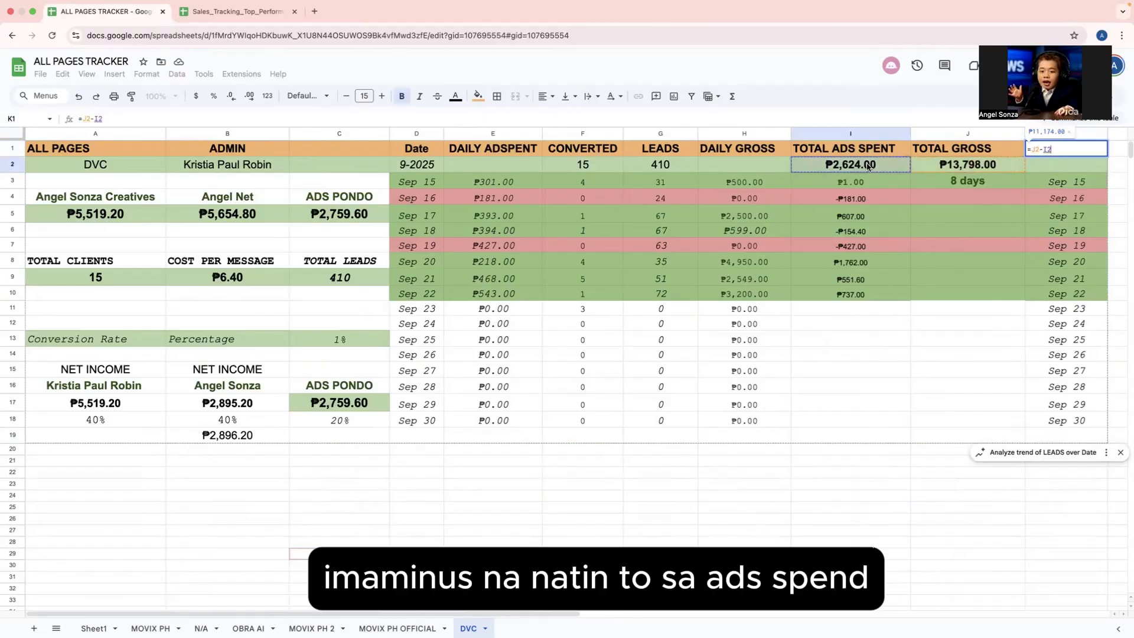
{"action": "key", "text": "Return"}
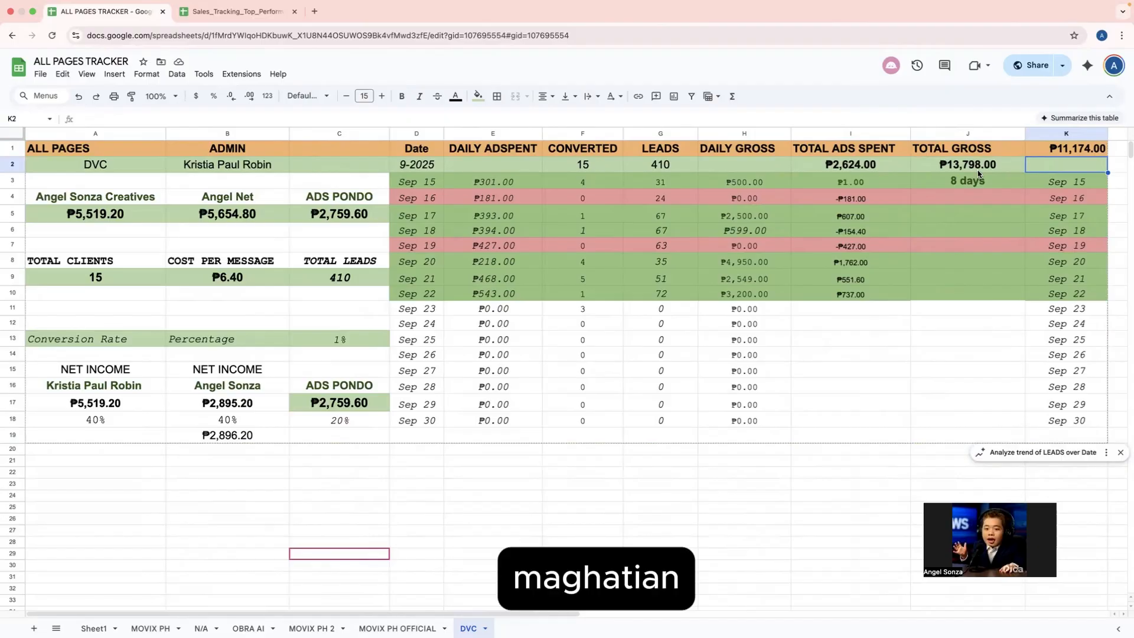
{"action": "left_click", "coordinate": [1034, 151]}
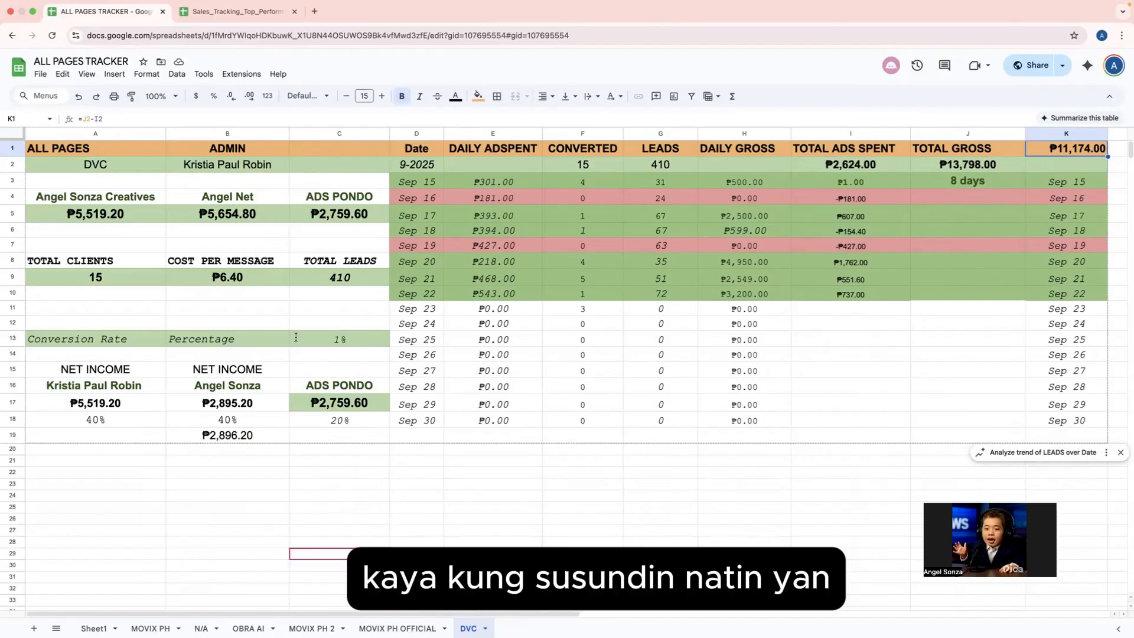
Enter the formula =K1*0.4 in cell A21 to compute a 40% share of the gross after ad spend.
{"action": "left_click", "coordinate": [116, 463]}
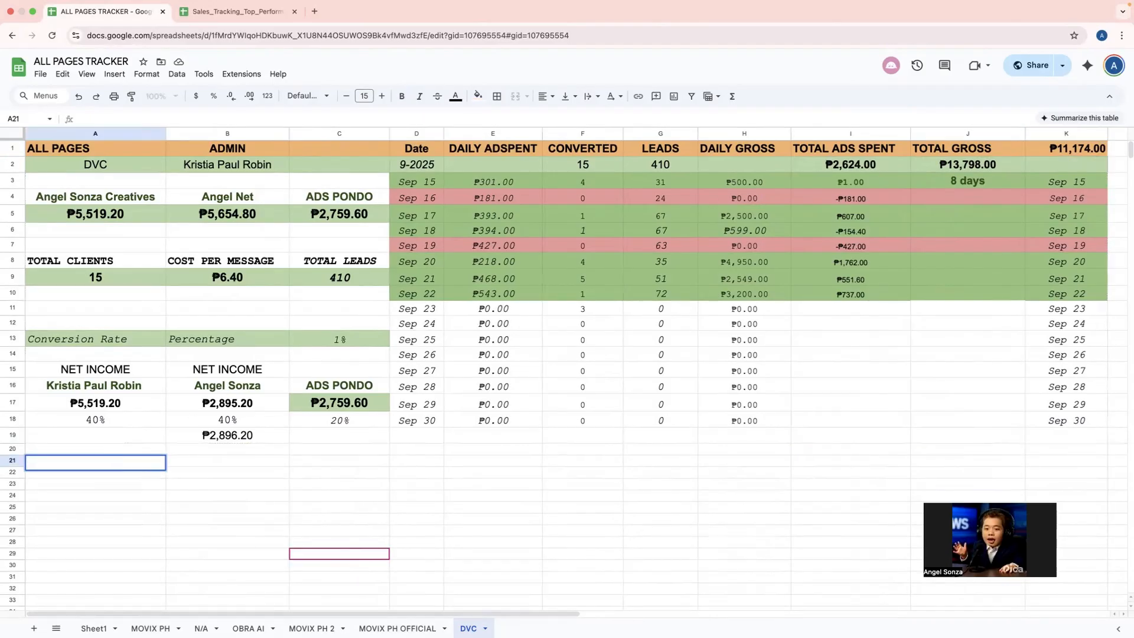
{"action": "type", "text": "="}
{"action": "left_click", "coordinate": [1078, 149]}
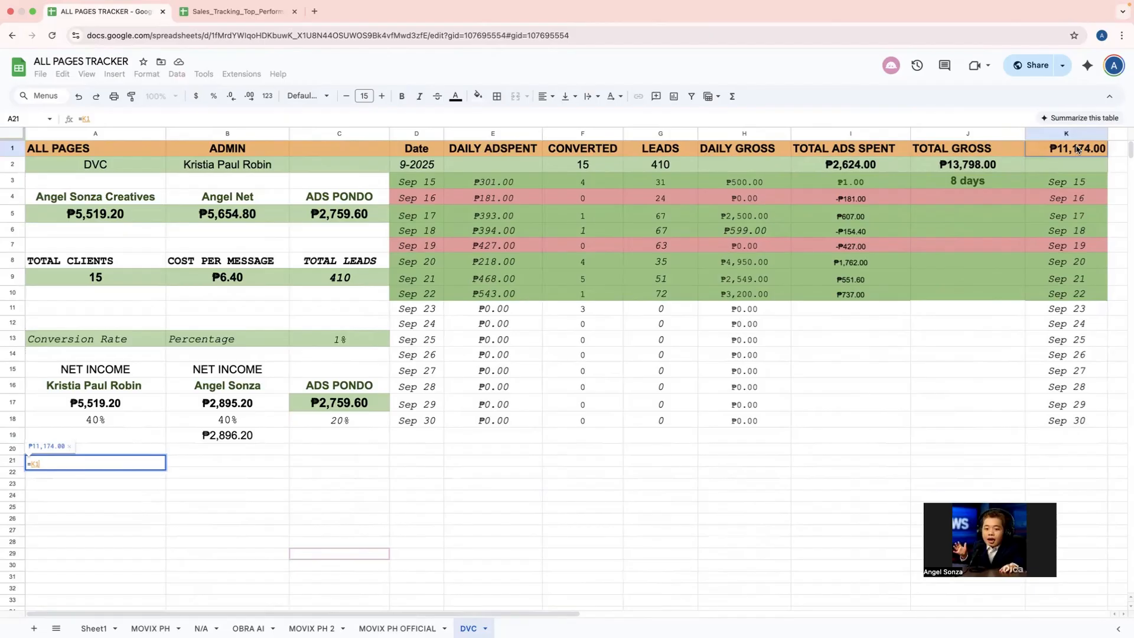
{"action": "type", "text": "0"}
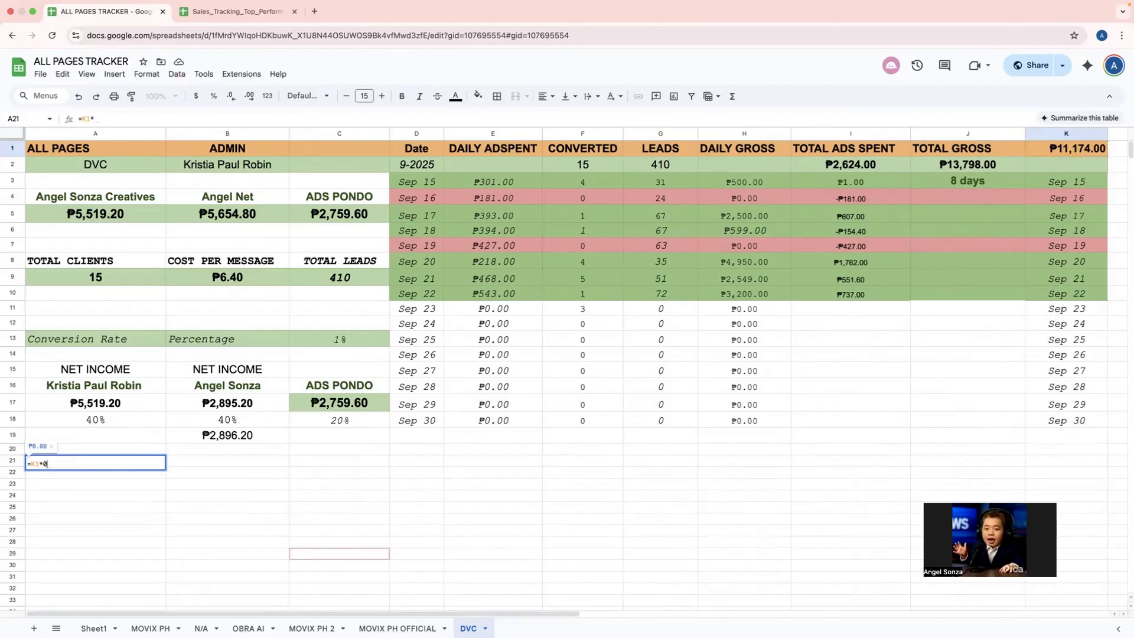
{"action": "type", "text": ".4"}
{"action": "key", "text": "Return"}
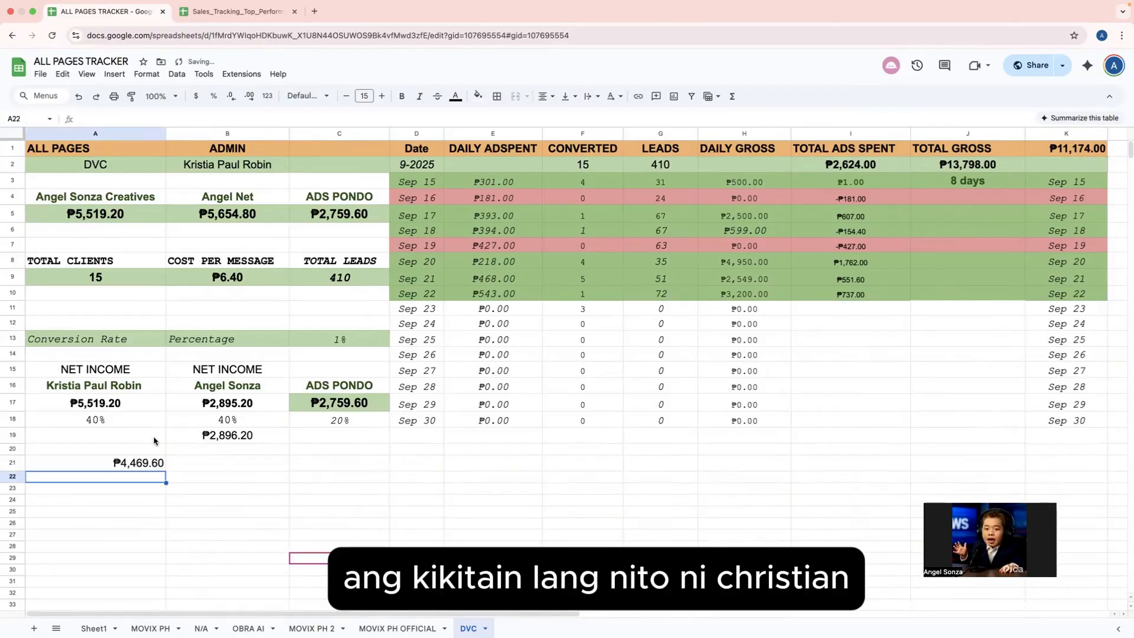
Center the 40% share value in cell A21 horizontally.
{"action": "left_click", "coordinate": [98, 464]}
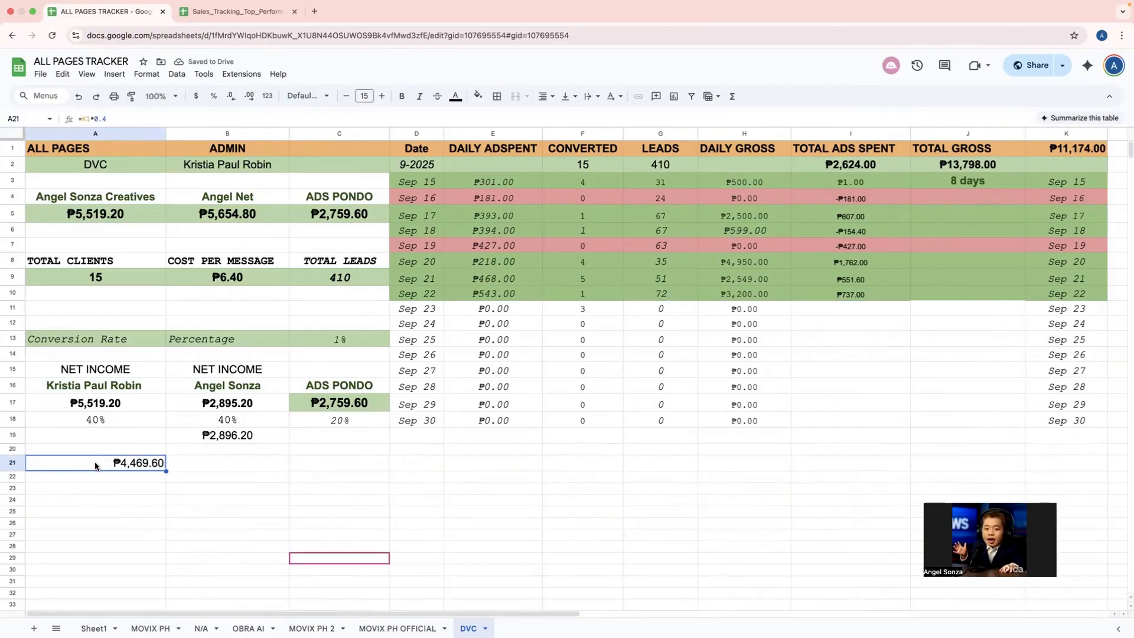
{"action": "left_click", "coordinate": [544, 96]}
{"action": "left_click", "coordinate": [558, 122]}
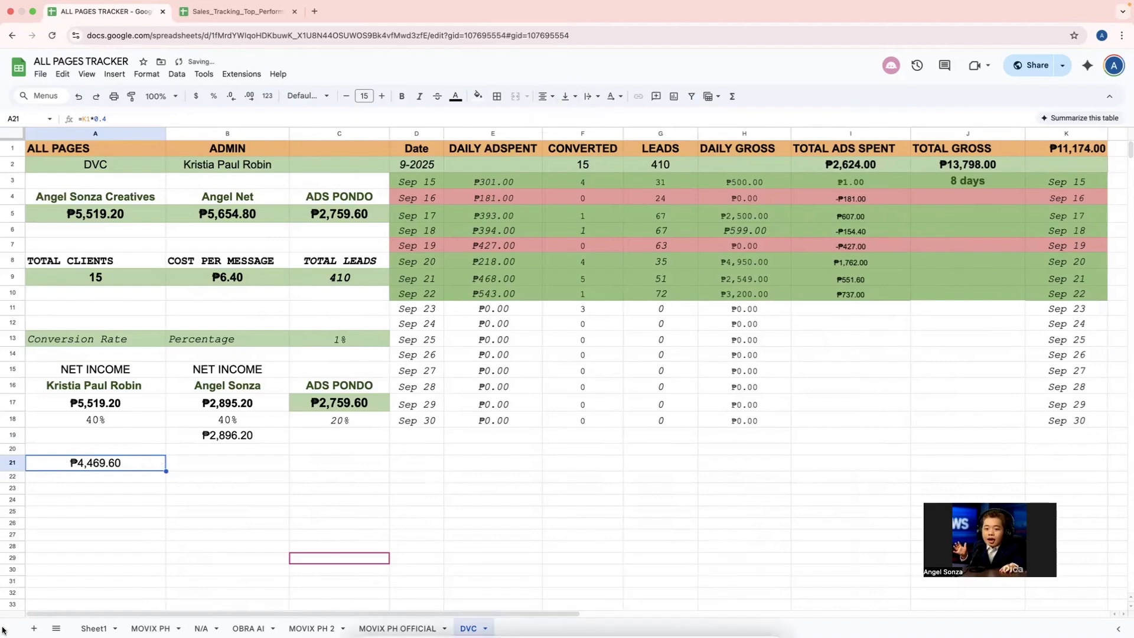
Copy the 40% share formula from cell A21 into cell B21.
{"action": "left_click", "coordinate": [214, 464]}
{"action": "double_click", "coordinate": [214, 465]}
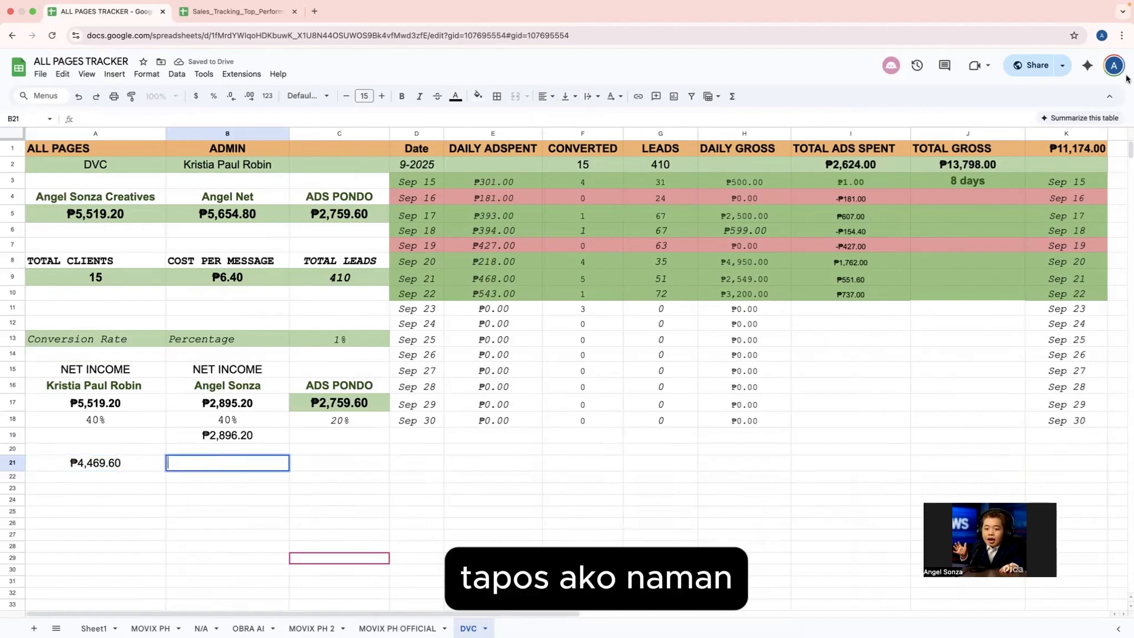
{"action": "left_click", "coordinate": [146, 466]}
{"action": "key", "text": "ctrl+c"}
{"action": "left_click", "coordinate": [253, 466]}
{"action": "key", "text": "ctrl+v"}
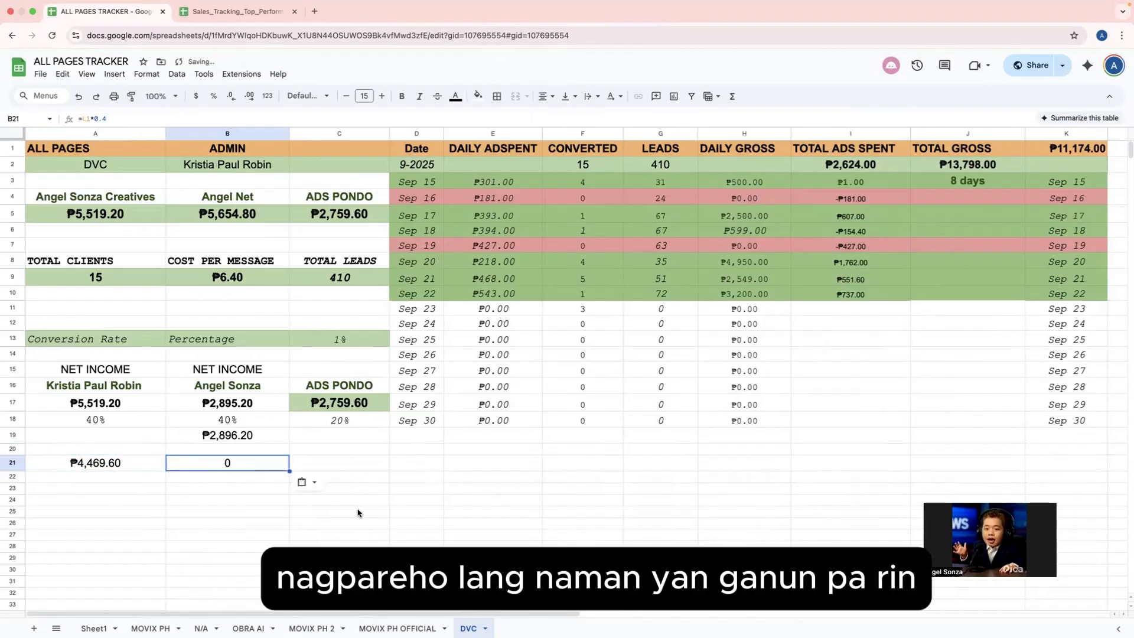
Replace the formula in cell B21 with =K1*0.40 to compute a 40% share of the gross after ad spend.
{"action": "left_click", "coordinate": [1066, 149]}
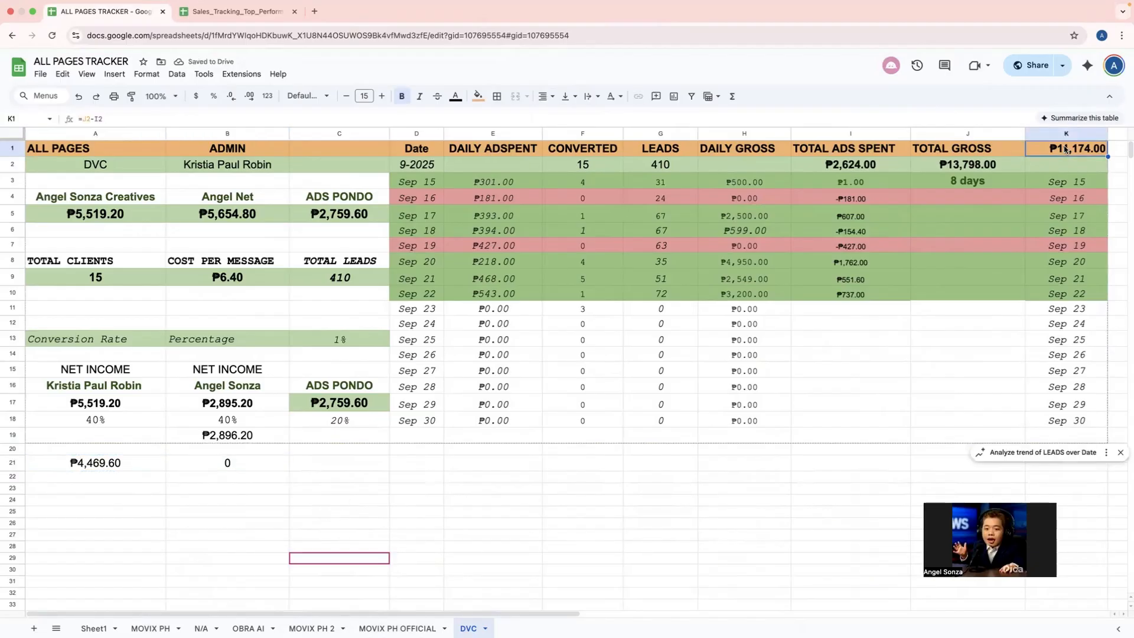
{"action": "left_click", "coordinate": [215, 462]}
{"action": "double_click", "coordinate": [224, 461]}
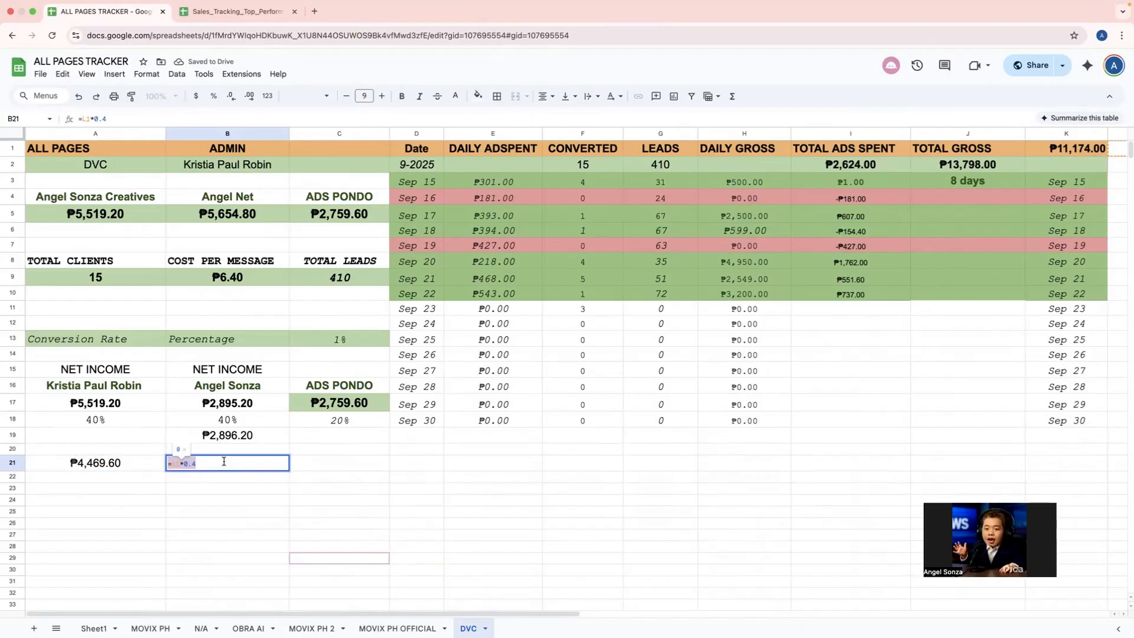
{"action": "type", "text": "="}
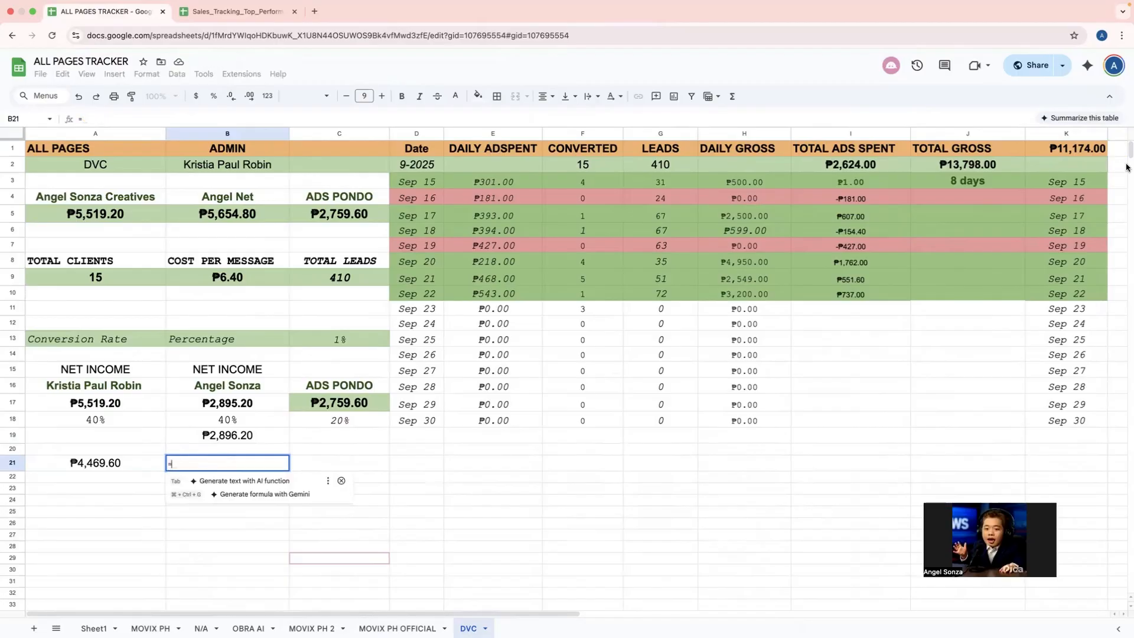
{"action": "left_click", "coordinate": [1075, 149]}
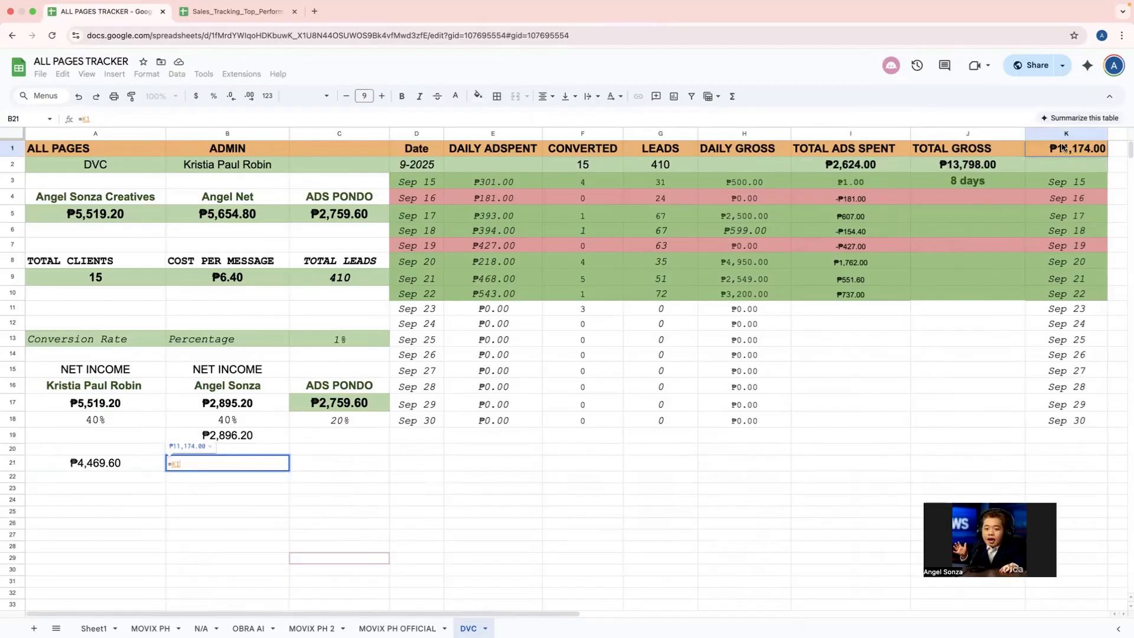
{"action": "type", "text": "*0.40"}
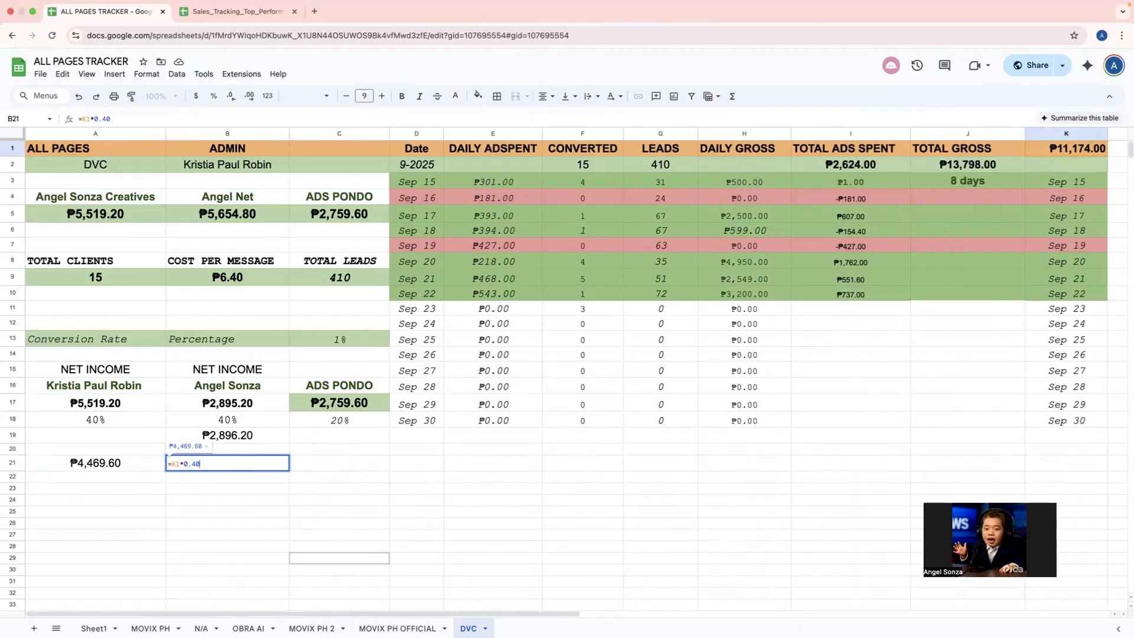
{"action": "key", "text": "Return"}
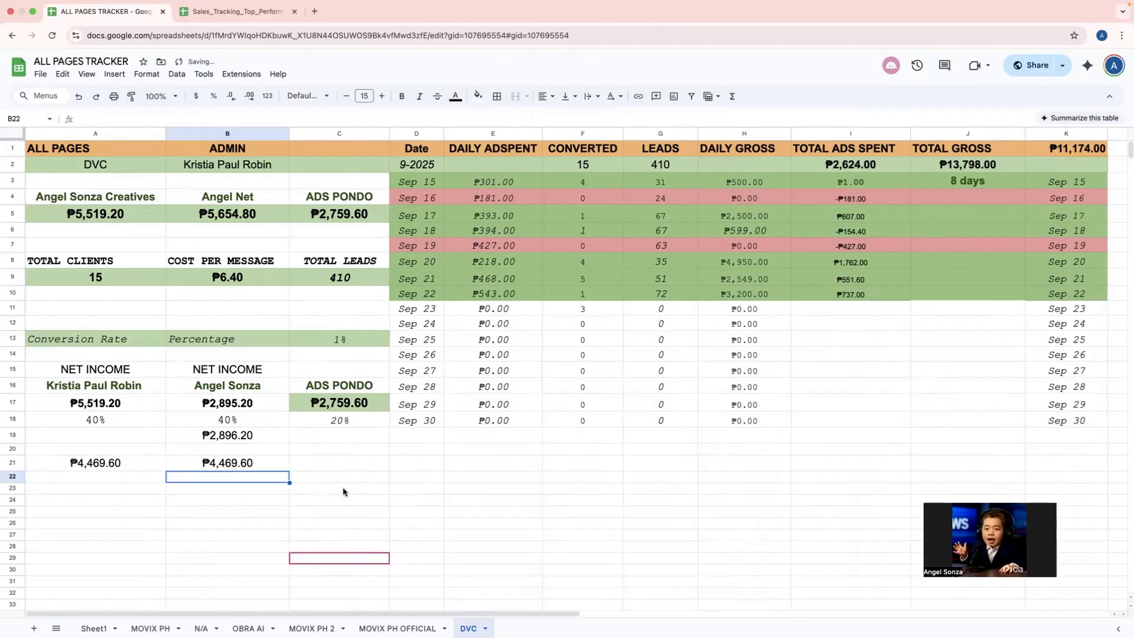
{"action": "double_click", "coordinate": [327, 464]}
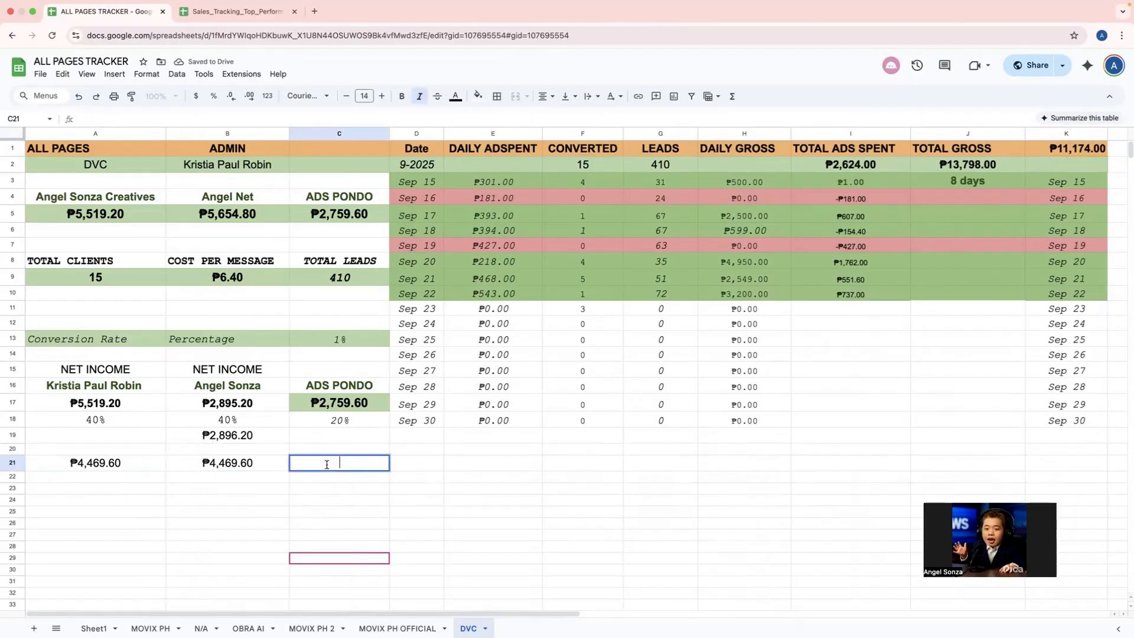
{"action": "type", "text": "="}
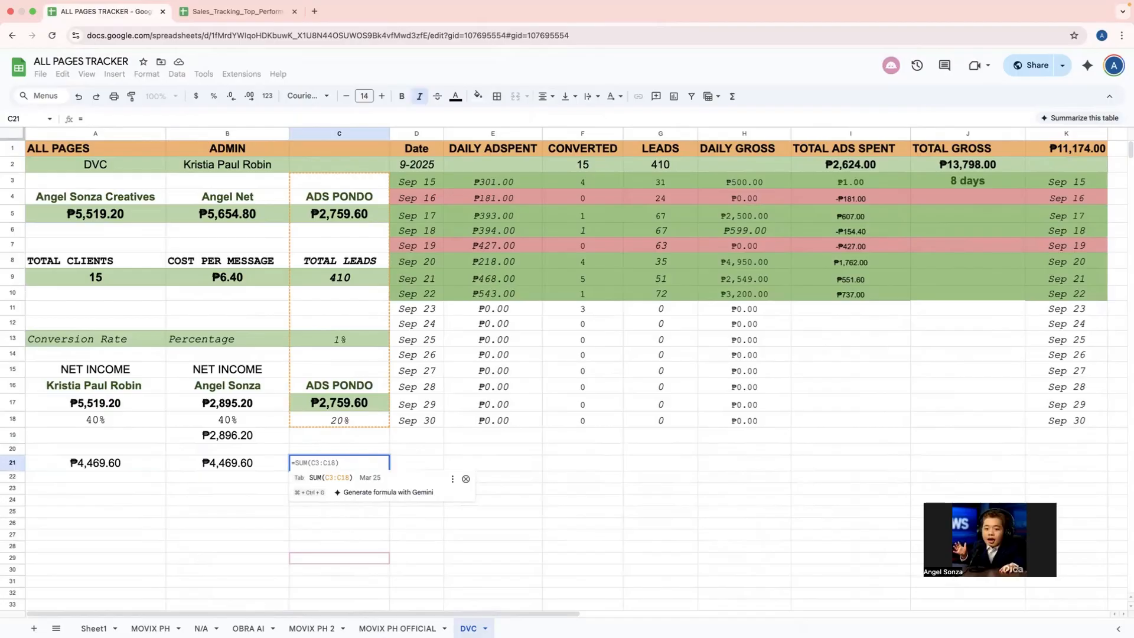
{"action": "left_click", "coordinate": [1073, 148]}
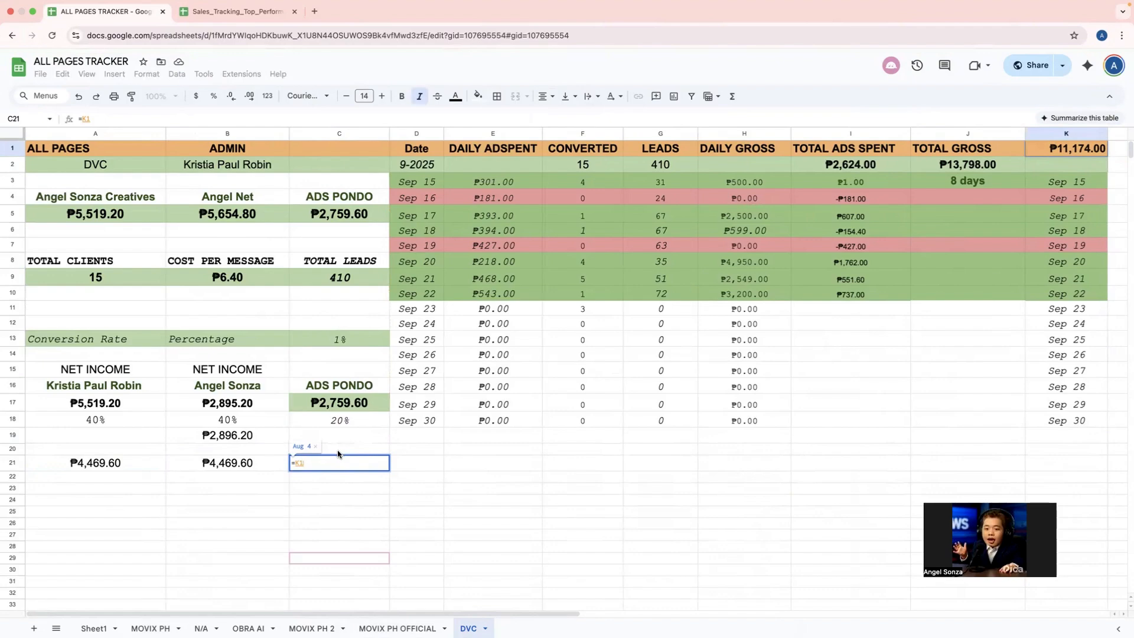
{"action": "key", "text": "BackSpace"}
{"action": "key", "text": "BackSpace"}
{"action": "key", "text": "BackSpace"}
{"action": "left_click", "coordinate": [422, 524]}
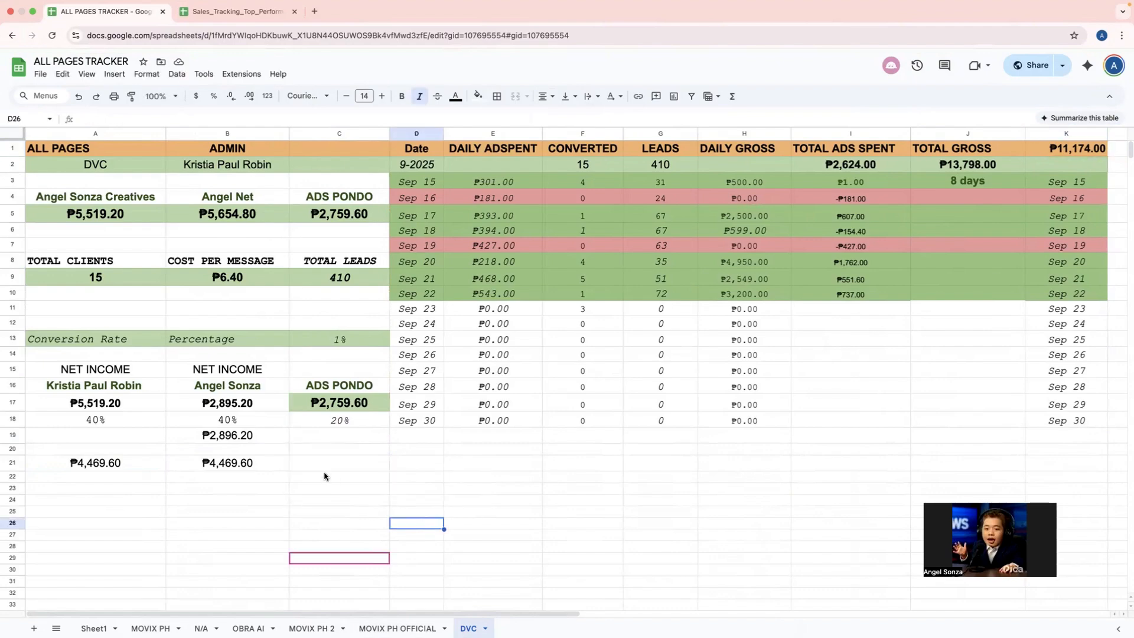
Enter the formula =K1*0.20 in cell B24 to compute a 20% share of the gross after ad spend.
{"action": "left_click", "coordinate": [228, 500]}
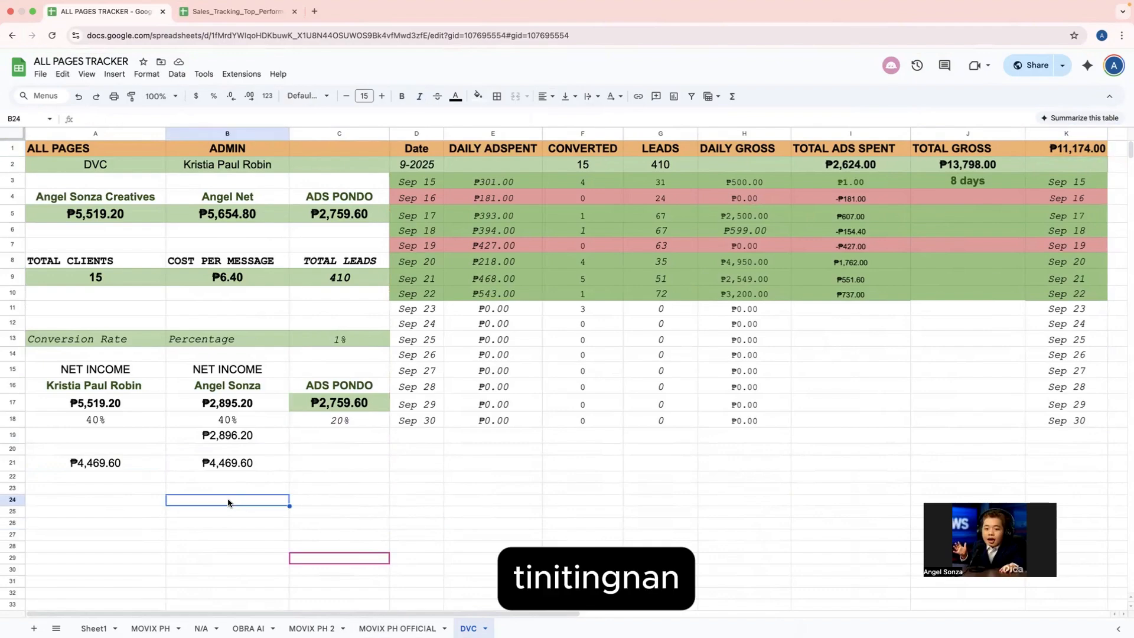
{"action": "double_click", "coordinate": [228, 499]}
{"action": "type", "text": "="}
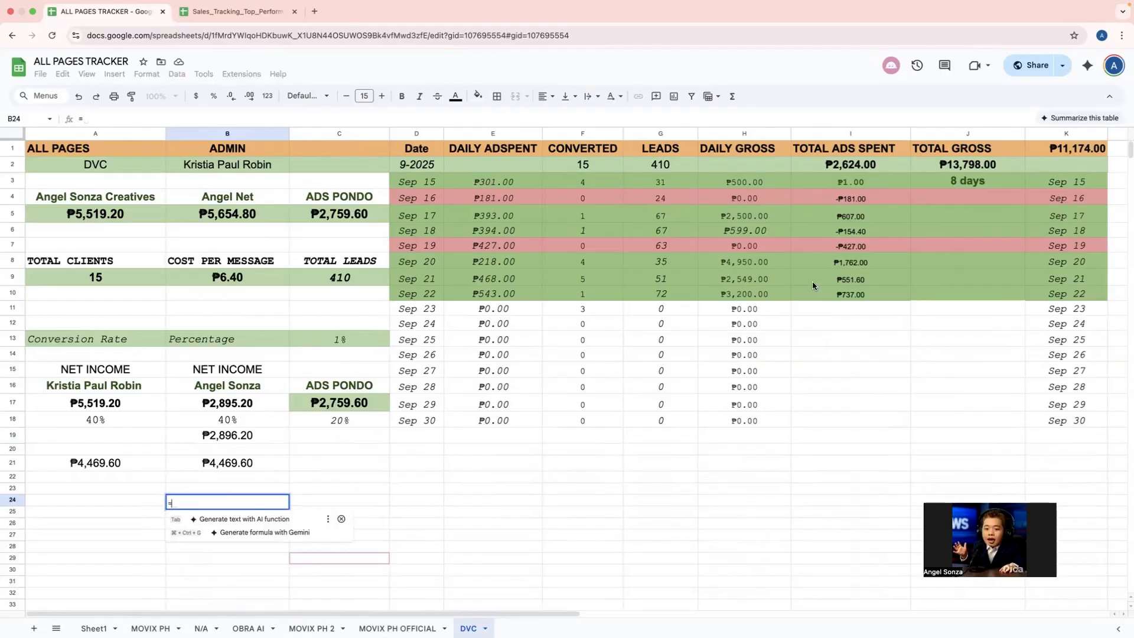
{"action": "left_click", "coordinate": [1063, 150]}
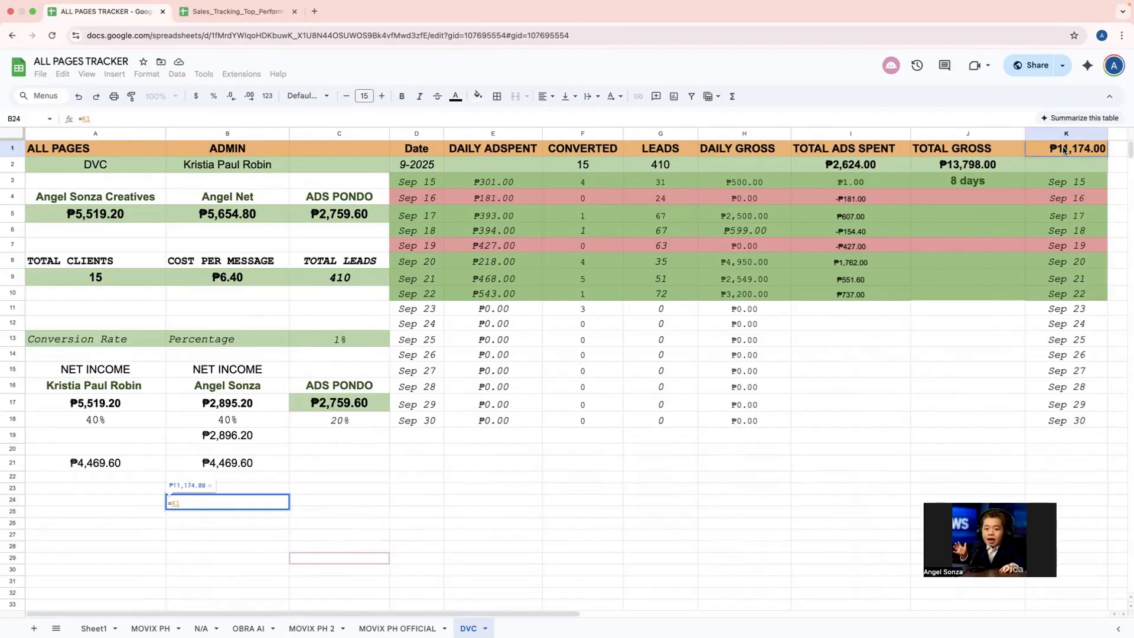
{"action": "type", "text": "*0."}
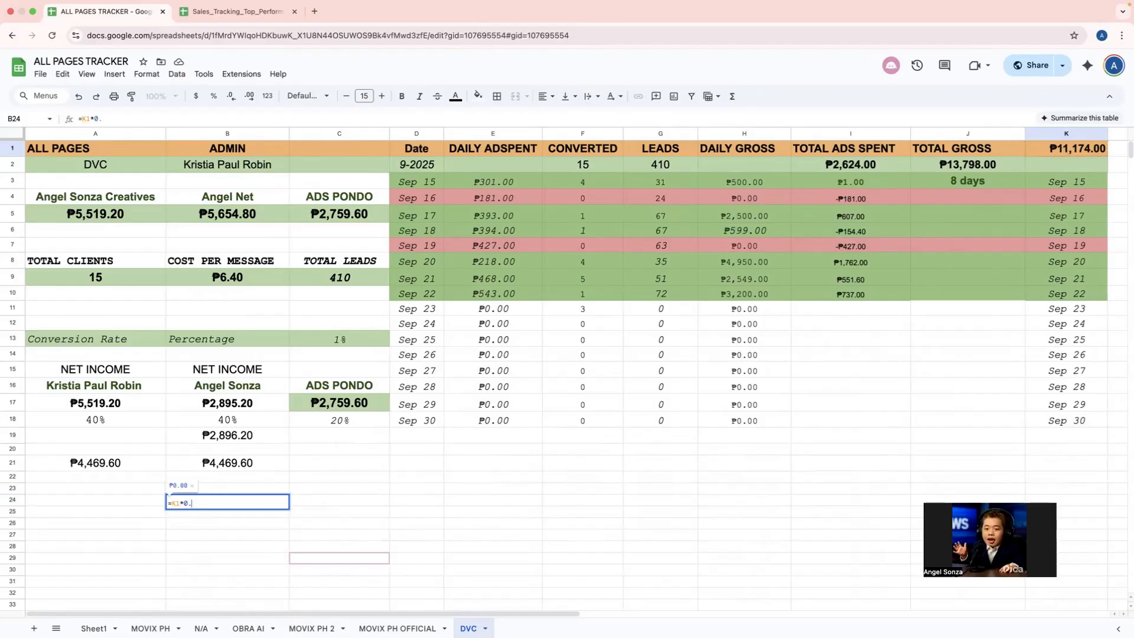
{"action": "type", "text": "20"}
{"action": "key", "text": "Return"}
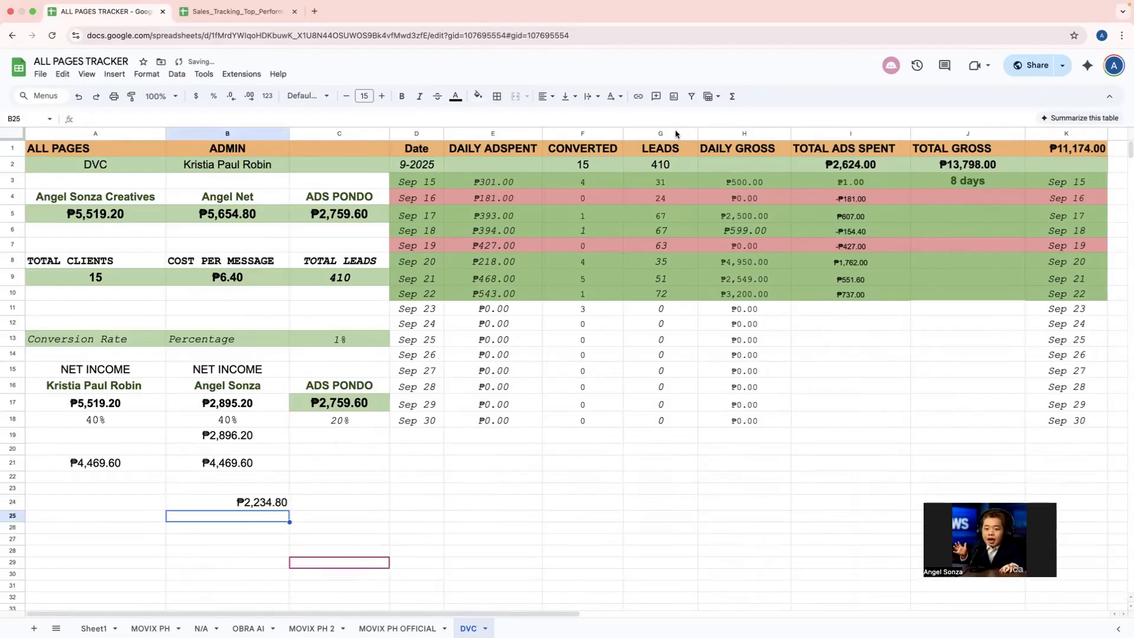
Try to copy the 20% share formula from cell B24 into cell C21.
{"action": "key", "text": "Up"}
{"action": "key", "text": "ctrl+c"}
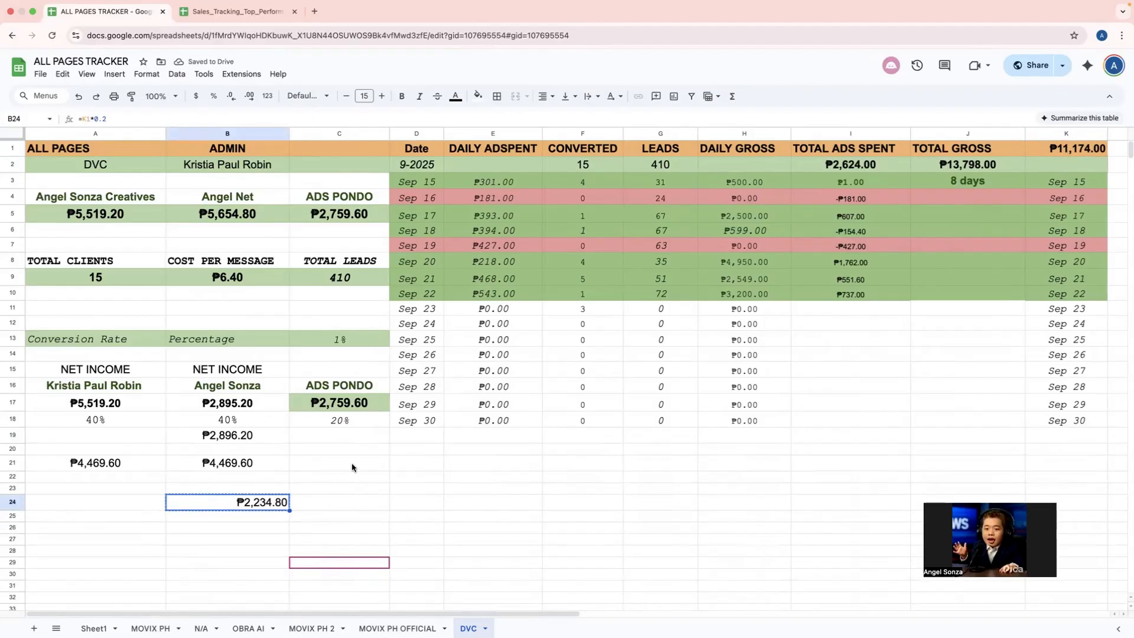
{"action": "left_click", "coordinate": [349, 464]}
{"action": "key", "text": "ctrl+v"}
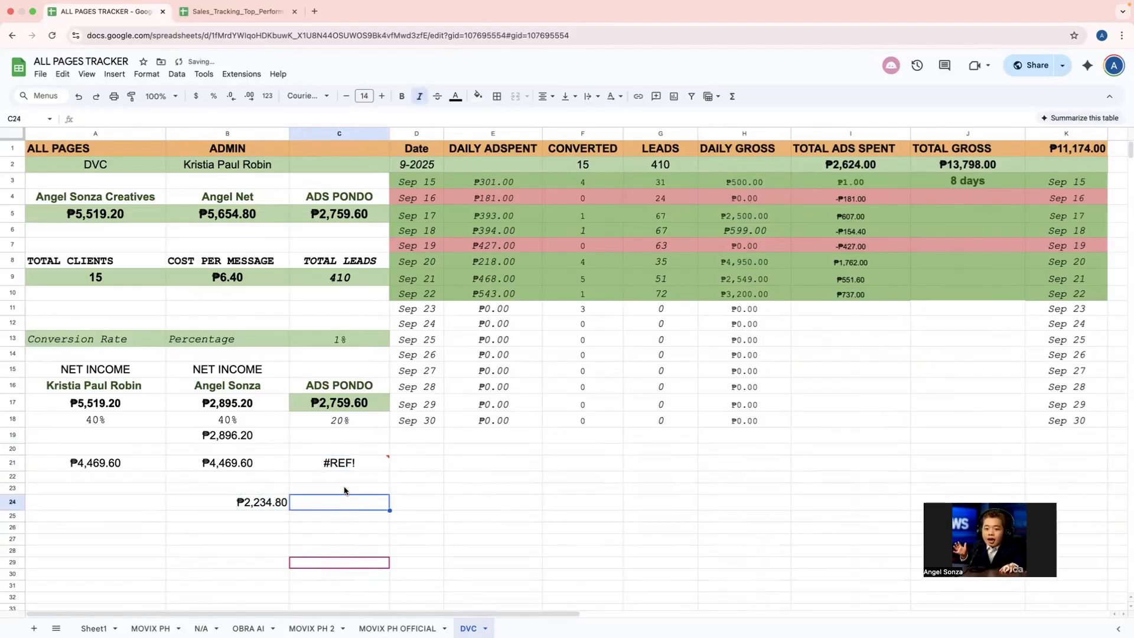
Replace the content of cell C21 with the value 2234 and format it as Philippine Peso.
{"action": "double_click", "coordinate": [343, 462]}
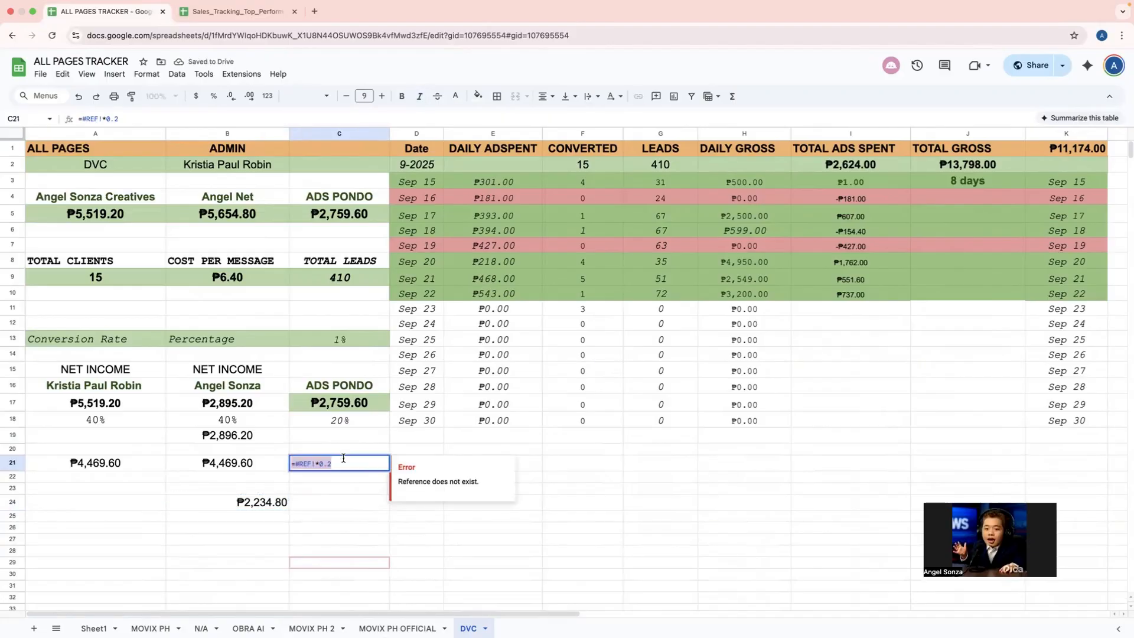
{"action": "type", "text": "2234"}
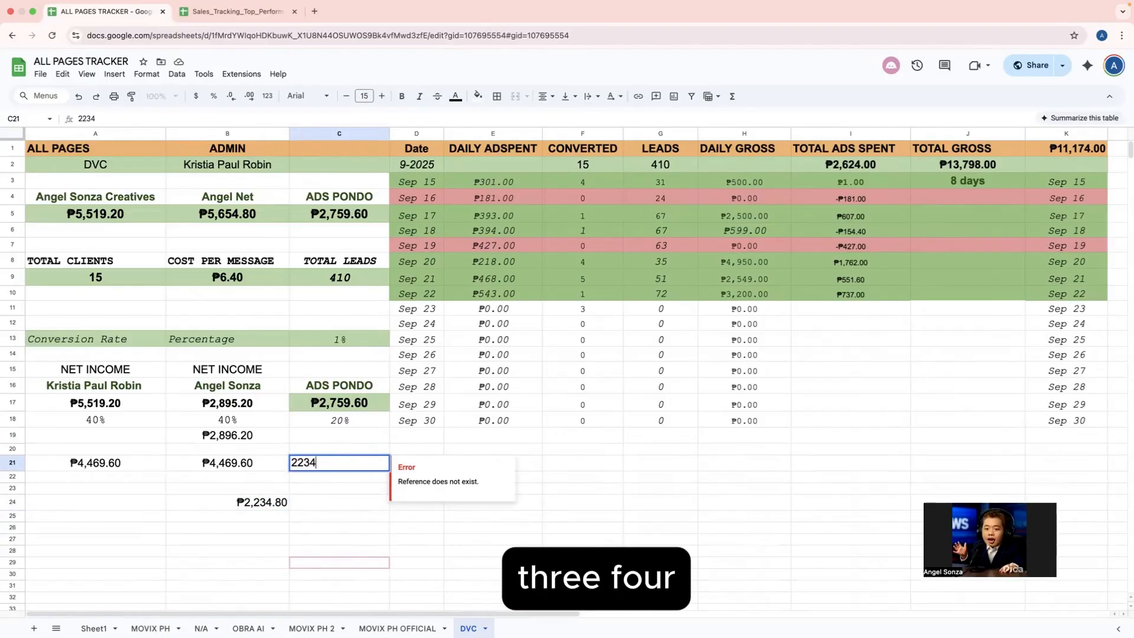
{"action": "left_click_drag", "start_coordinate": [329, 527], "coordinate": [328, 516]}
{"action": "left_click", "coordinate": [331, 464]}
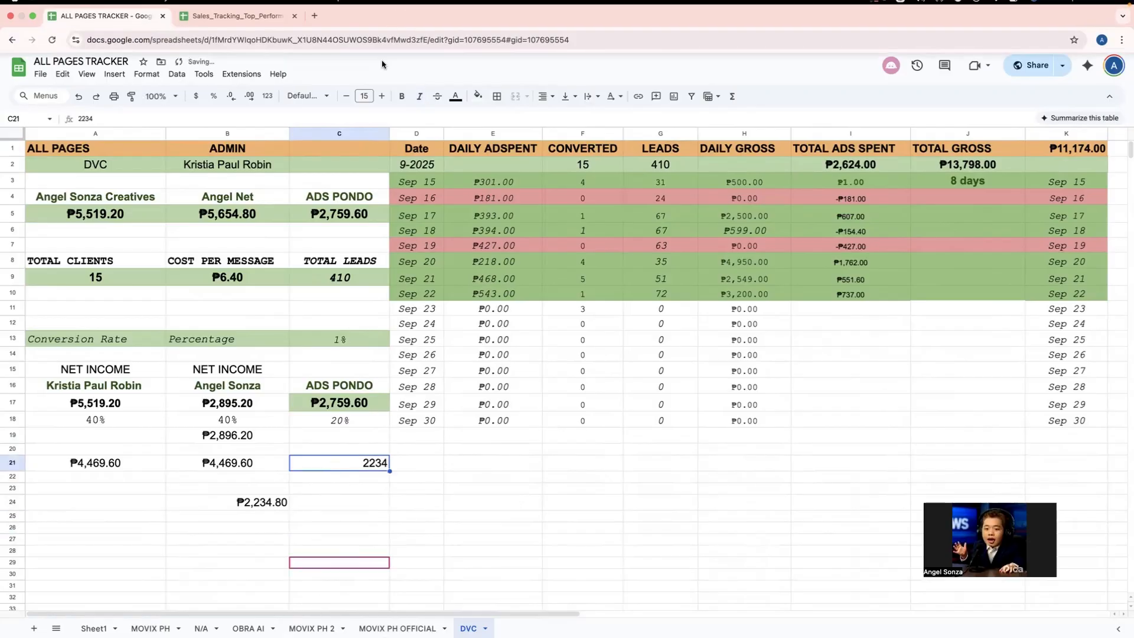
{"action": "left_click", "coordinate": [267, 96]}
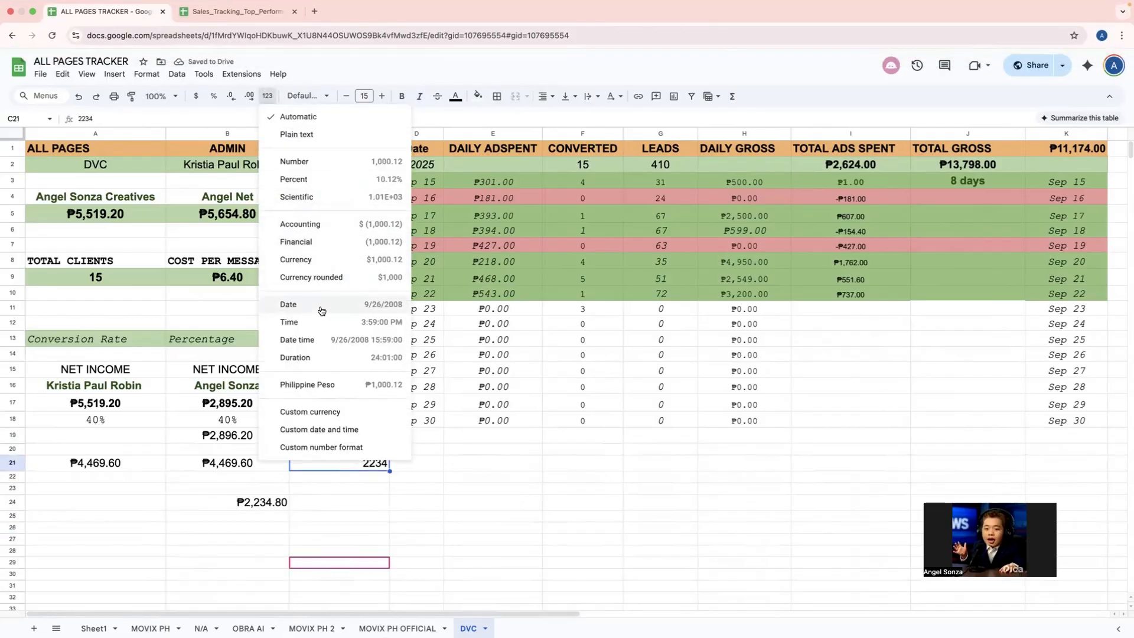
{"action": "left_click", "coordinate": [319, 384]}
Delete the 20% share calculation from cell B24.
{"action": "left_click", "coordinate": [268, 502]}
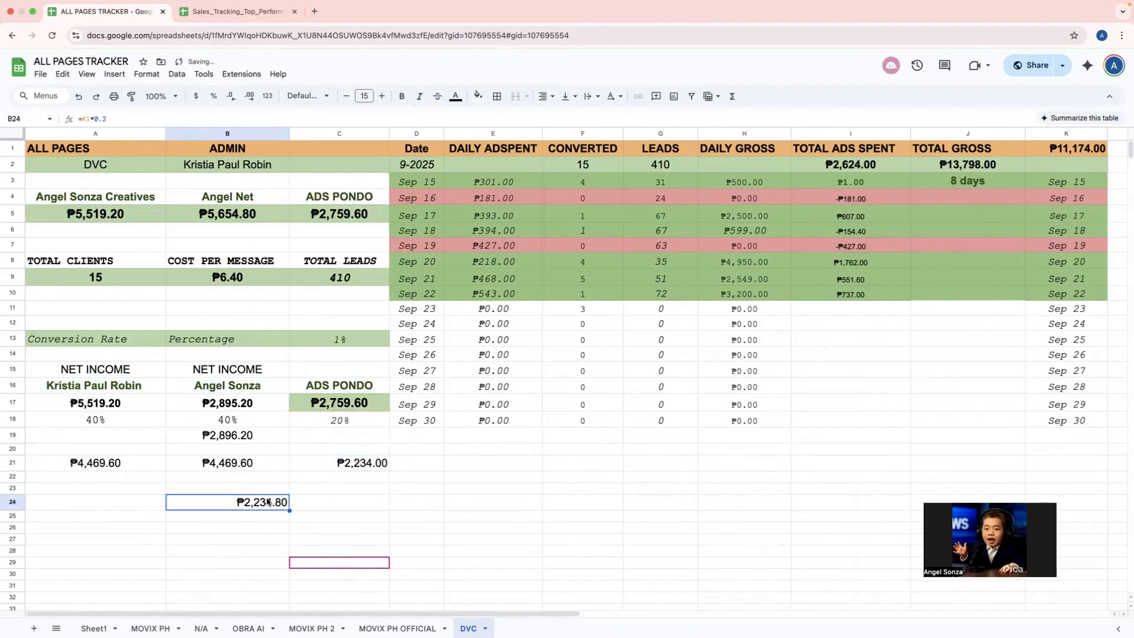
{"action": "key", "text": "Delete"}
{"action": "left_click", "coordinate": [700, 525]}
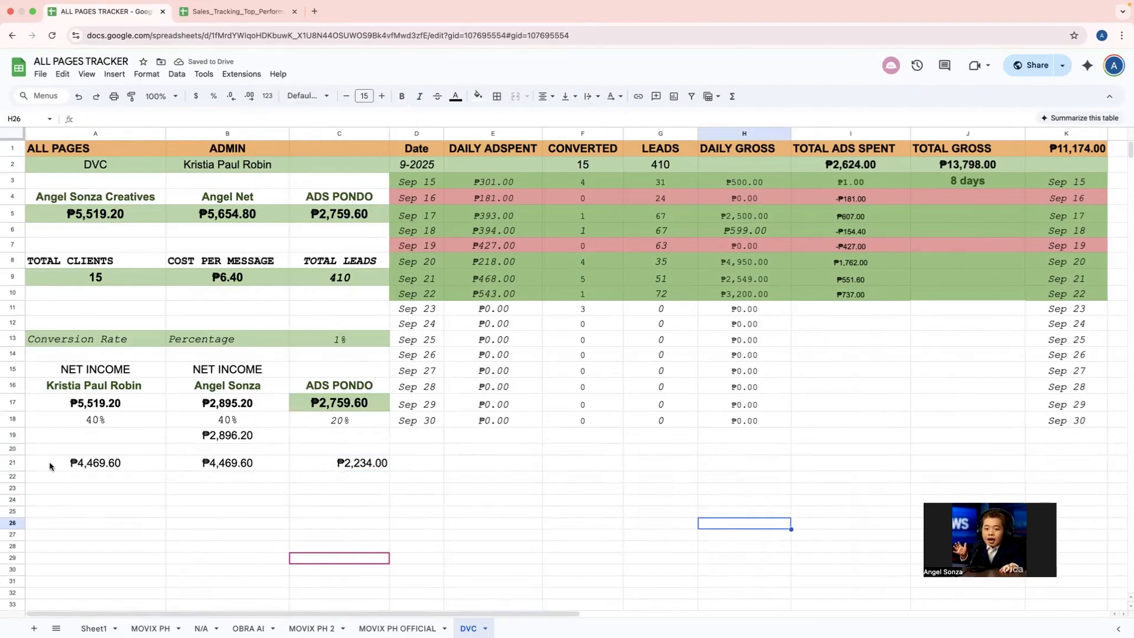
Center the three share values in A21:C21 horizontally and highlight that range for review.
{"action": "left_click_drag", "start_coordinate": [50, 466], "coordinate": [345, 463]}
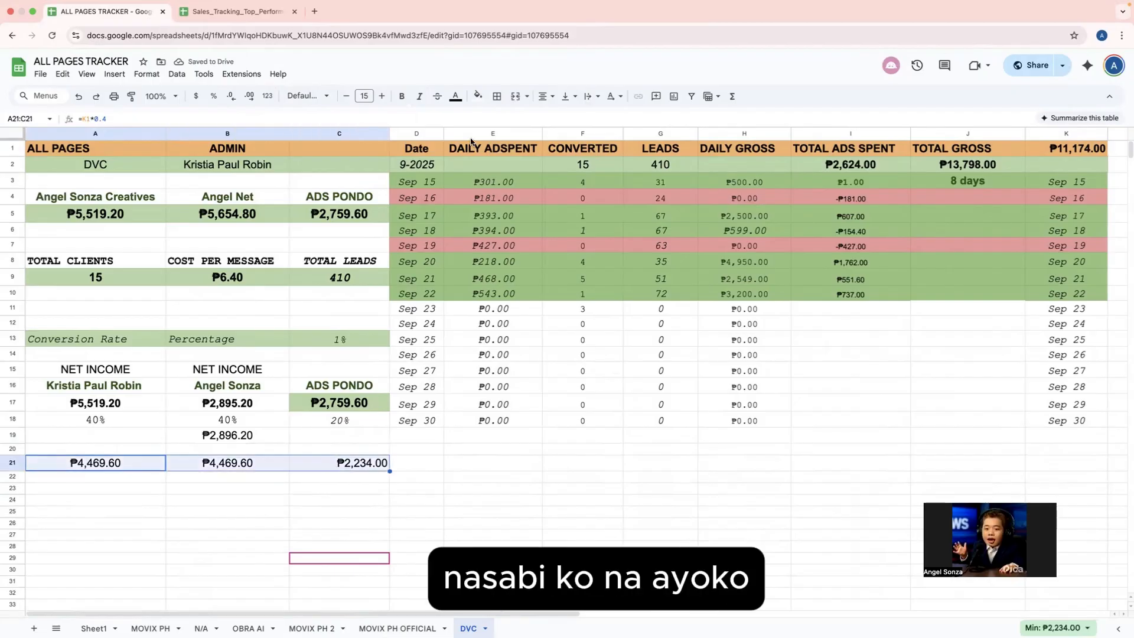
{"action": "left_click", "coordinate": [548, 93]}
{"action": "left_click", "coordinate": [564, 122]}
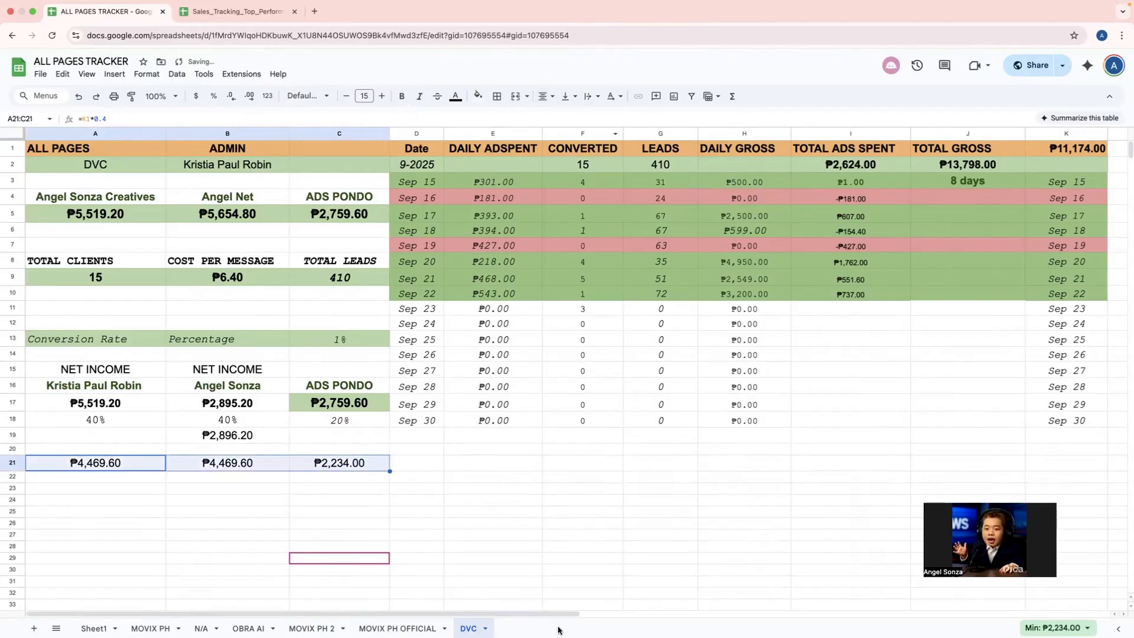
{"action": "left_click", "coordinate": [514, 521]}
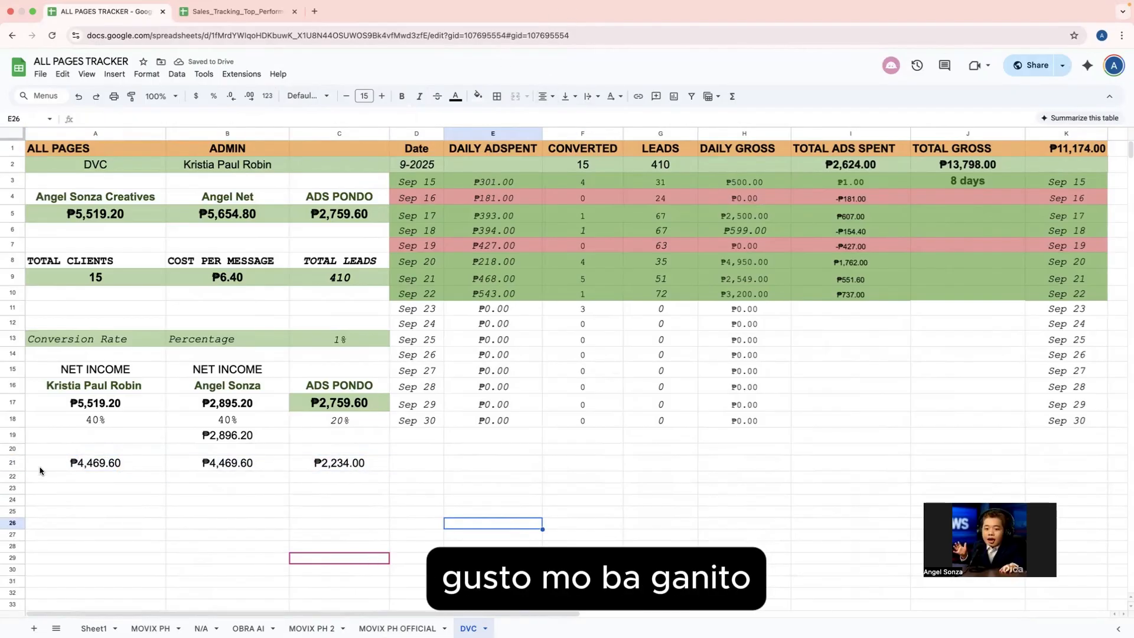
{"action": "left_click_drag", "start_coordinate": [39, 467], "coordinate": [362, 463]}
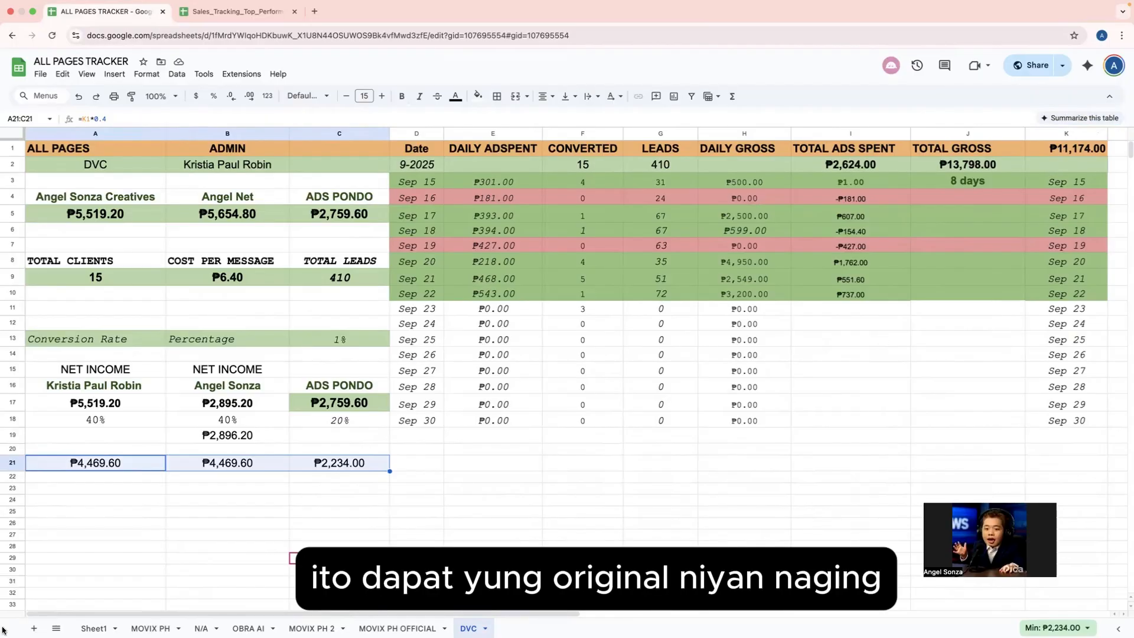
Clear the gross-after-ad-spend value in cell K1 and the trial share values in cells A21, B21 and C21.
{"action": "left_click", "coordinate": [1076, 152]}
{"action": "key", "text": "Delete"}
{"action": "left_click", "coordinate": [353, 464]}
{"action": "key", "text": "Delete"}
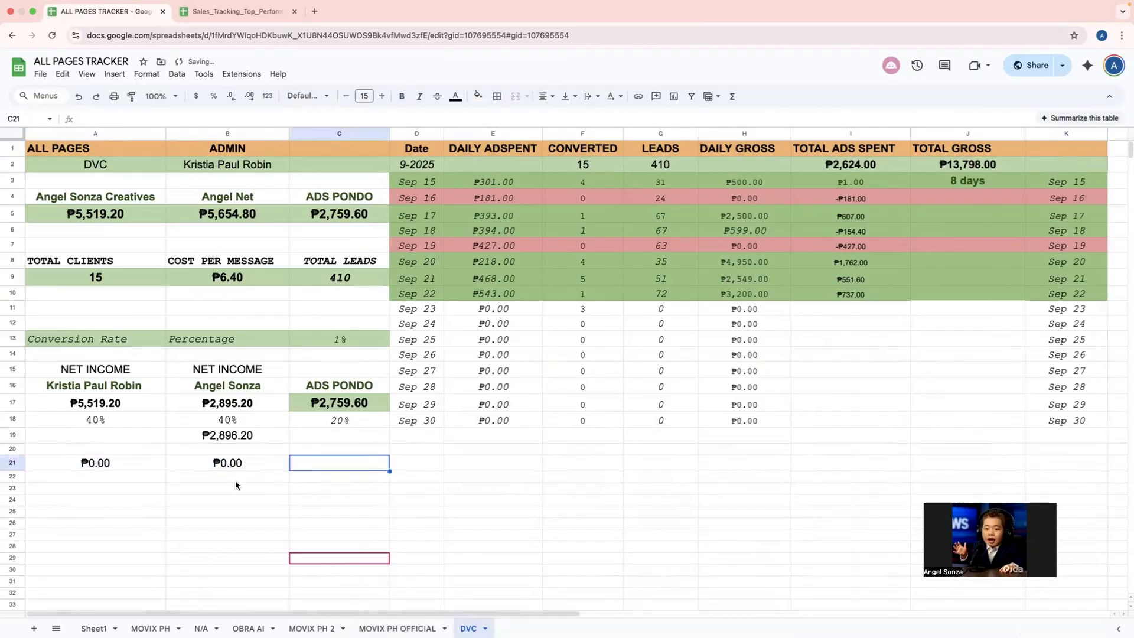
{"action": "left_click", "coordinate": [200, 471]}
{"action": "key", "text": "Delete"}
{"action": "left_click", "coordinate": [118, 465]}
{"action": "key", "text": "Delete"}
{"action": "left_click", "coordinate": [216, 560]}
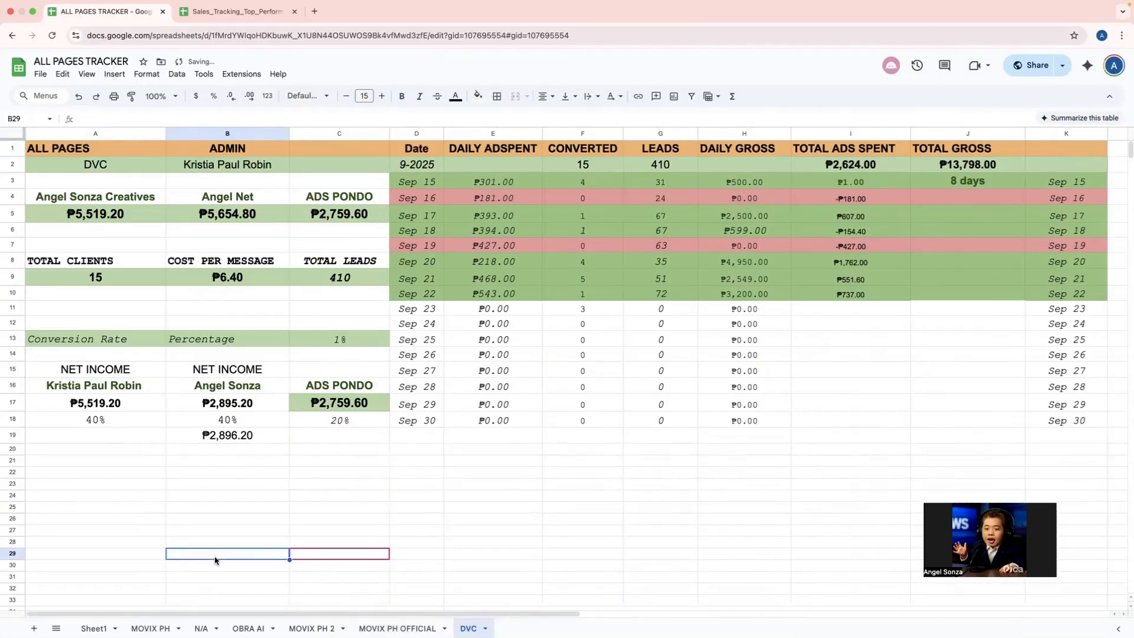
Clear the check value in cell B19 and the daily net income figures in I3:I10.
{"action": "left_click", "coordinate": [236, 436]}
{"action": "key", "text": "Delete"}
{"action": "left_click", "coordinate": [313, 503]}
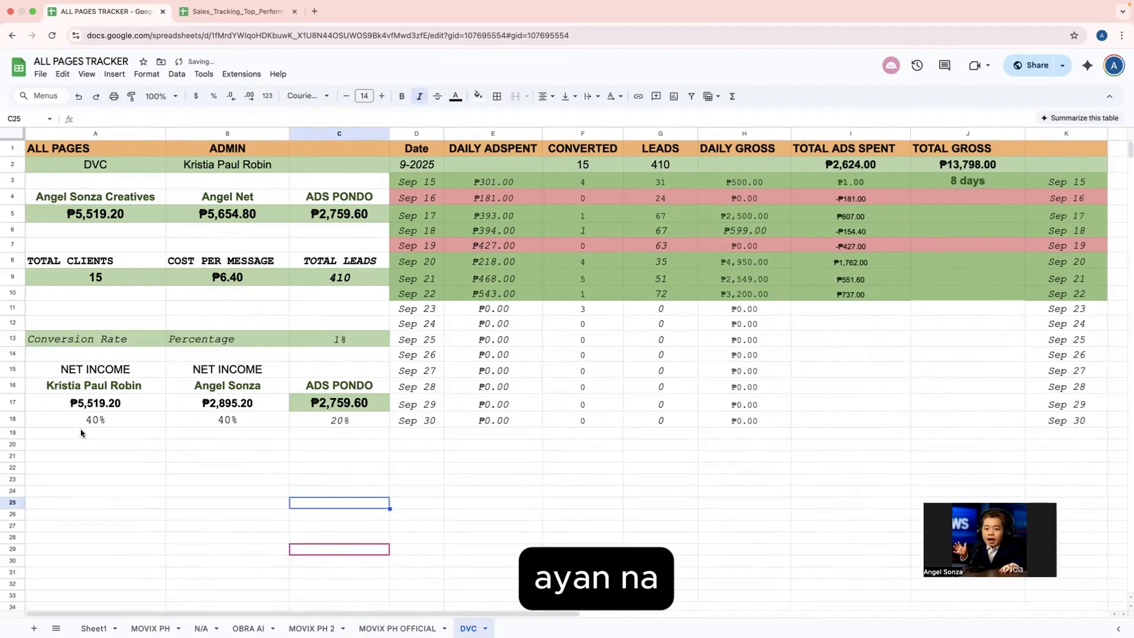
{"action": "left_click_drag", "start_coordinate": [858, 180], "coordinate": [858, 295]}
{"action": "key", "text": "Delete"}
{"action": "left_click", "coordinate": [814, 572]}
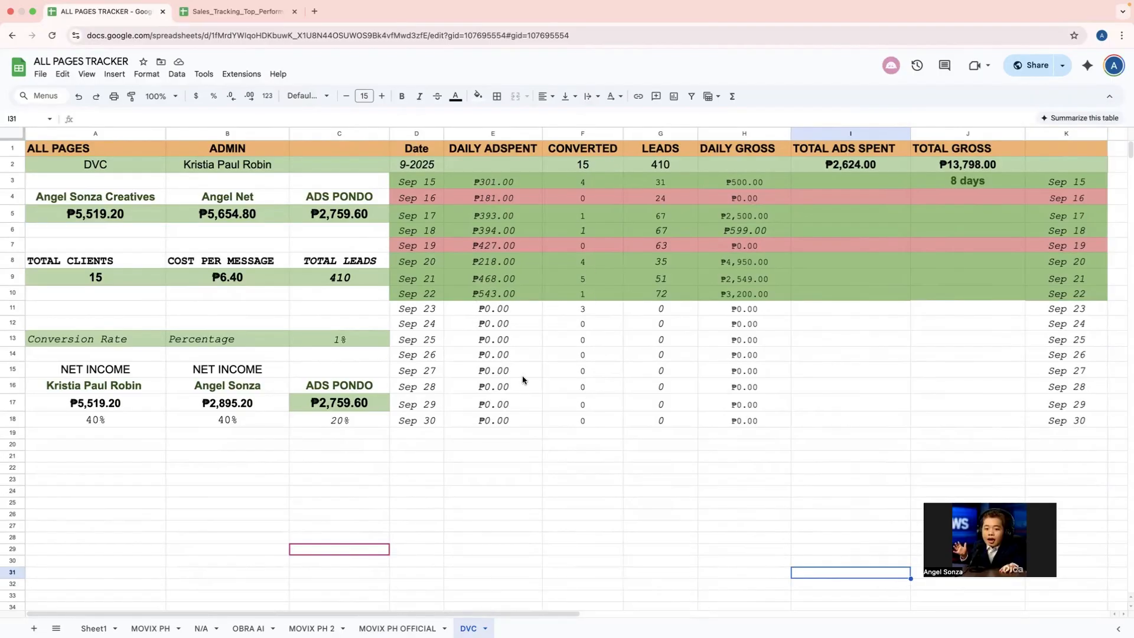
Set the daily ad spend for Sep 23 to 500 and copy it to Sep 24 through Sep 30.
{"action": "left_click", "coordinate": [492, 310]}
{"action": "type", "text": "500"}
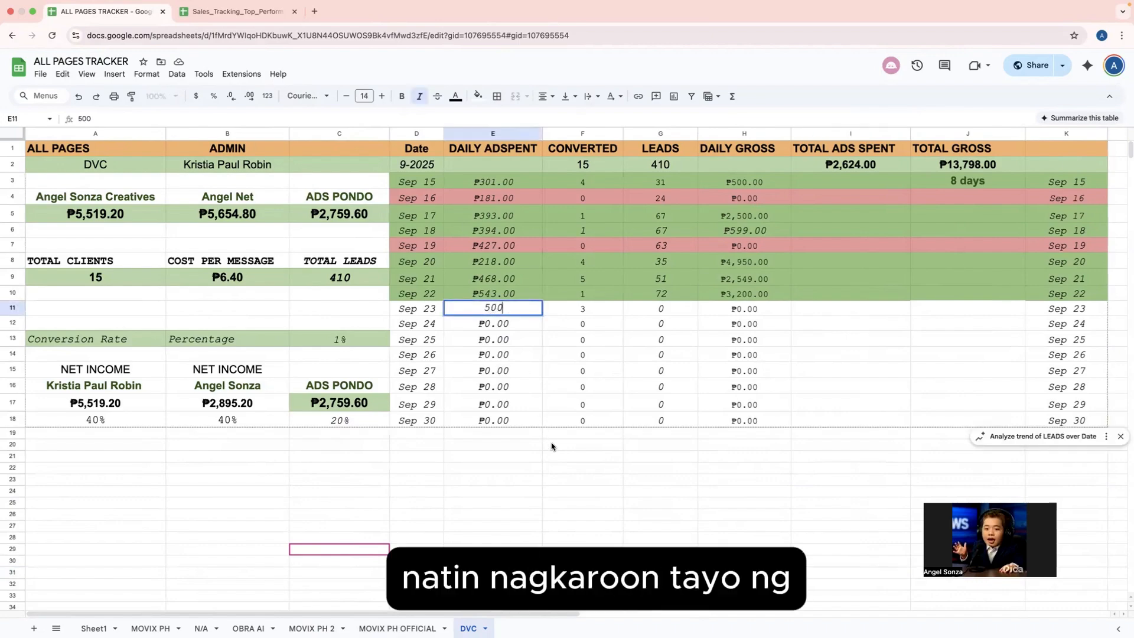
{"action": "left_click", "coordinate": [553, 447]}
{"action": "left_click", "coordinate": [491, 308]}
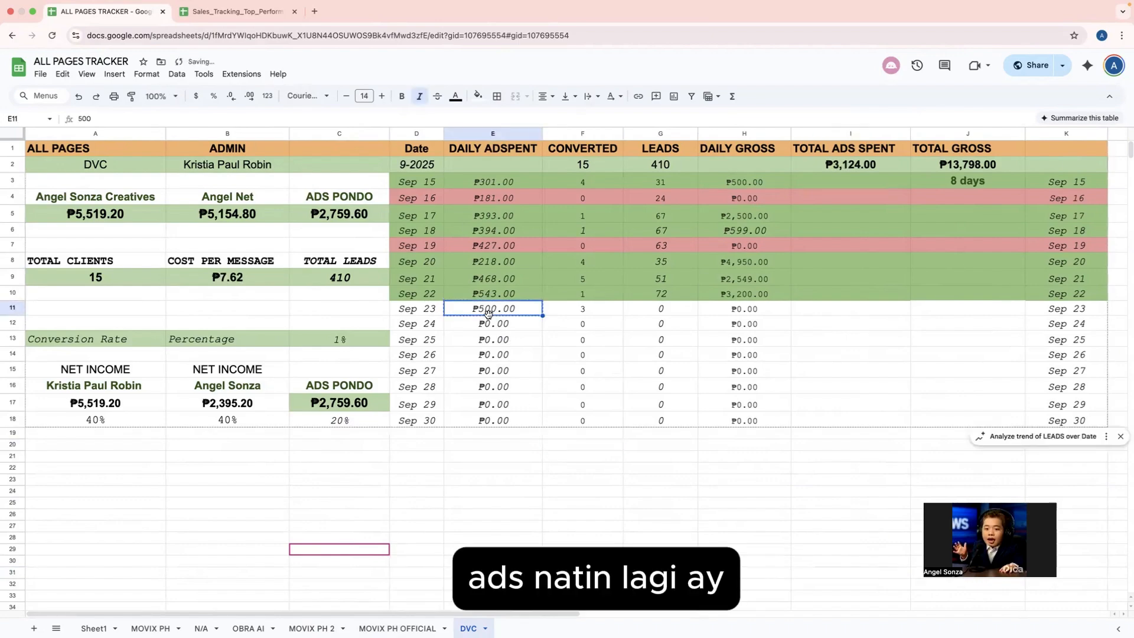
{"action": "left_click_drag", "start_coordinate": [488, 322], "coordinate": [491, 425]}
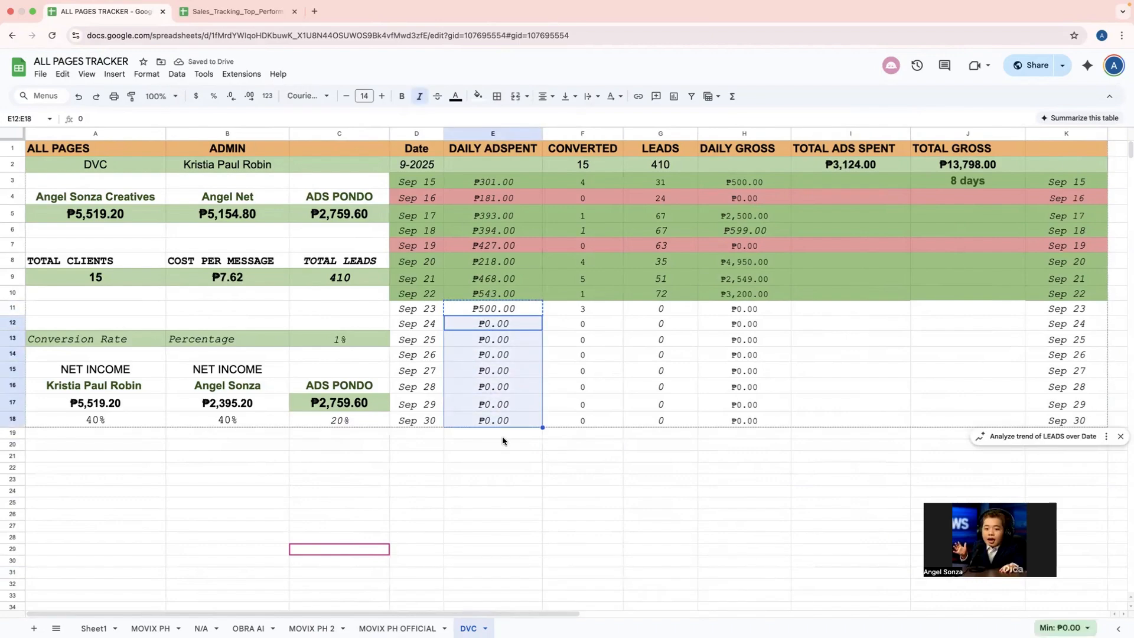
{"action": "type", "text": "₱500.00 ₱500.00 ₱500.00 ₱500.00 ₱500.00 ₱500.00 ₱500.00"}
{"action": "left_click", "coordinate": [568, 467]}
Copy the converted count of 3 from Sep 23 to Sep 24 through Sep 30.
{"action": "left_click", "coordinate": [582, 308]}
{"action": "key", "text": "super+c"}
{"action": "left_click_drag", "start_coordinate": [582, 323], "coordinate": [586, 421]}
{"action": "key", "text": "super+v"}
{"action": "left_click", "coordinate": [660, 467]}
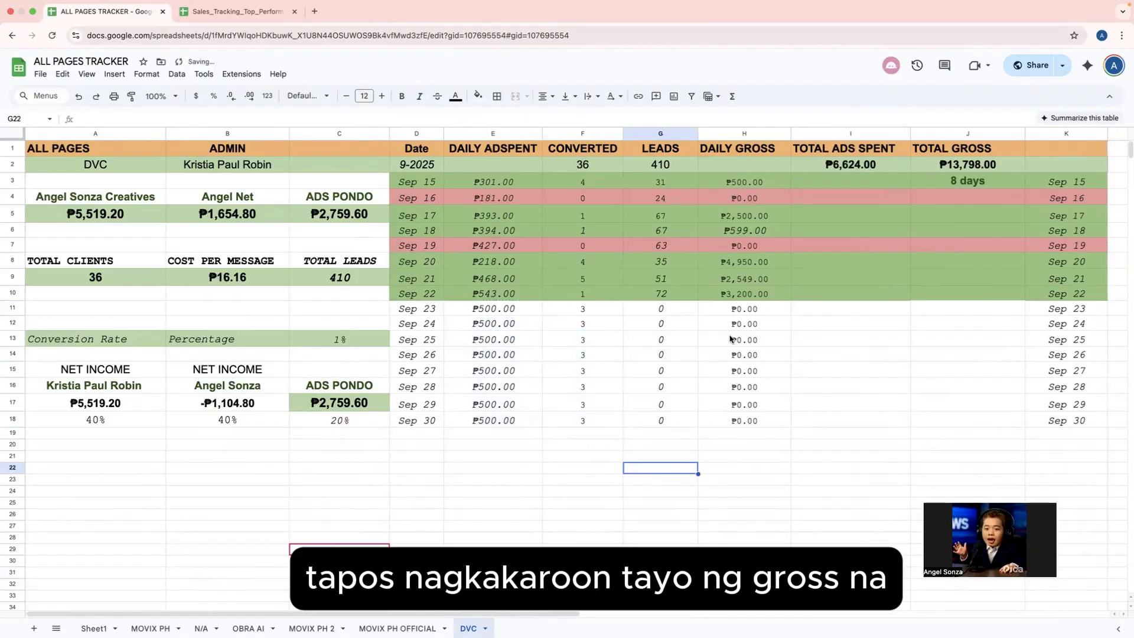
Set the daily gross for Sep 23 to 2000 and copy it to Sep 24 through Sep 30.
{"action": "left_click", "coordinate": [739, 312]}
{"action": "type", "text": "2"}
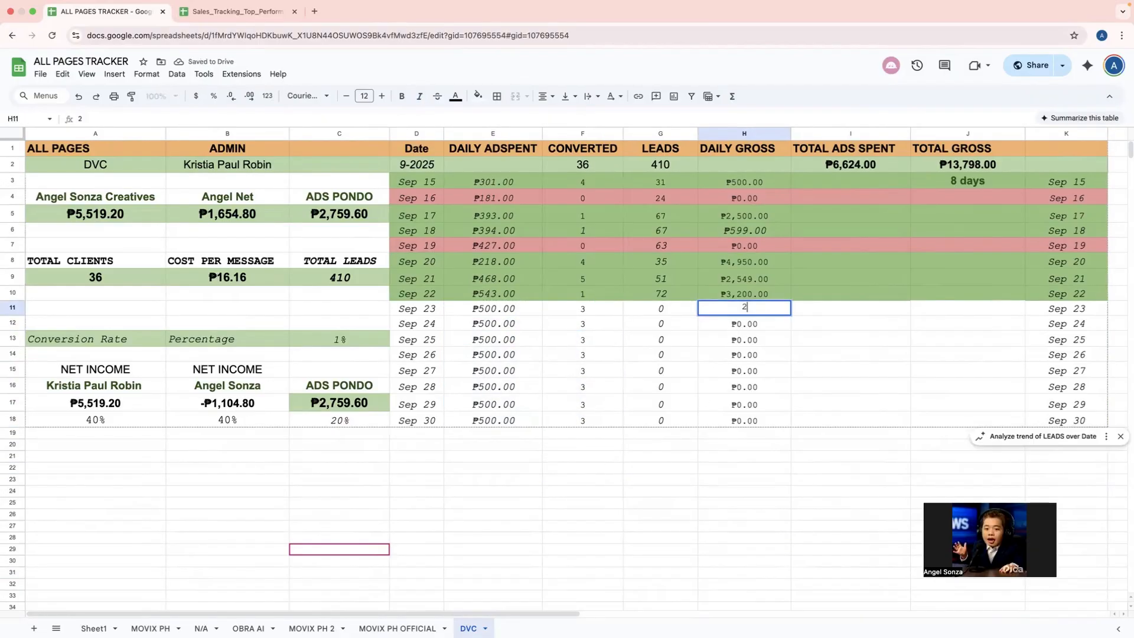
{"action": "type", "text": "000"}
{"action": "left_click", "coordinate": [769, 442]}
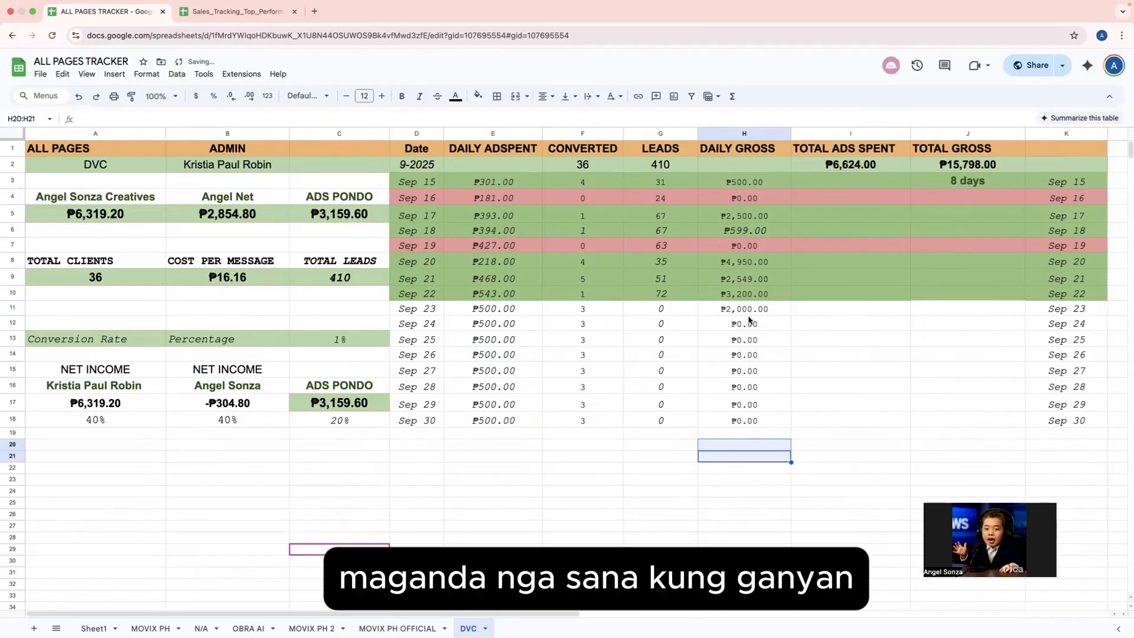
{"action": "left_click", "coordinate": [745, 313]}
{"action": "key", "text": "super+c"}
{"action": "left_click_drag", "start_coordinate": [743, 326], "coordinate": [748, 418]}
{"action": "key", "text": "super+v"}
{"action": "left_click", "coordinate": [757, 480]}
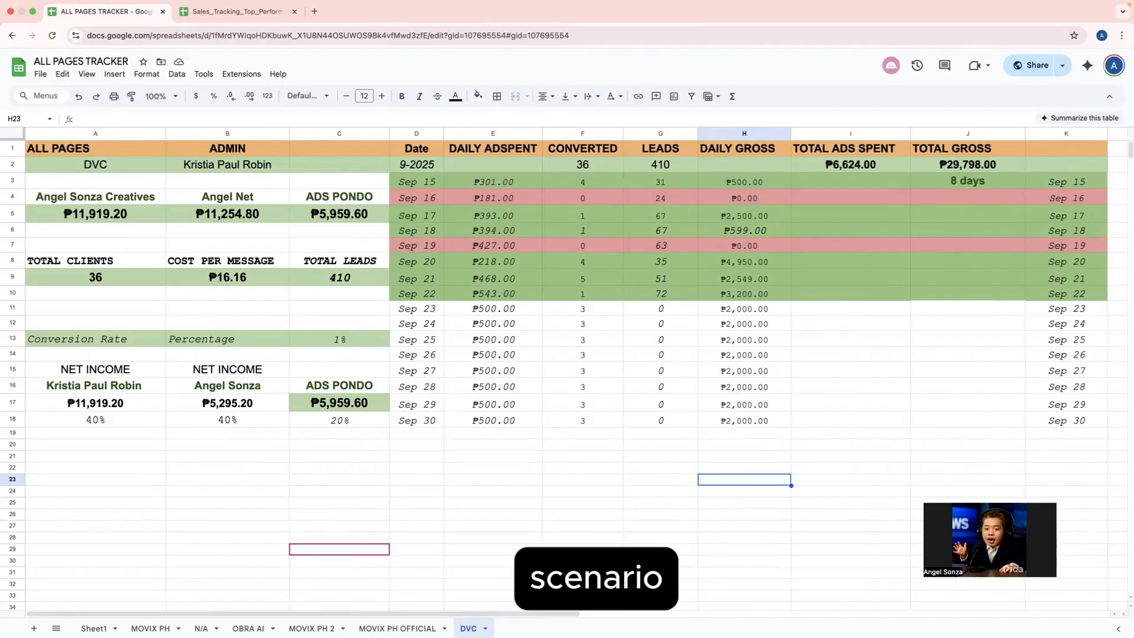
Reset the daily ad spend for Sep 23 to 0 and copy it to Sep 24 through Sep 30.
{"action": "left_click", "coordinate": [495, 311]}
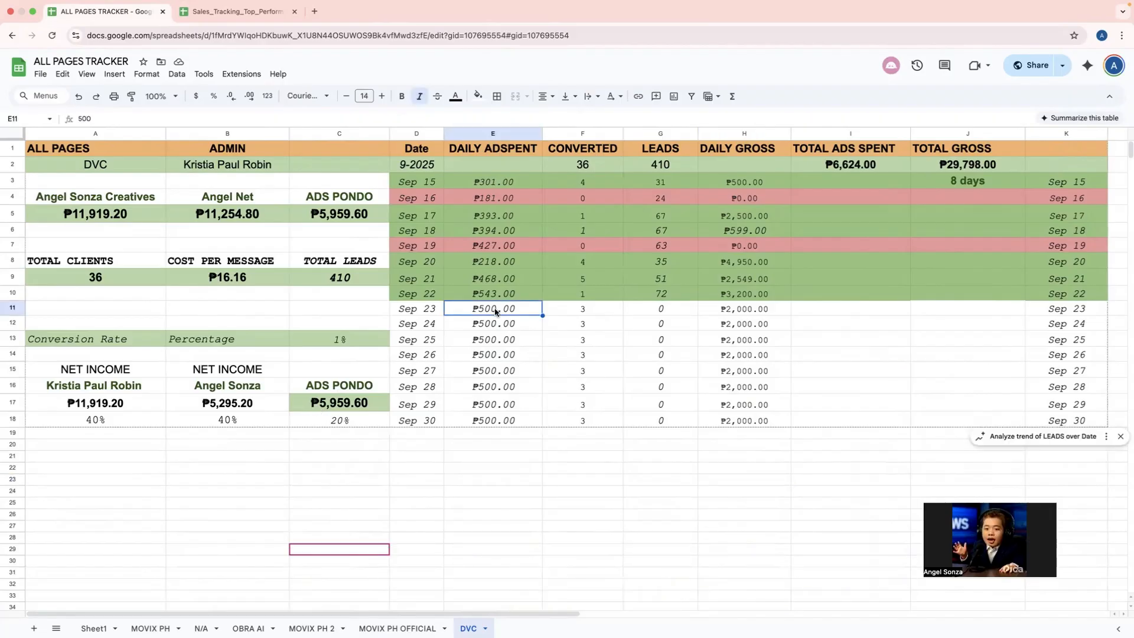
{"action": "type", "text": "0"}
{"action": "left_click", "coordinate": [496, 313]}
{"action": "key", "text": "ctrl+c"}
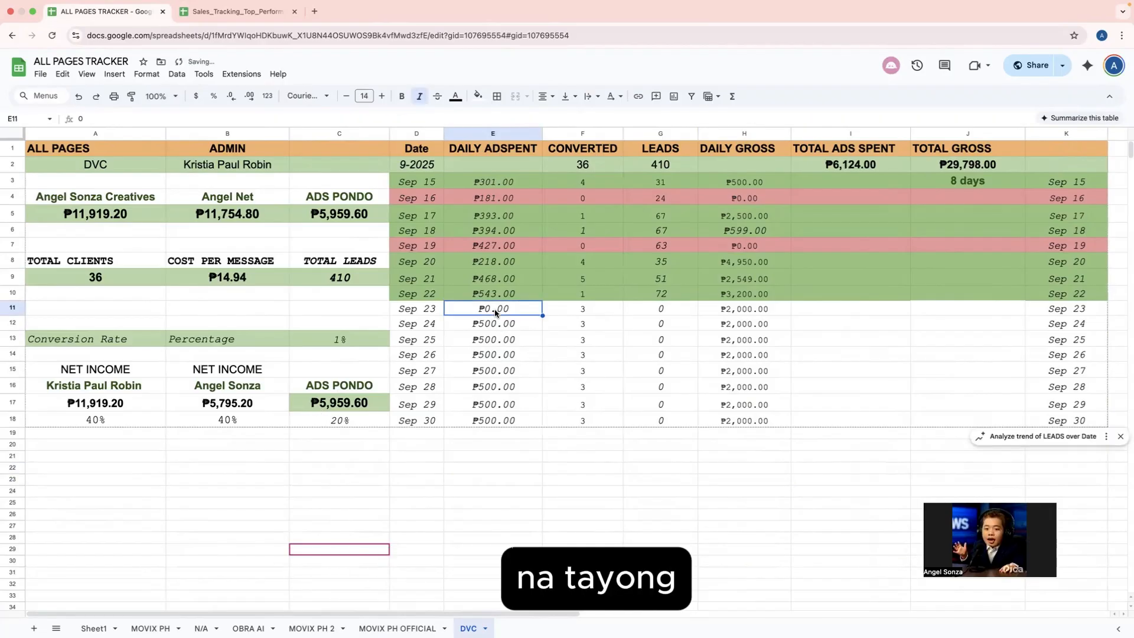
{"action": "left_click_drag", "start_coordinate": [494, 323], "coordinate": [509, 421]}
{"action": "key", "text": "ctrl+v"}
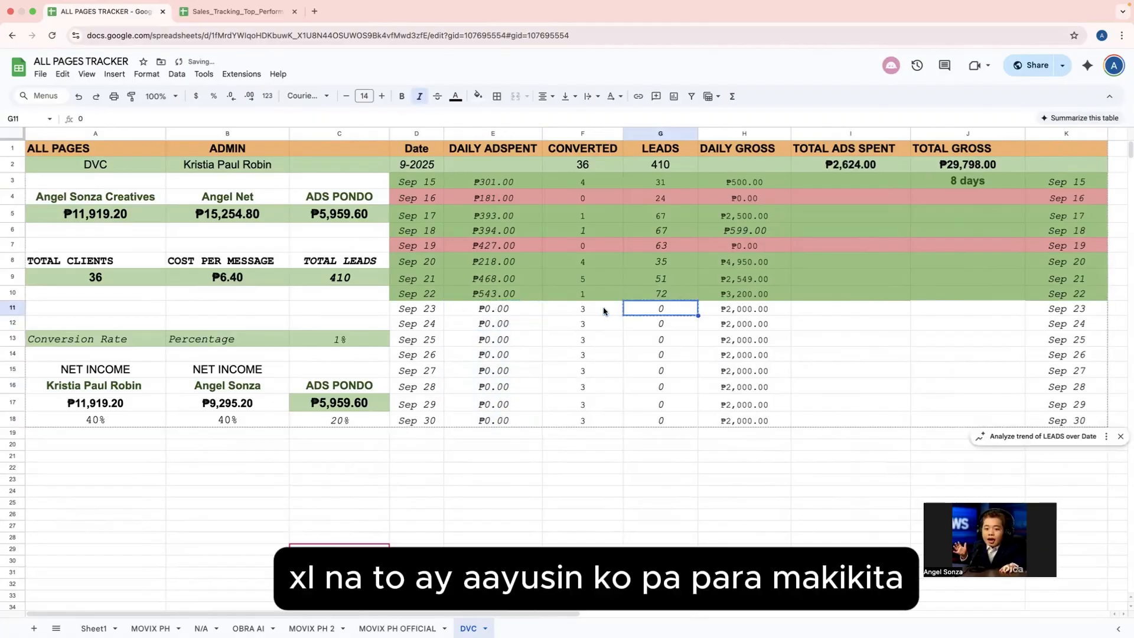
Paste the copied 0 over the converted counts for Sep 23 through Sep 30.
{"action": "left_click_drag", "start_coordinate": [581, 308], "coordinate": [587, 420]}
{"action": "key", "text": "ctrl+shift+v"}
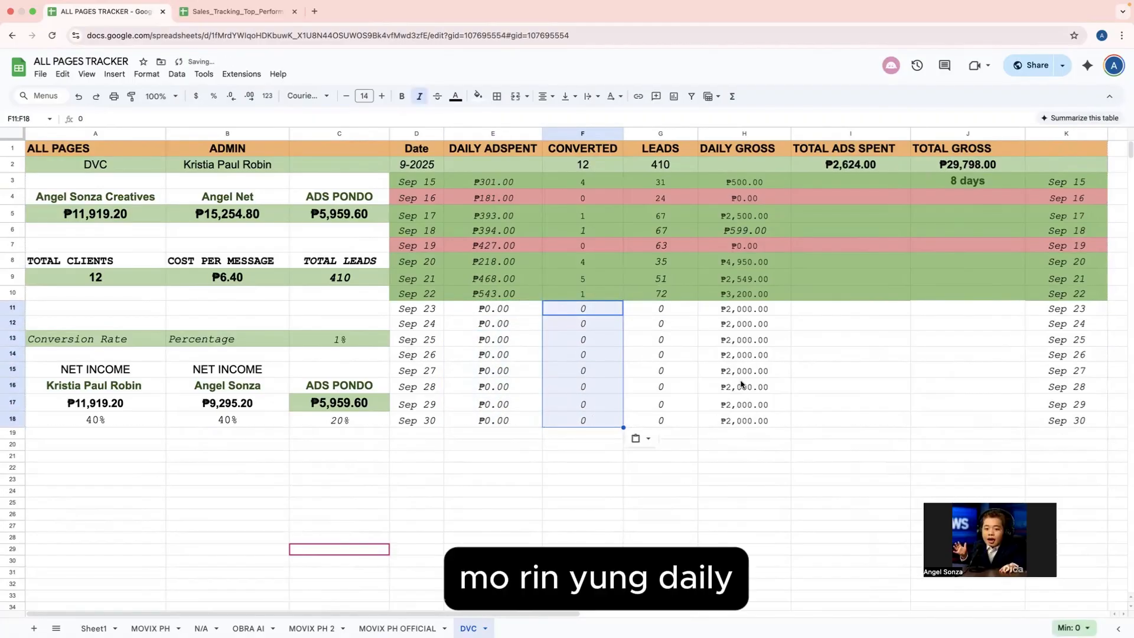
{"action": "left_click", "coordinate": [806, 456]}
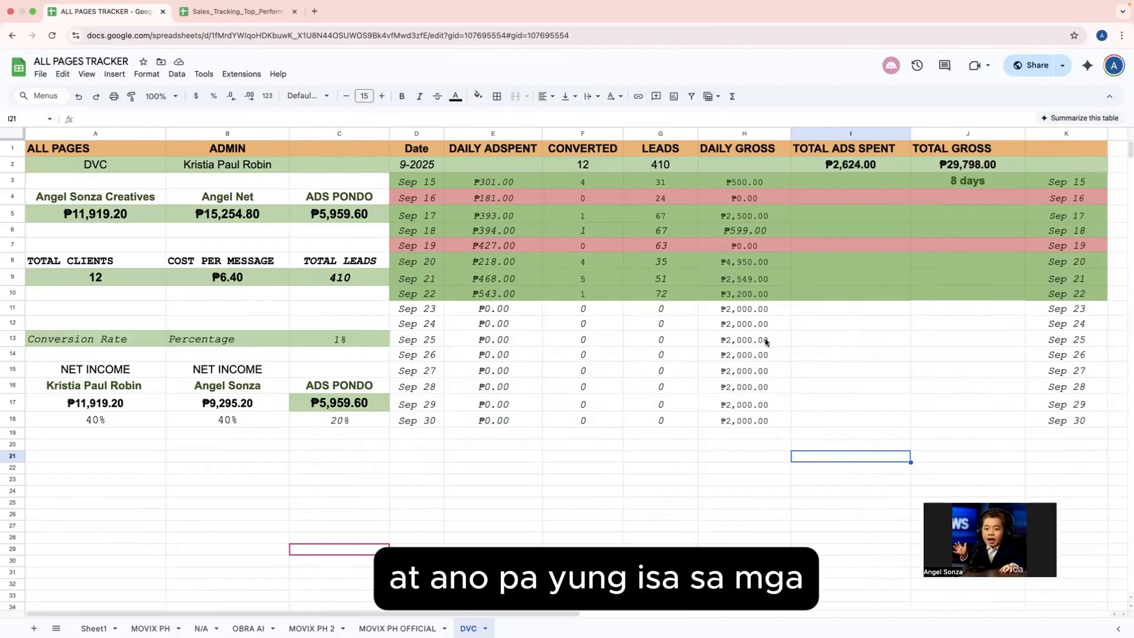
Switch to the Meta Business Suite inbox to look at a contact's lead stage options.
{"action": "left_click", "coordinate": [1102, 49]}
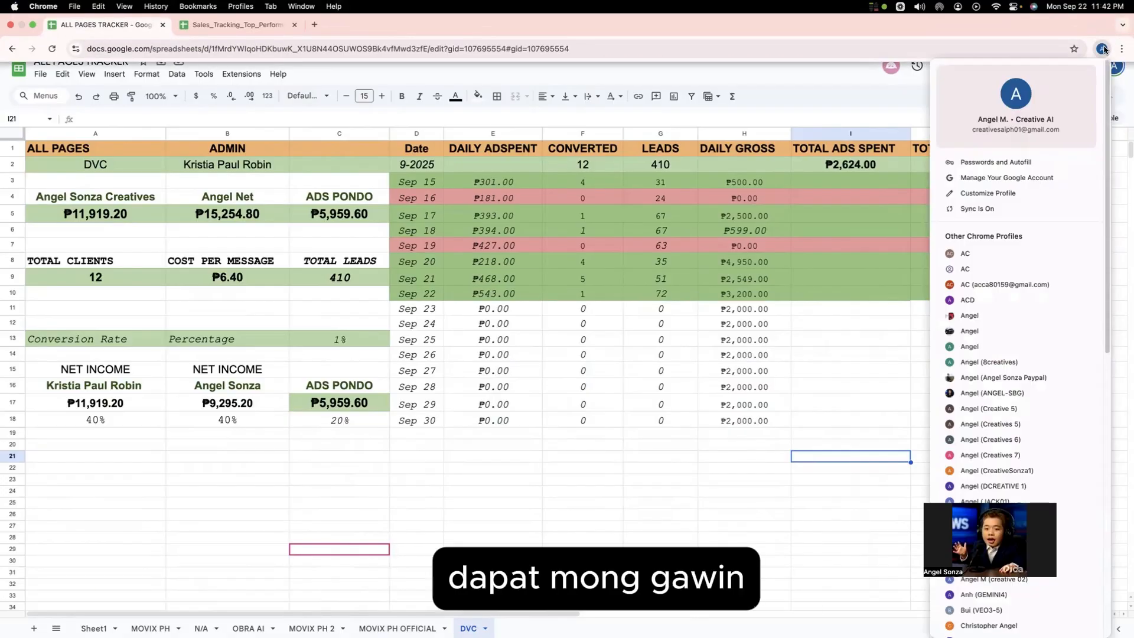
{"action": "key", "text": "Escape"}
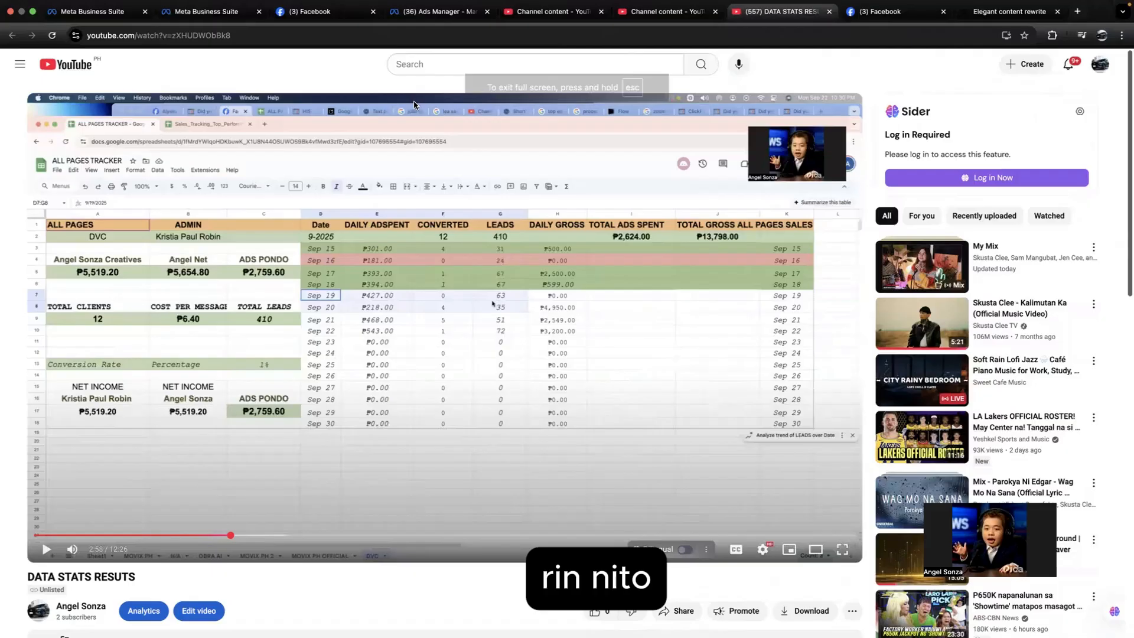
{"action": "left_click", "coordinate": [220, 17]}
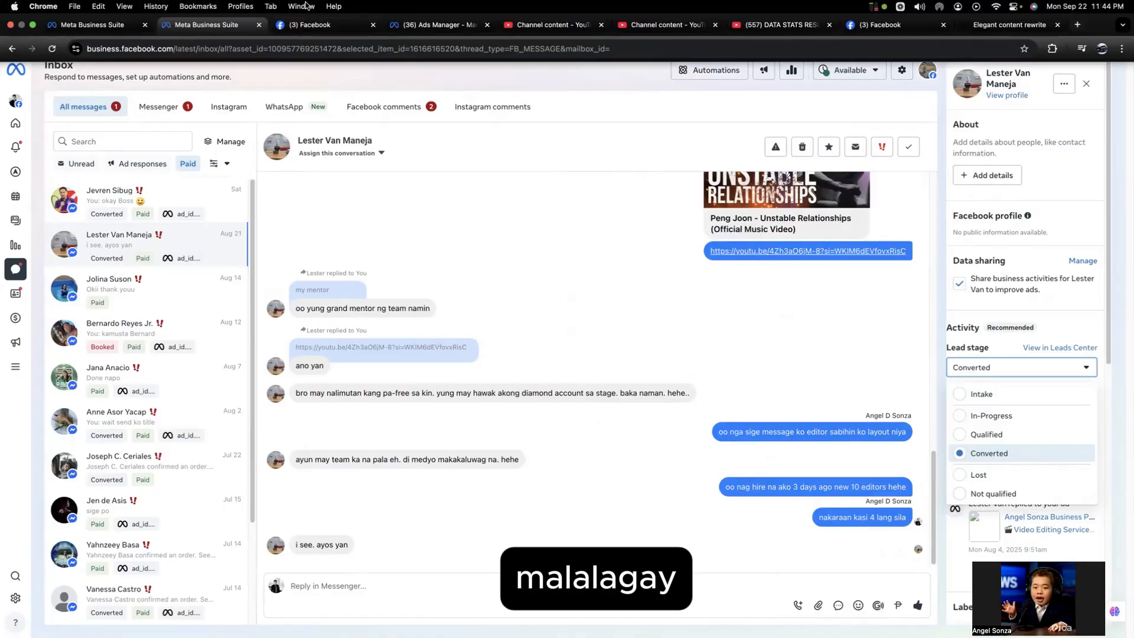
Return to the ALL PAGES TRACKER spreadsheet in Google Sheets and review the leads figure for Sep 17.
{"action": "left_click", "coordinate": [307, 6]}
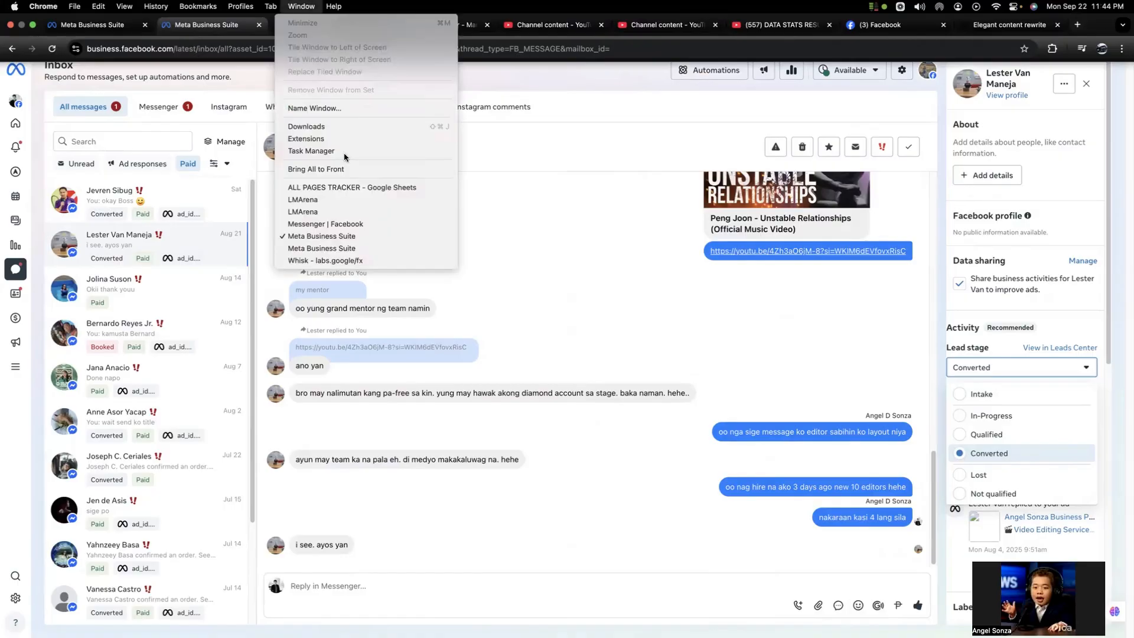
{"action": "left_click", "coordinate": [354, 187]}
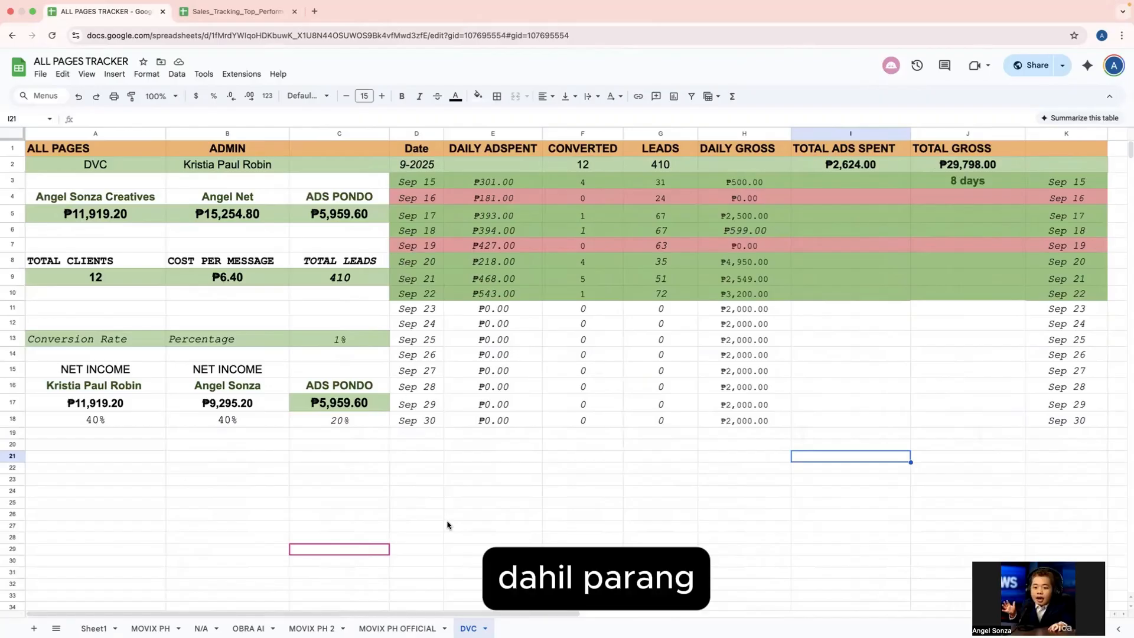
{"action": "left_click", "coordinate": [487, 507]}
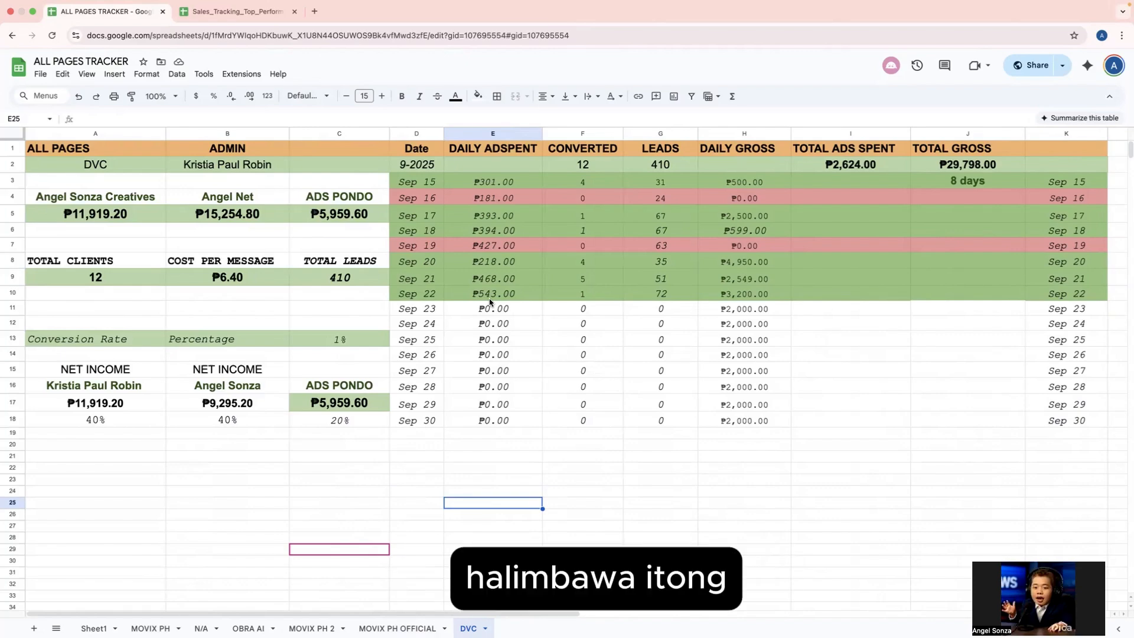
{"action": "left_click", "coordinate": [641, 219]}
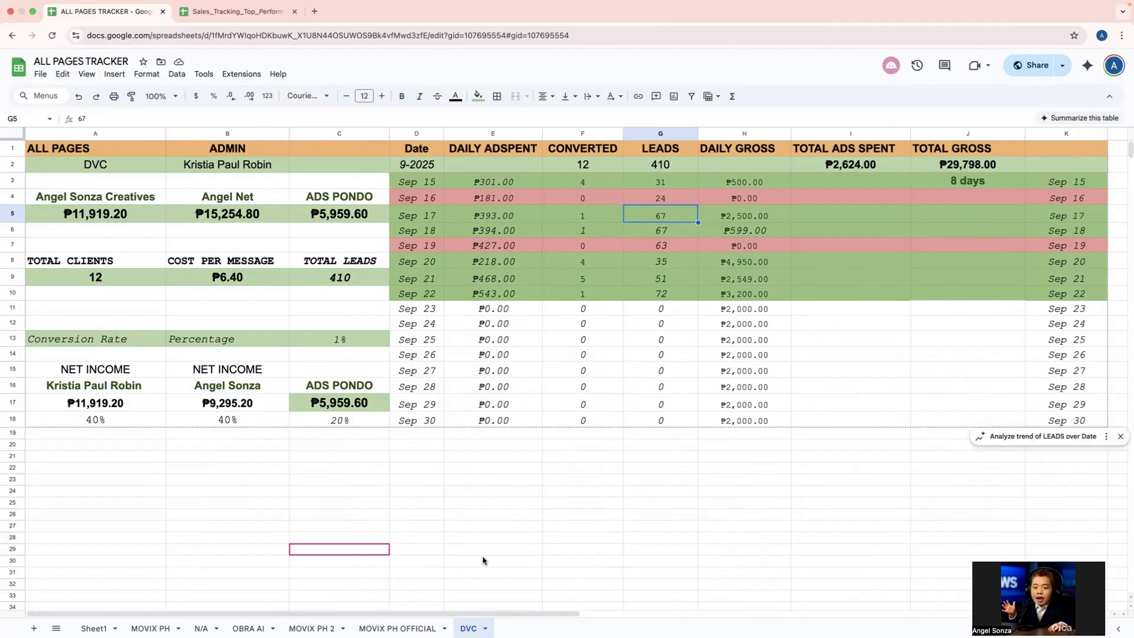
{"action": "left_click", "coordinate": [598, 531]}
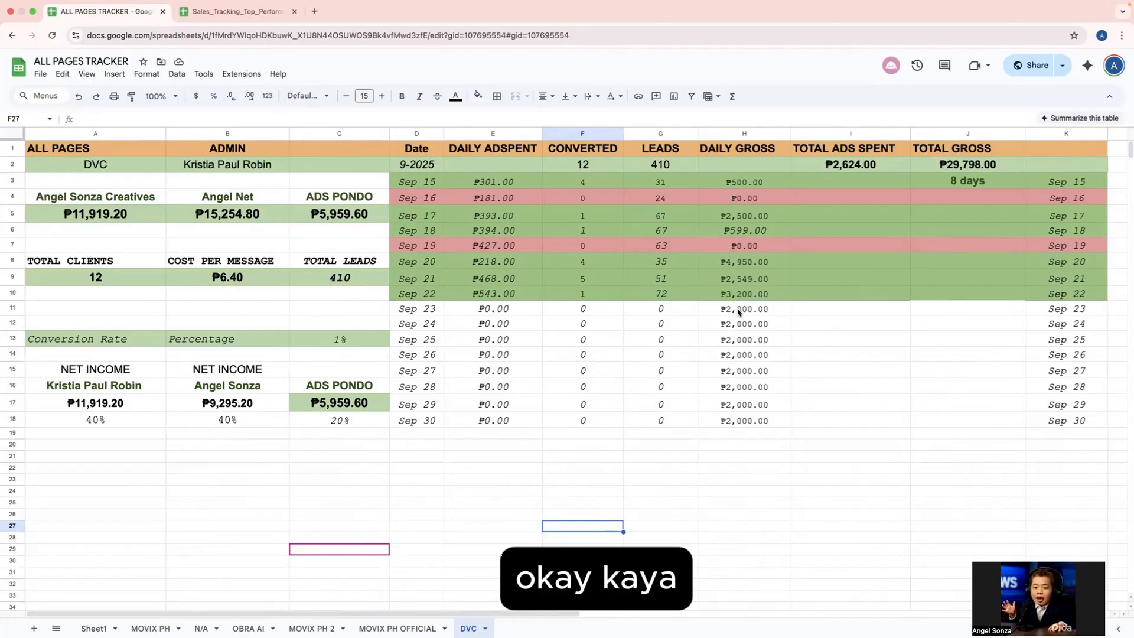
Clear the daily gross values for Sep 23 through Sep 30 in H11:H18.
{"action": "left_click_drag", "start_coordinate": [738, 312], "coordinate": [747, 417]}
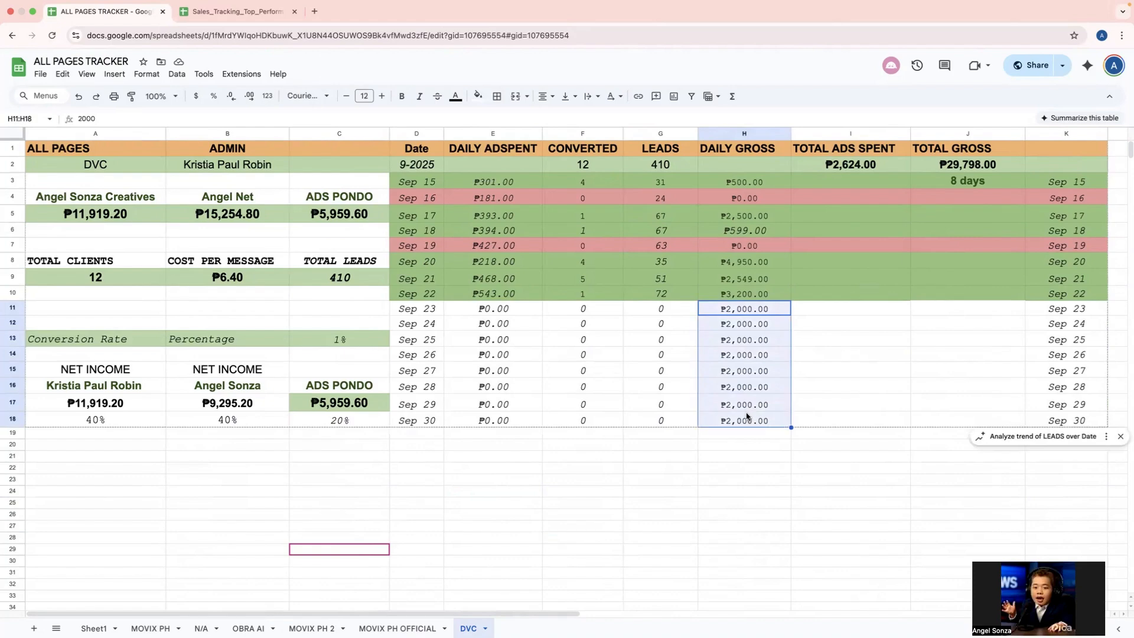
{"action": "key", "text": "Delete"}
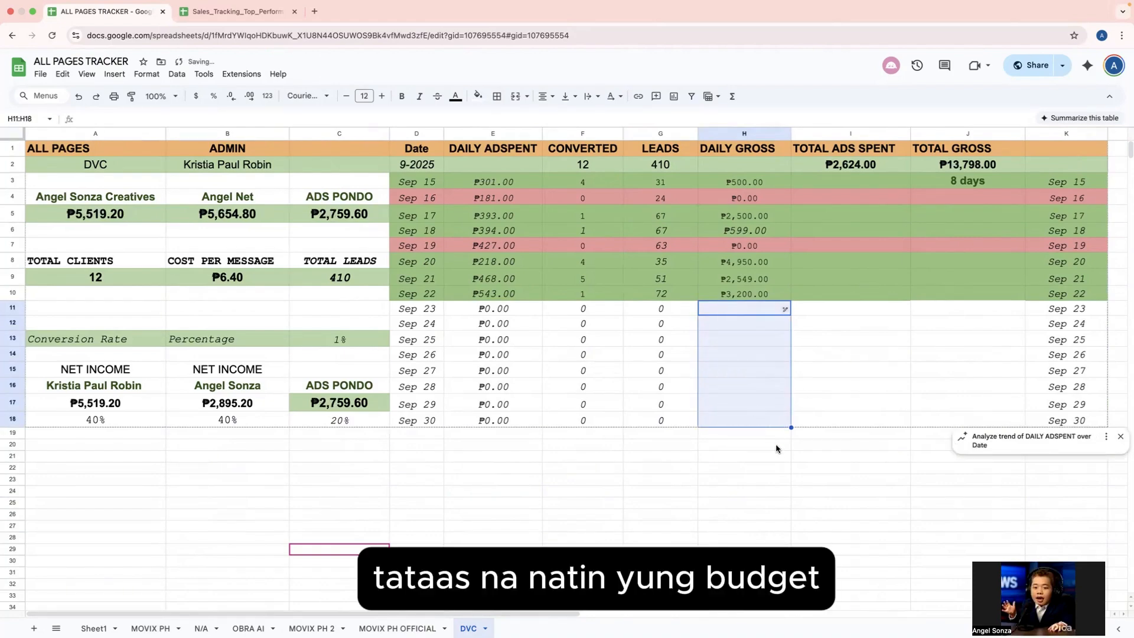
{"action": "left_click", "coordinate": [776, 449]}
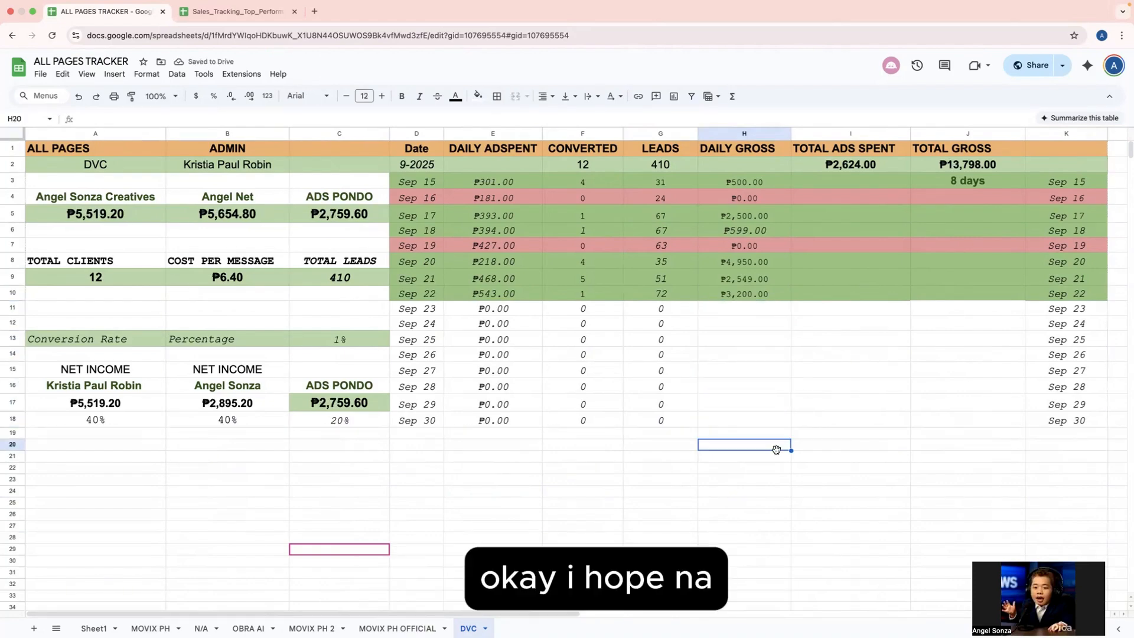